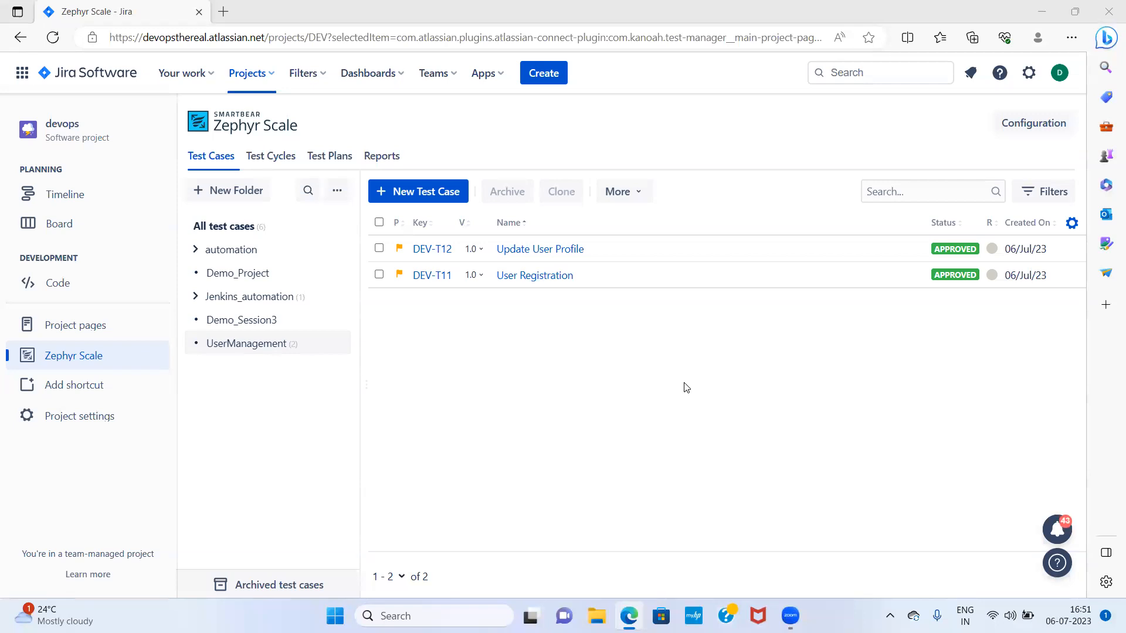
# Open the User Registration test case's step-by-step test script
pyautogui.click(265, 157)
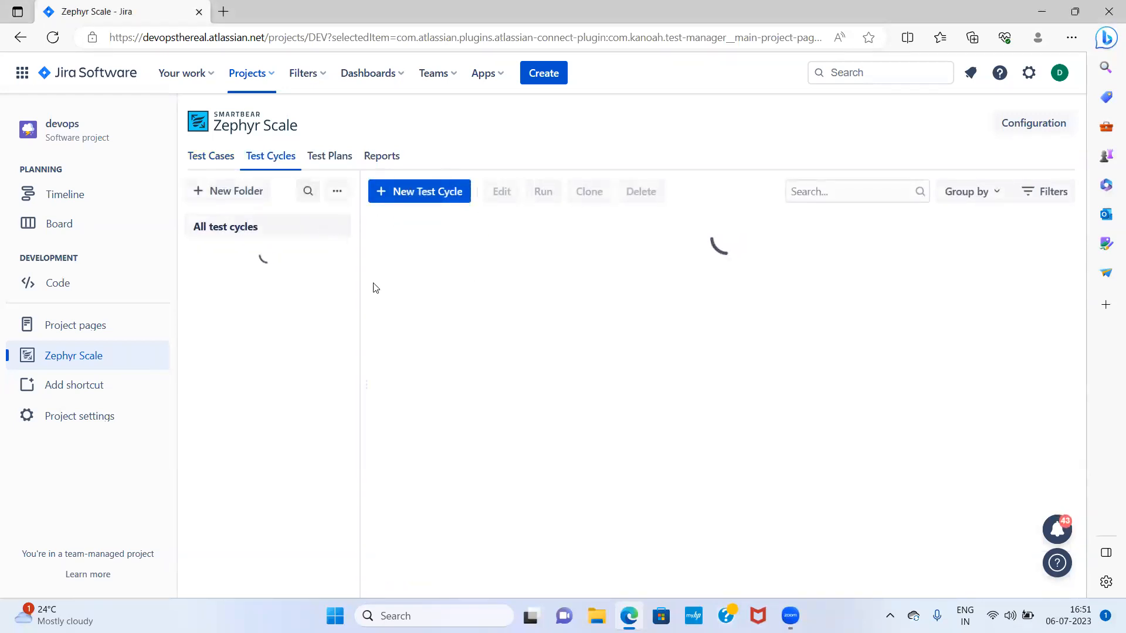
pyautogui.click(222, 158)
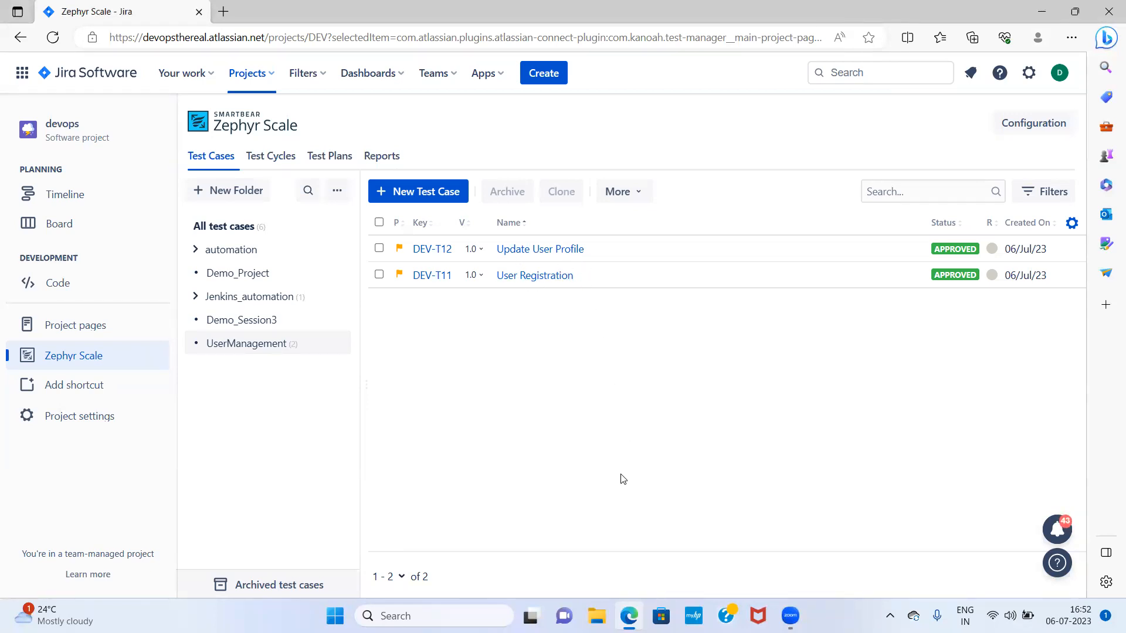
pyautogui.click(535, 276)
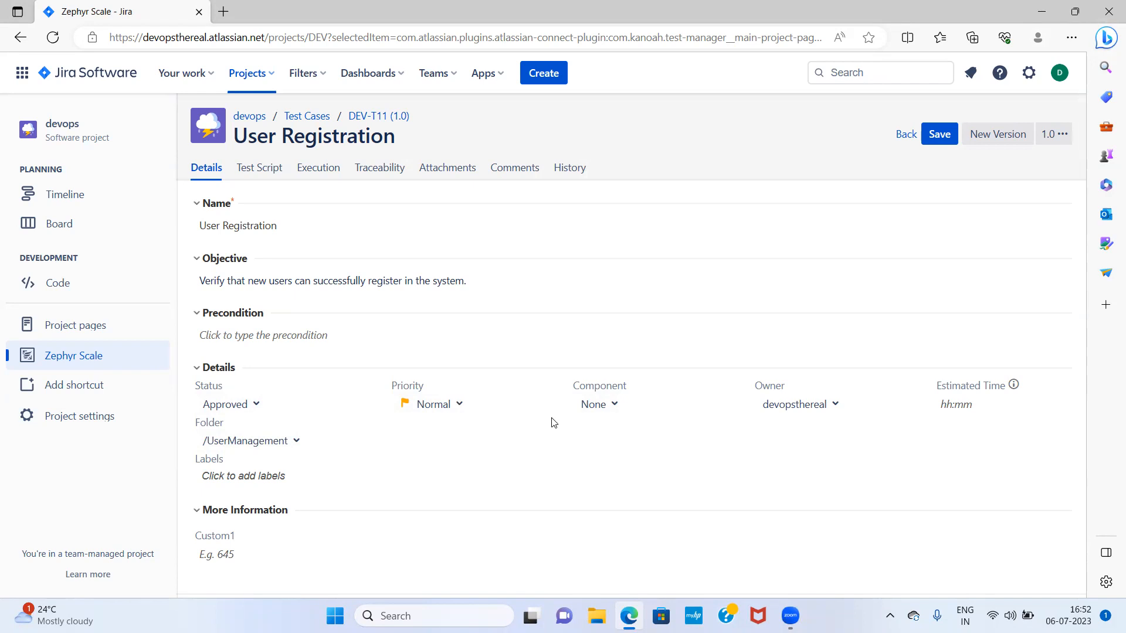
pyautogui.click(243, 170)
pyautogui.scroll(-3, 697, 513)
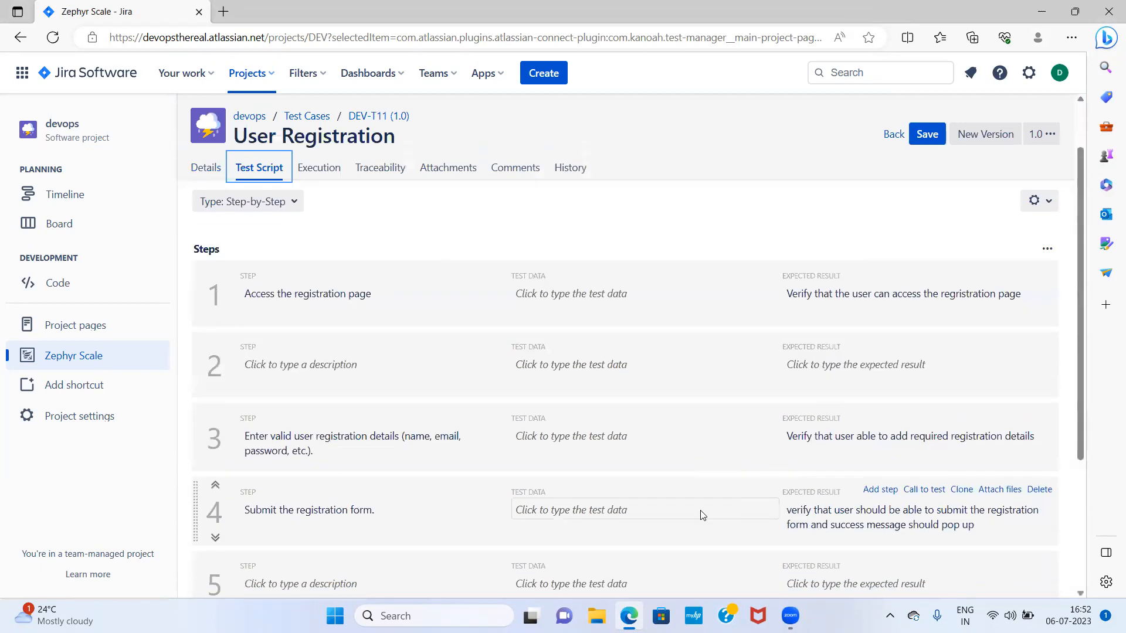
pyautogui.scroll(-1, 605, 508)
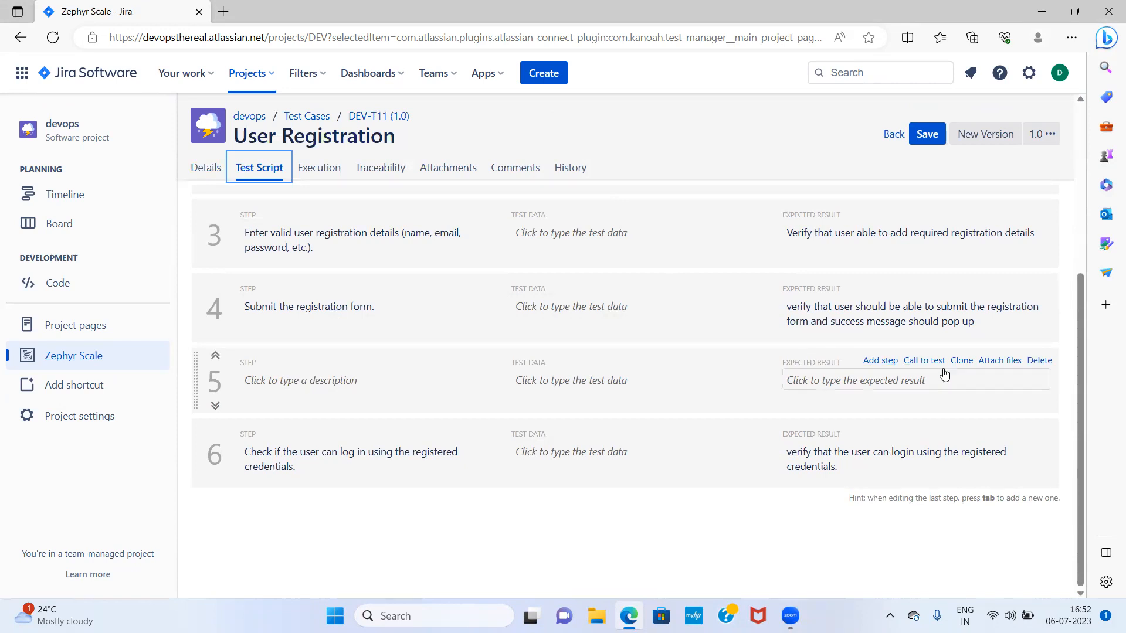
# Delete empty steps 5 and 2, then save the script with four steps
pyautogui.click(1038, 360)
pyautogui.scroll(3, 550, 360)
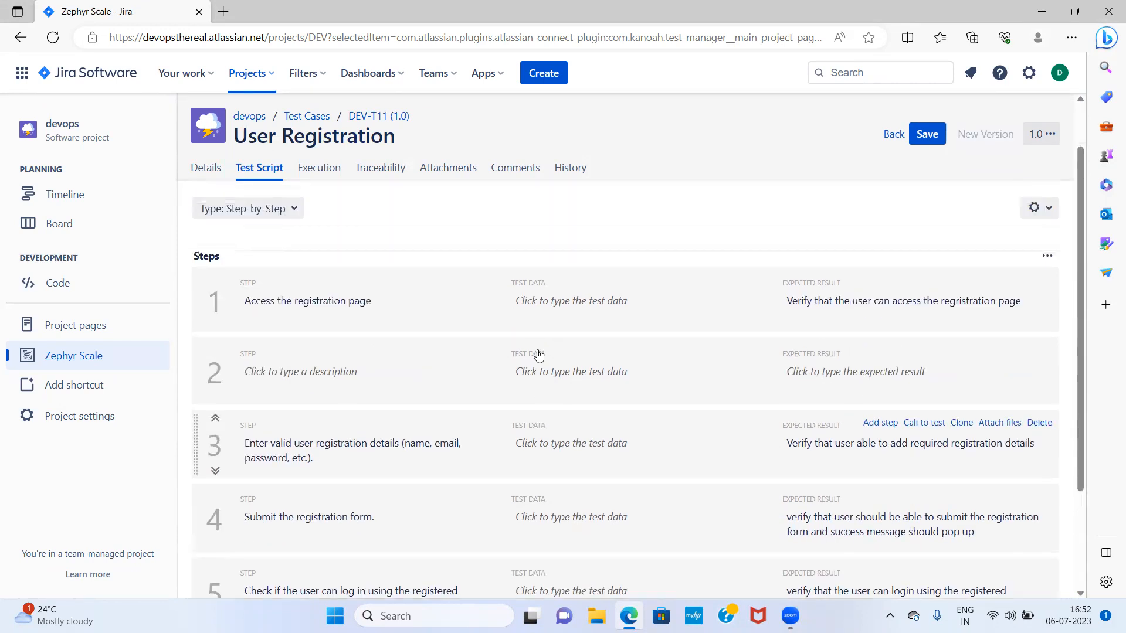
pyautogui.scroll(-2, 479, 364)
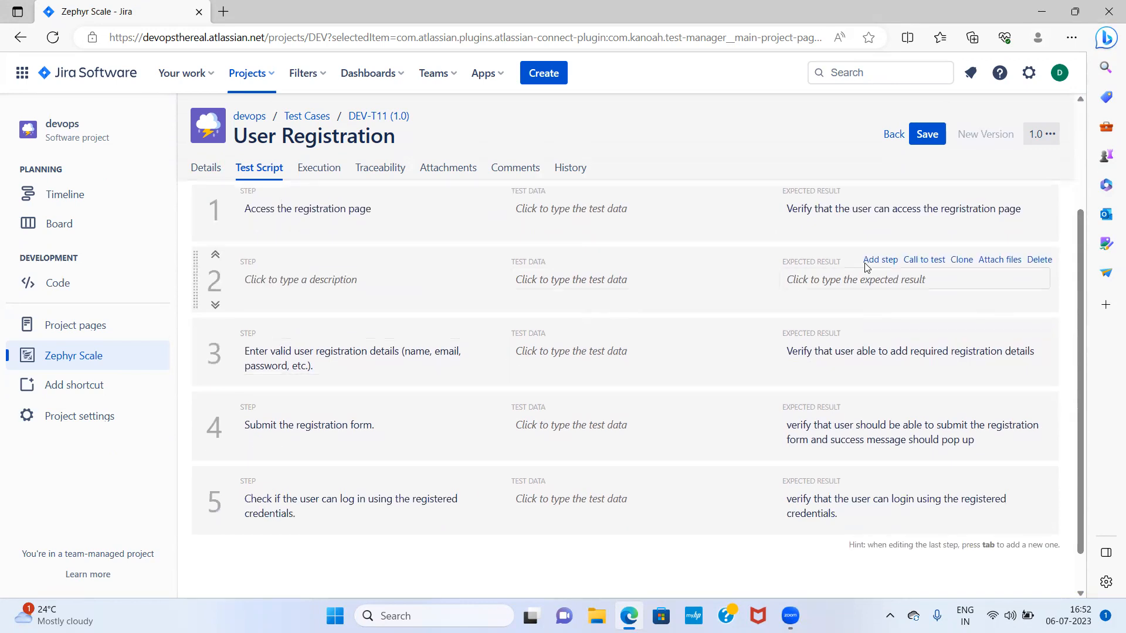
pyautogui.click(1039, 259)
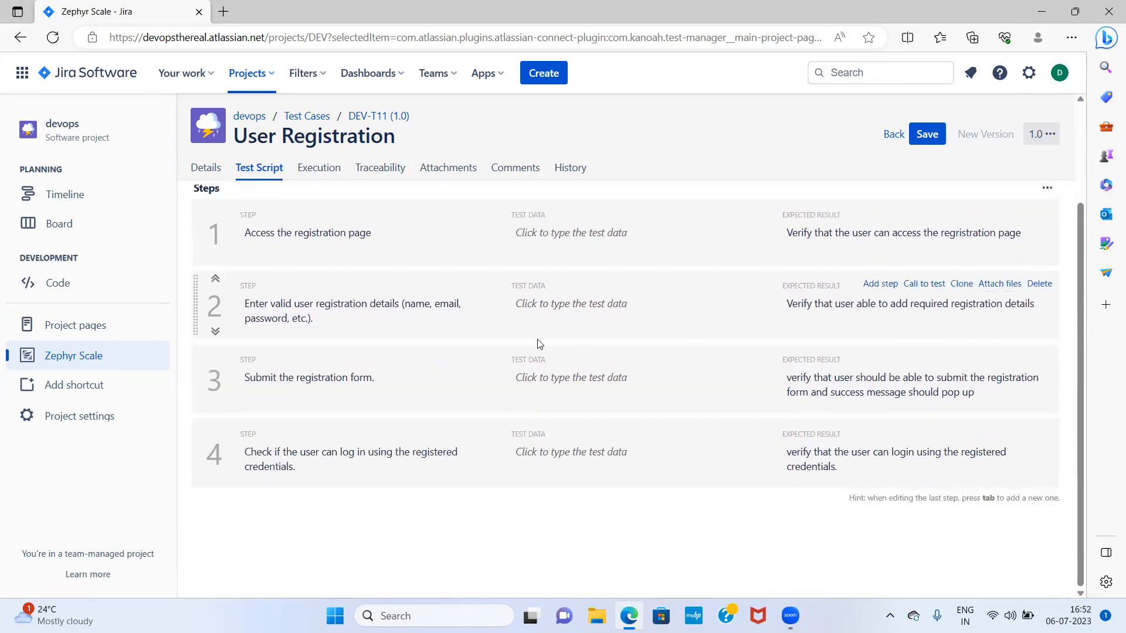
pyautogui.scroll(2, 537, 343)
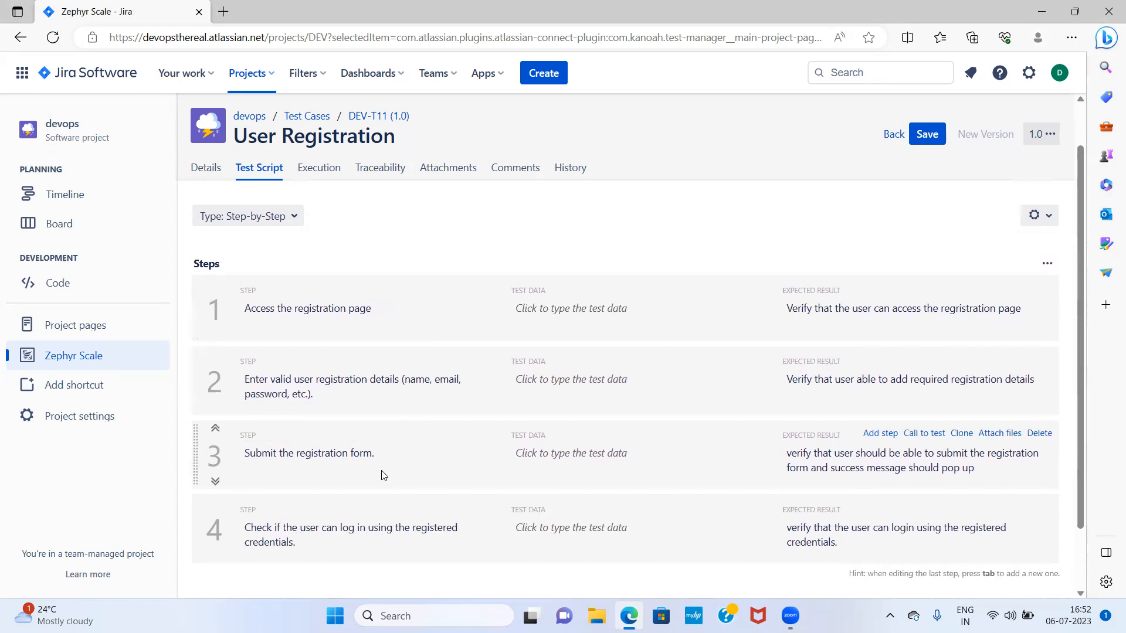
pyautogui.scroll(-2, 432, 495)
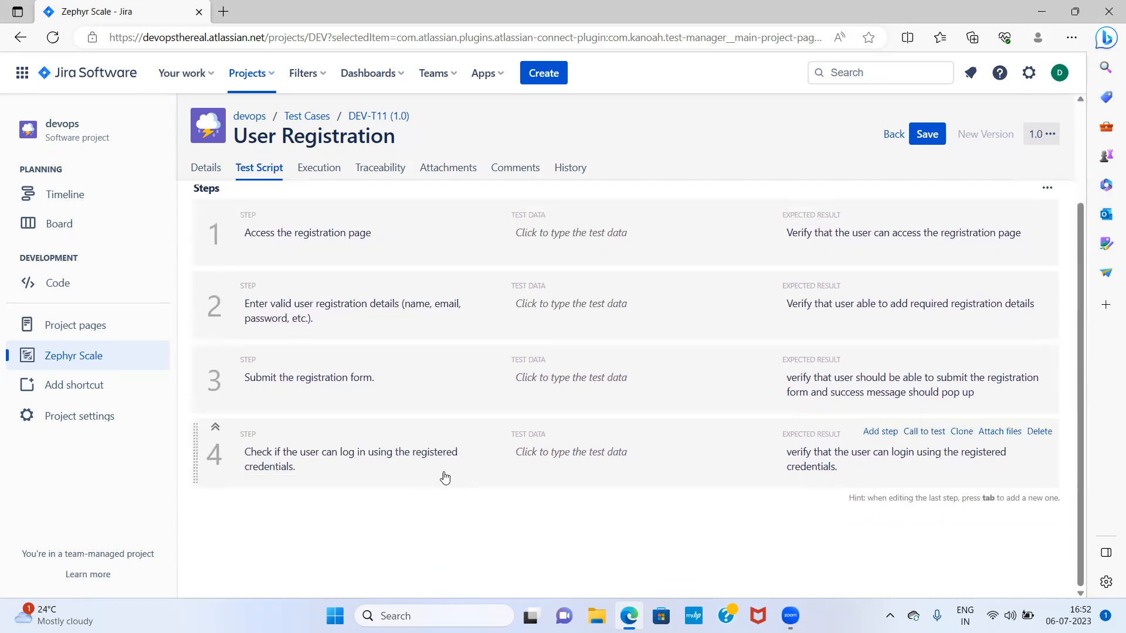
pyautogui.click(931, 136)
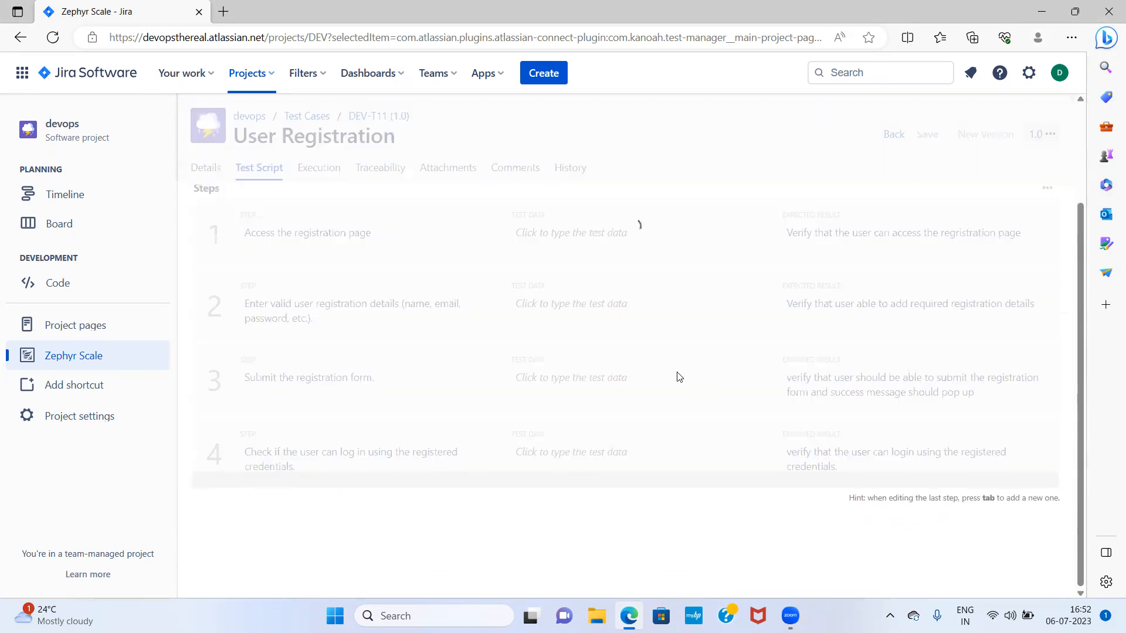
# Save Update User Profile's four-step test script and return to the test case list
pyautogui.click(893, 135)
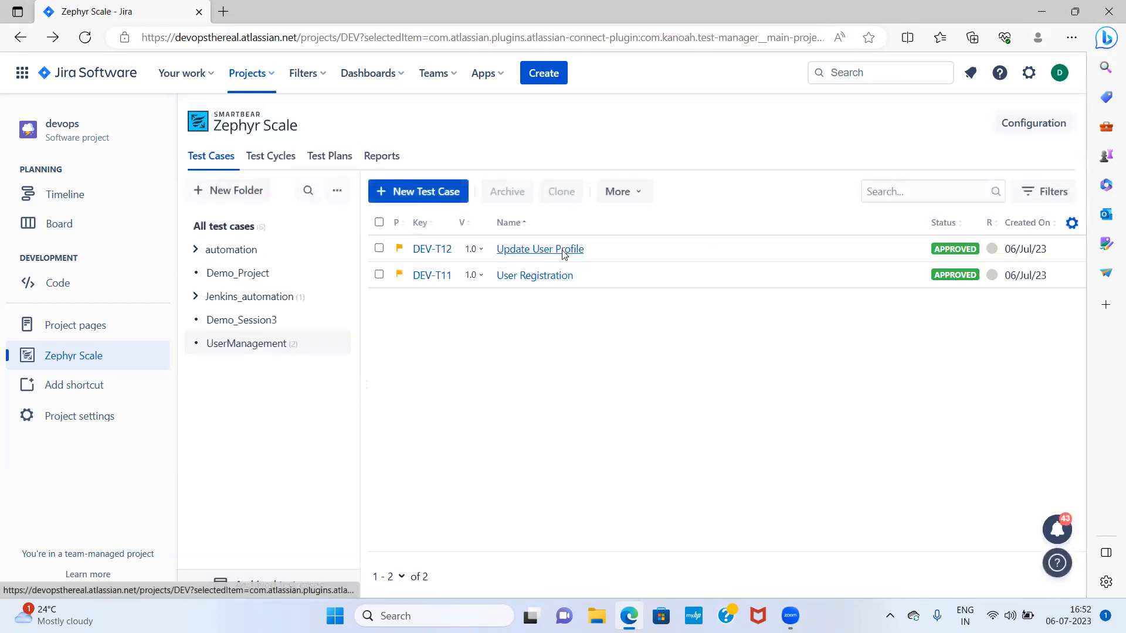
pyautogui.click(563, 254)
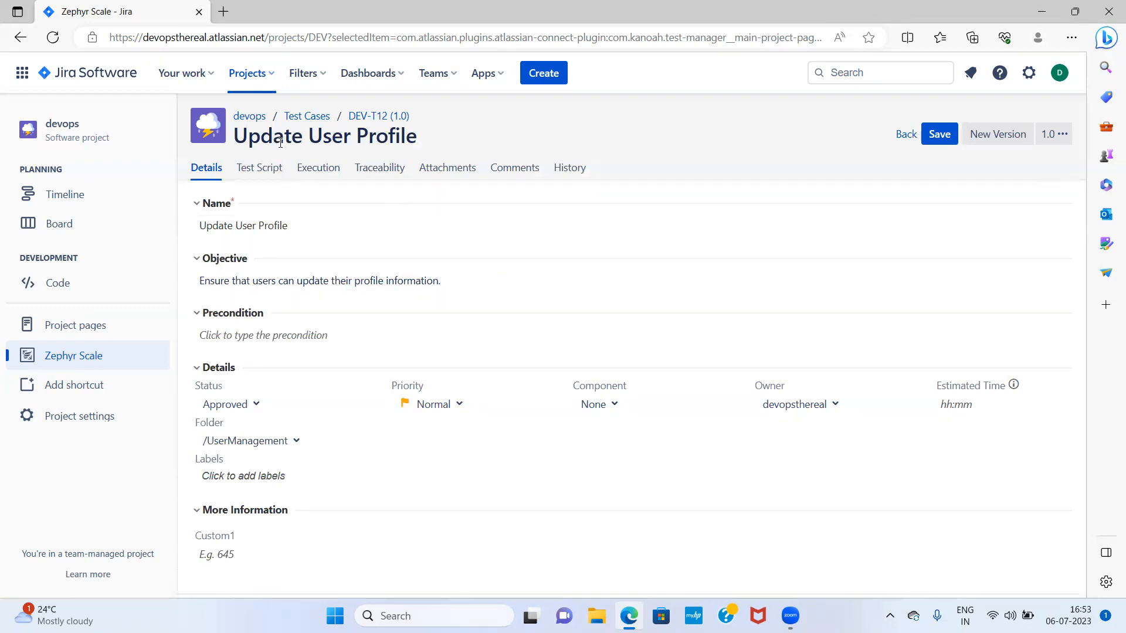
pyautogui.click(262, 172)
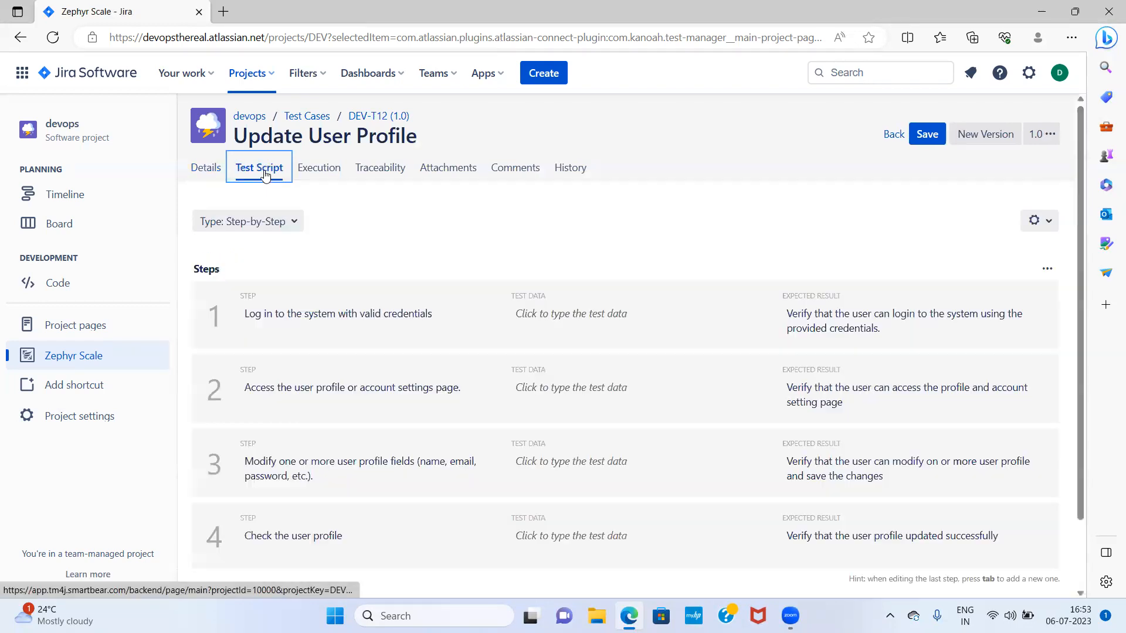
pyautogui.scroll(-1, 651, 361)
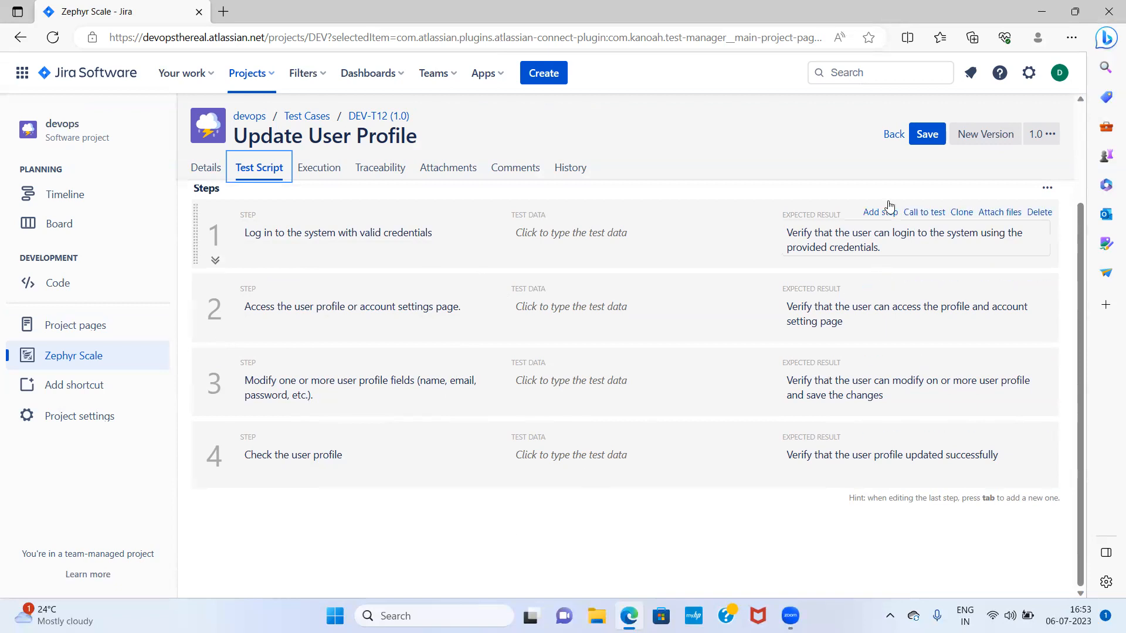
pyautogui.click(926, 136)
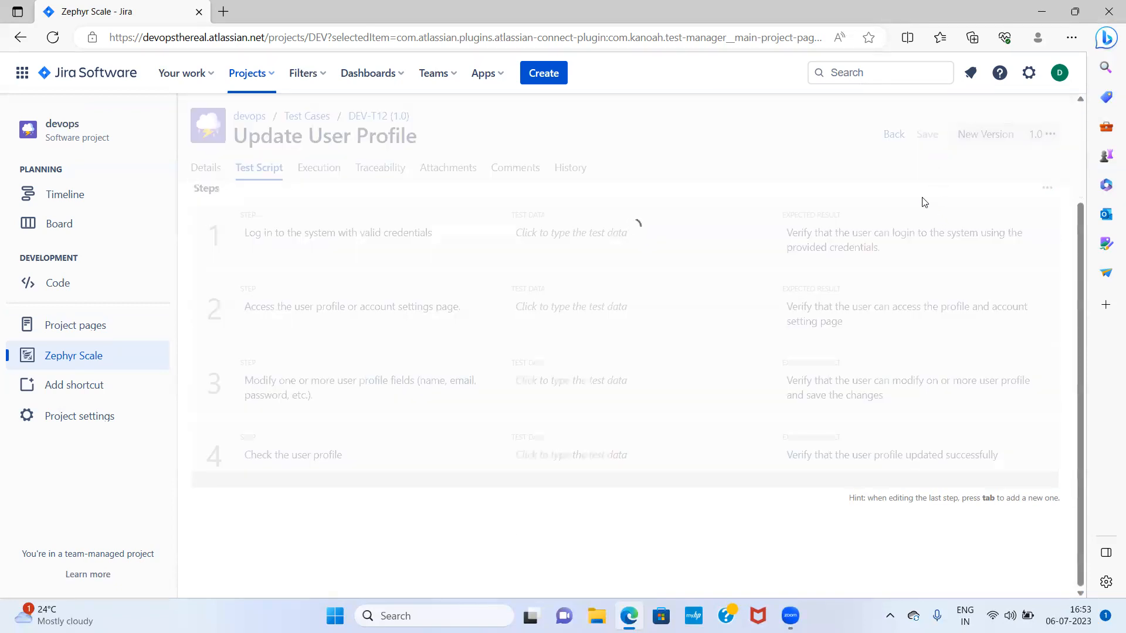
pyautogui.click(893, 135)
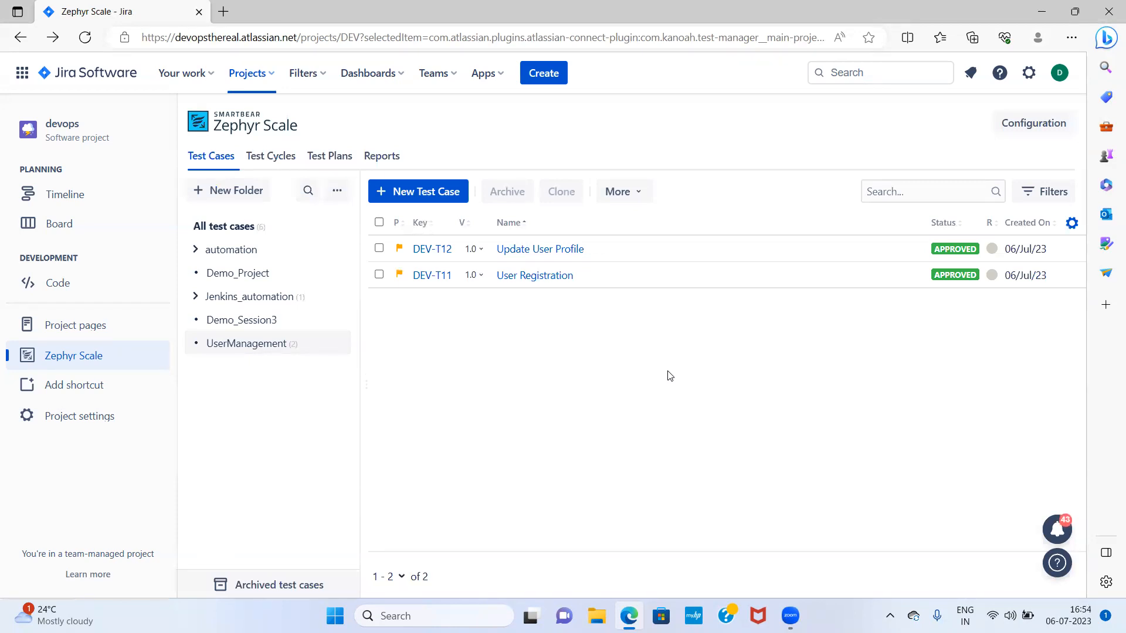
# Write 'Test Cycle = collection of test cases marked for execution' in Notepad, then minimise it
pyautogui.click(434, 615)
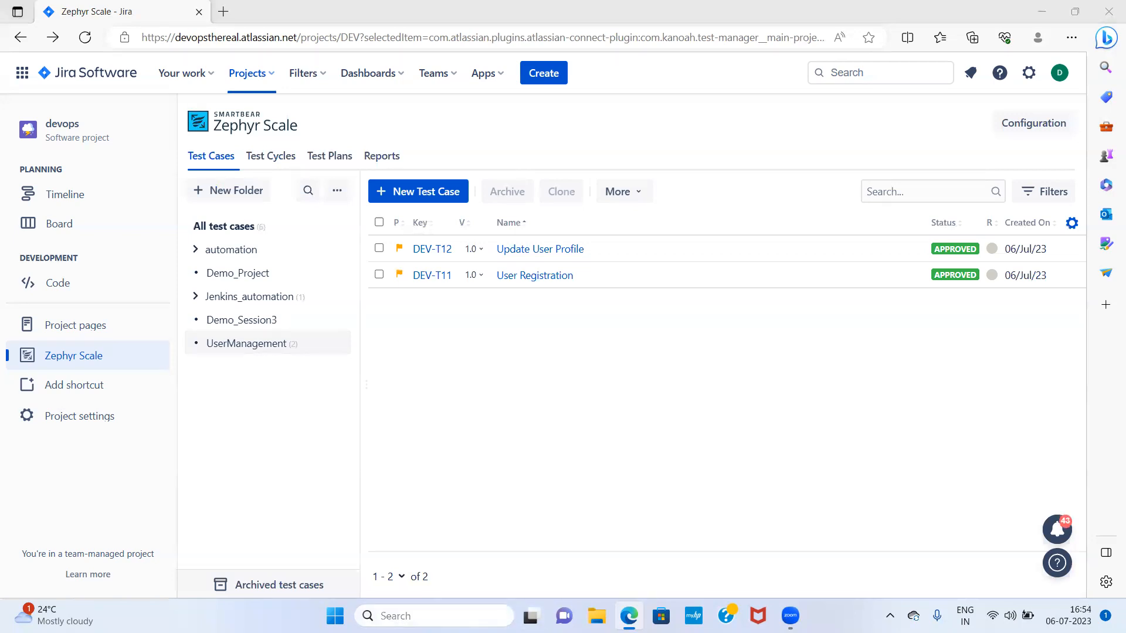
pyautogui.write('note')
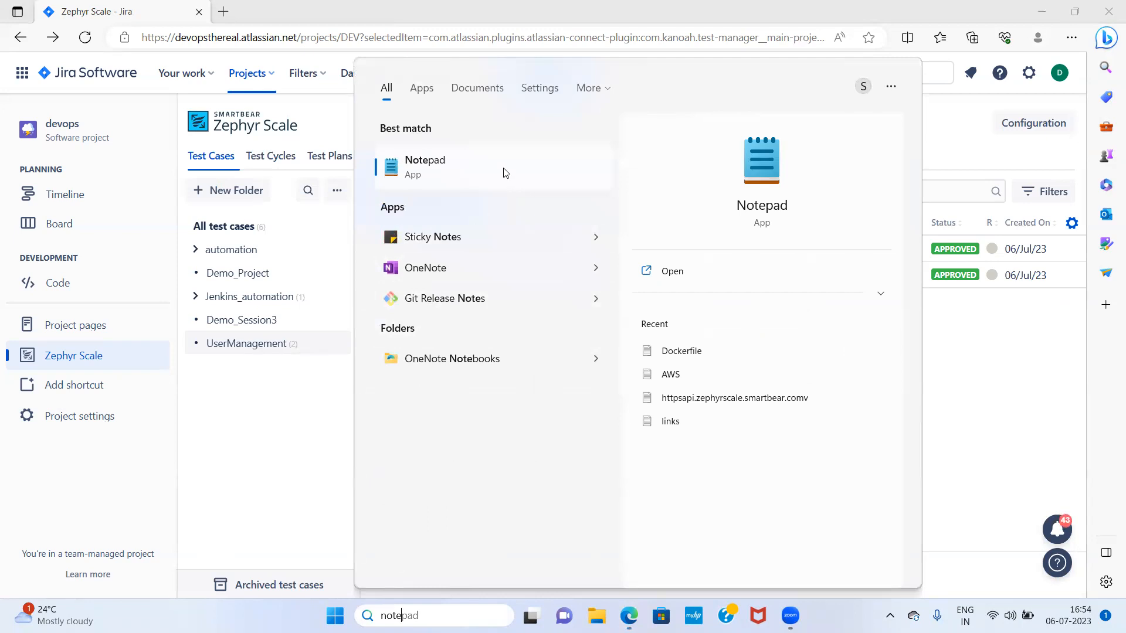
pyautogui.click(505, 171)
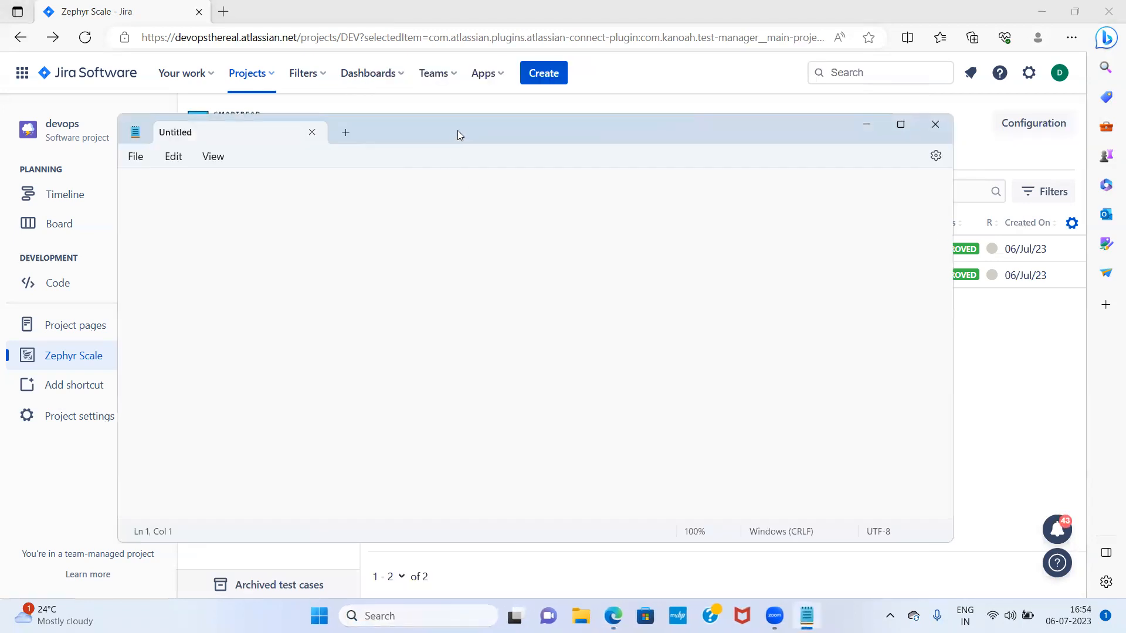
pyautogui.write('Te')
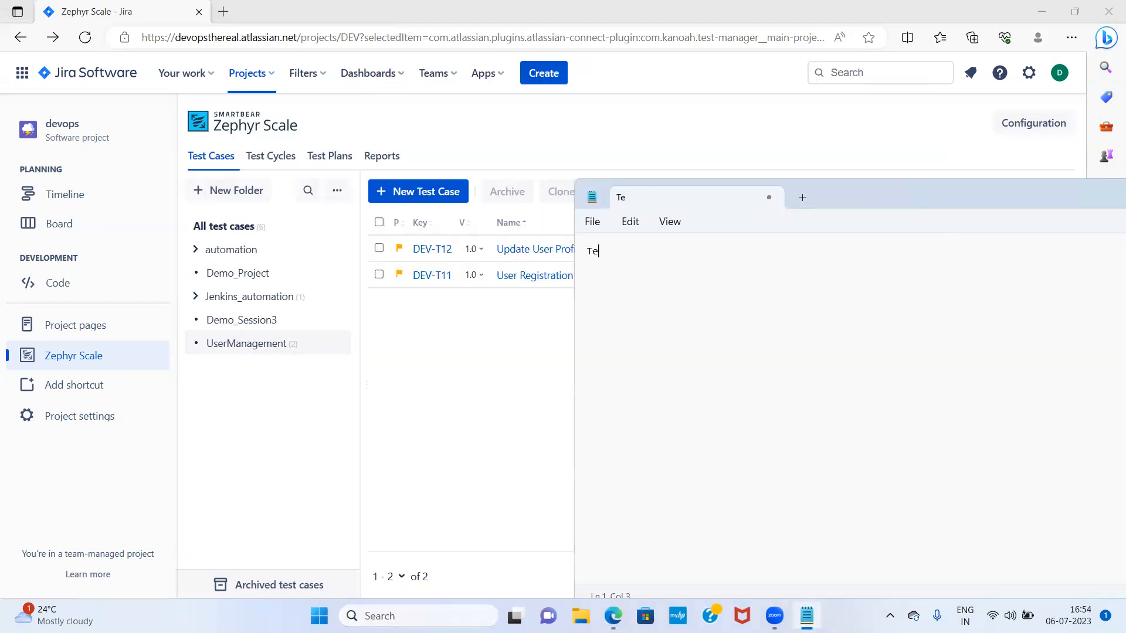
pyautogui.write('st Cycle = collection of')
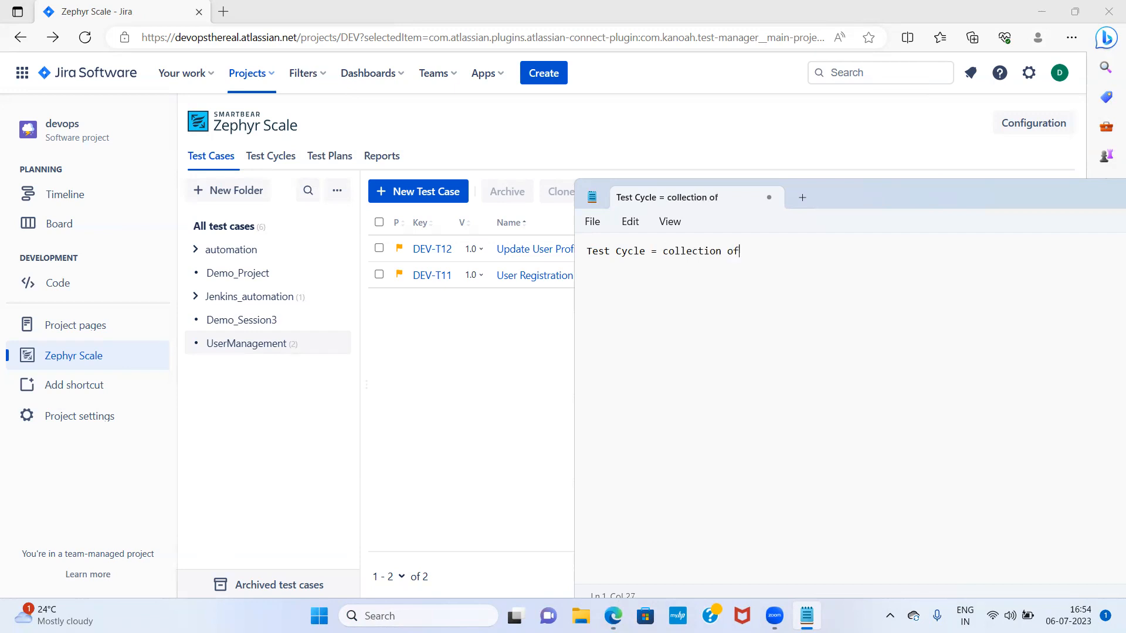
pyautogui.write(' test cases marked for execution')
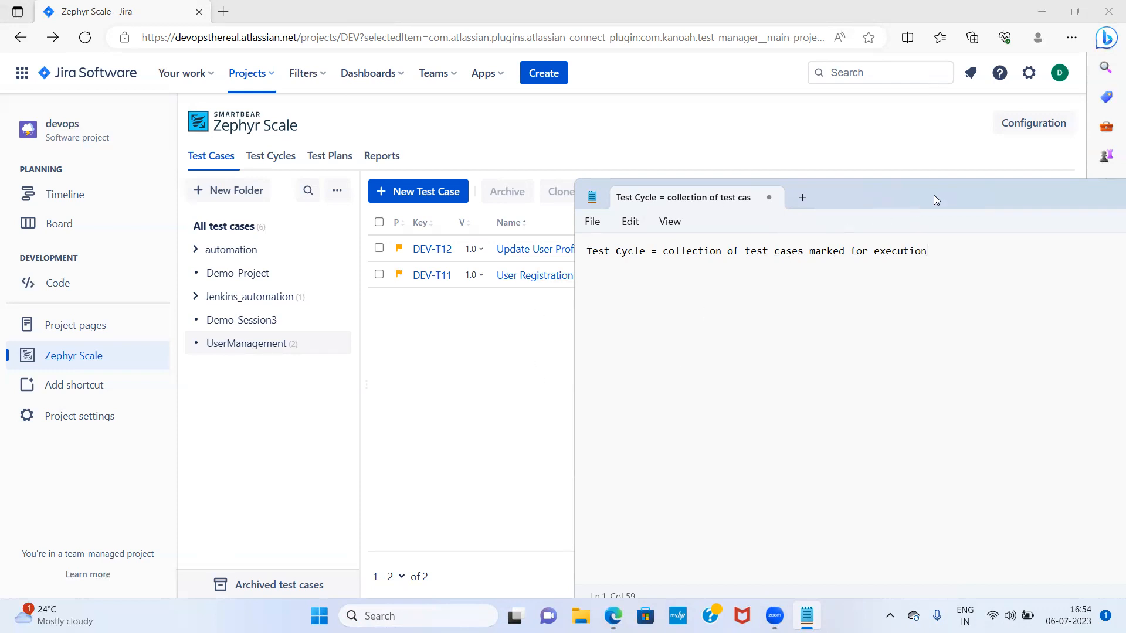
pyautogui.moveTo(933, 197); pyautogui.dragTo(622, 180)
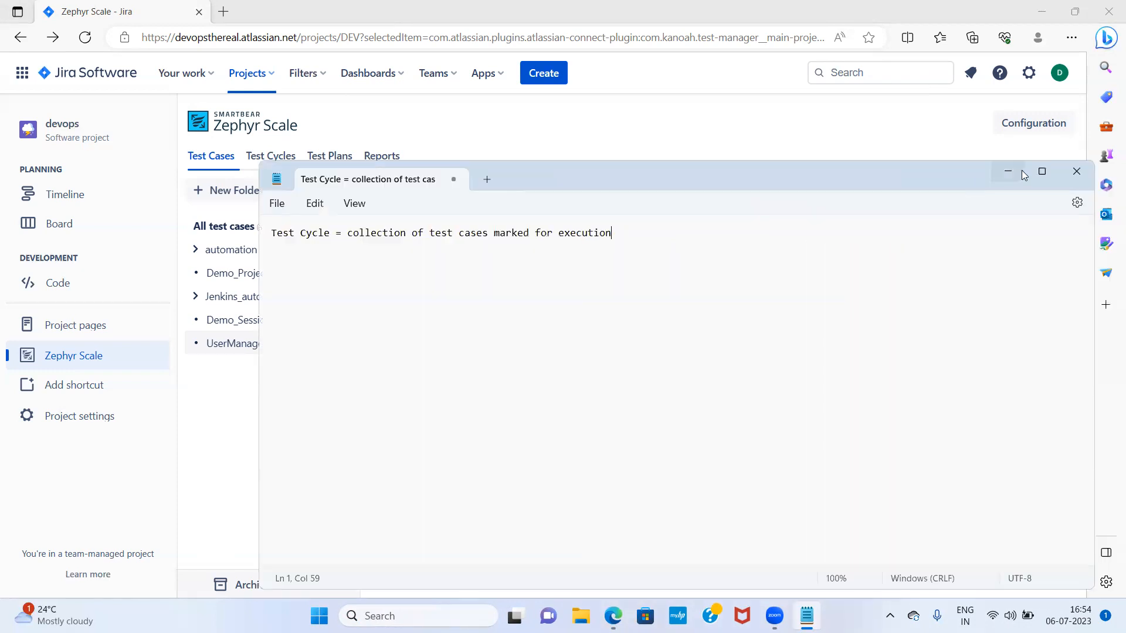
pyautogui.click(1007, 170)
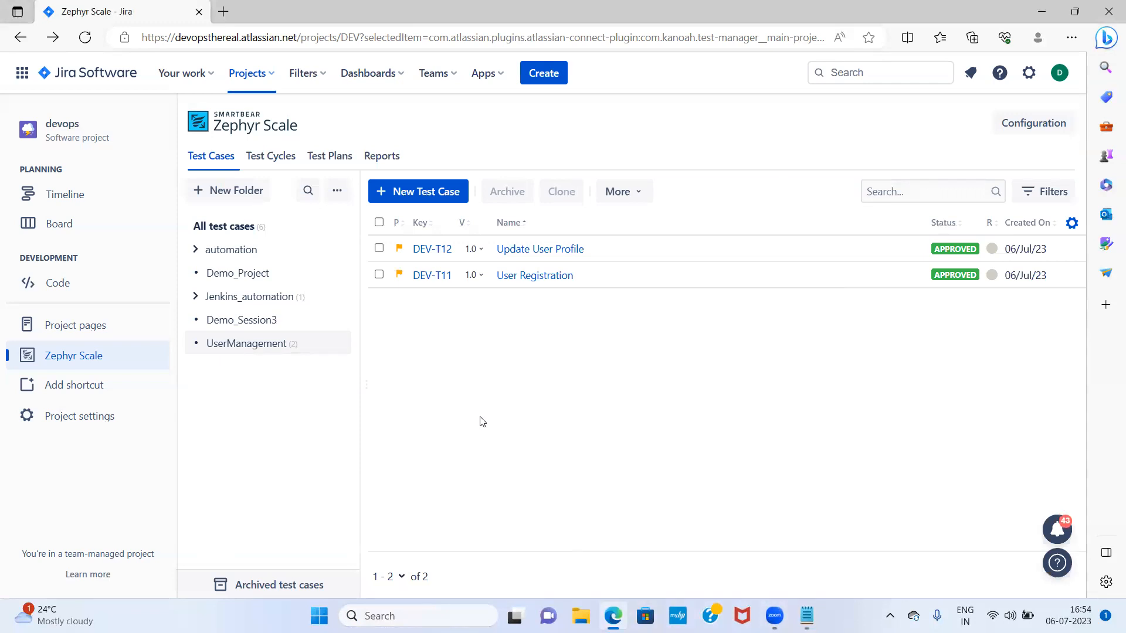
# Create the test-cycle folder UserManagement2023Q3sprint2 and open it in the folder tree
pyautogui.click(285, 160)
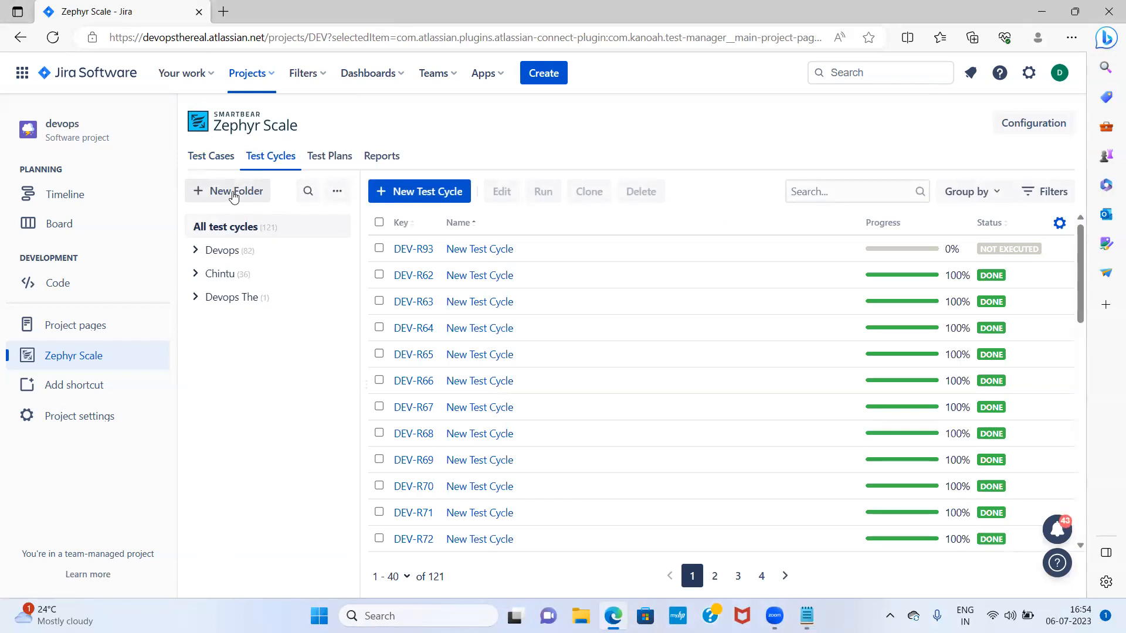
pyautogui.click(234, 192)
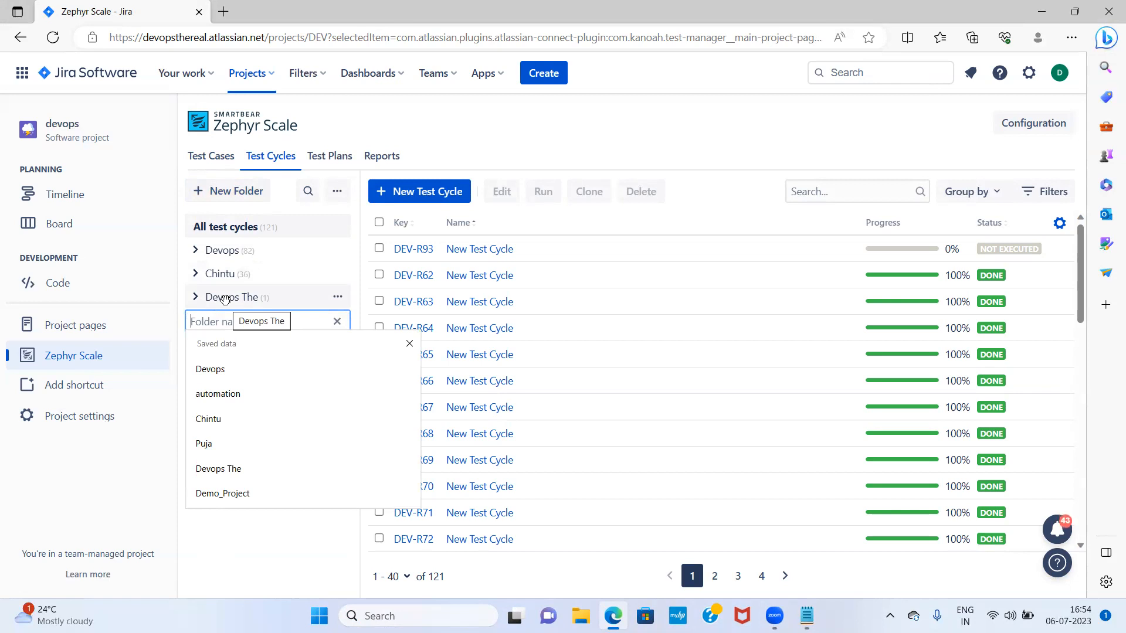
pyautogui.write('UserManagement')
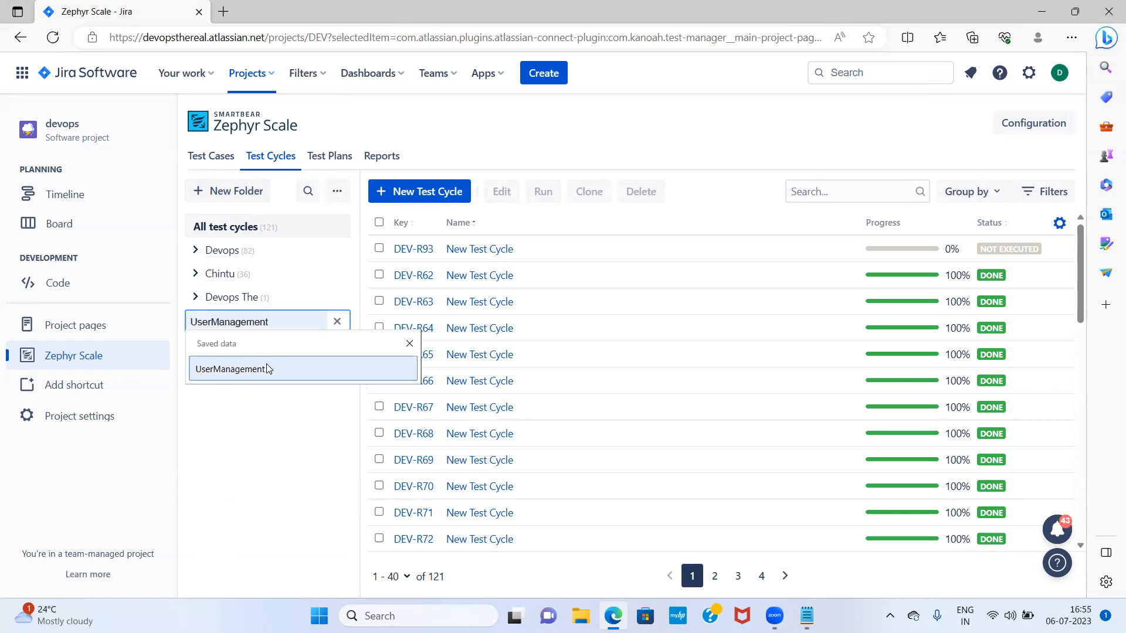
pyautogui.click(269, 369)
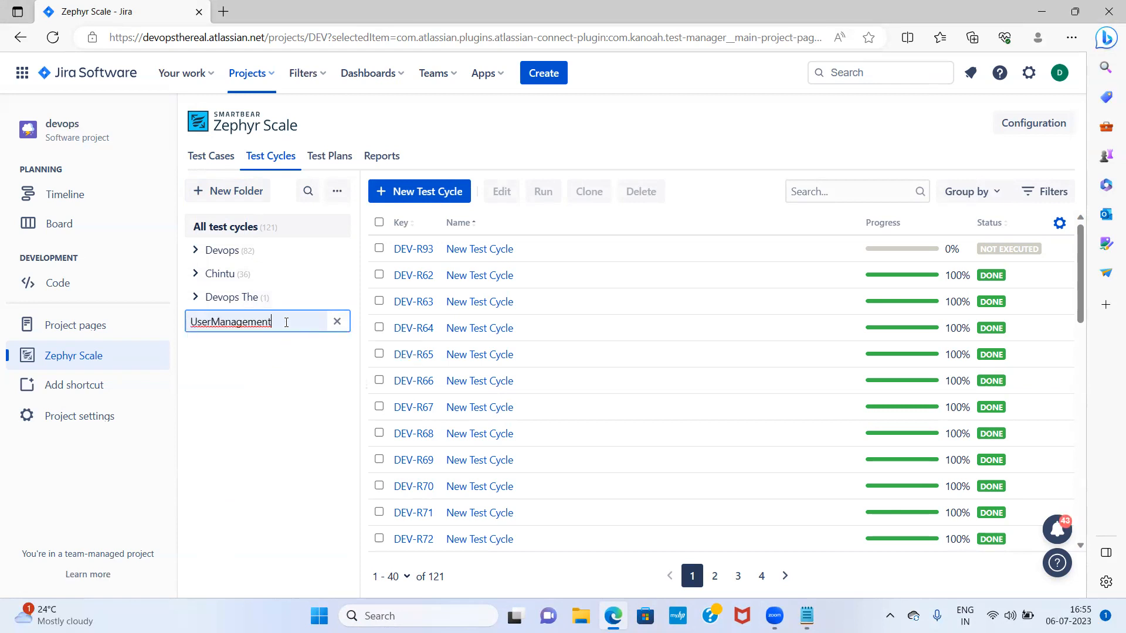
pyautogui.write('202')
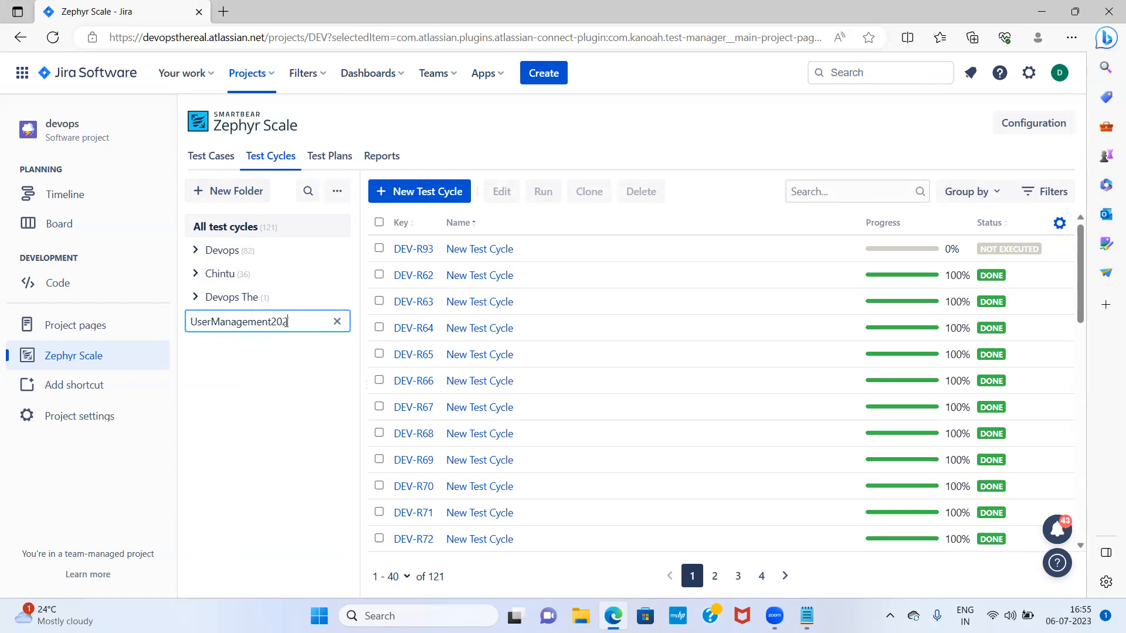
pyautogui.write('3Q3sprint2')
pyautogui.press('Return')
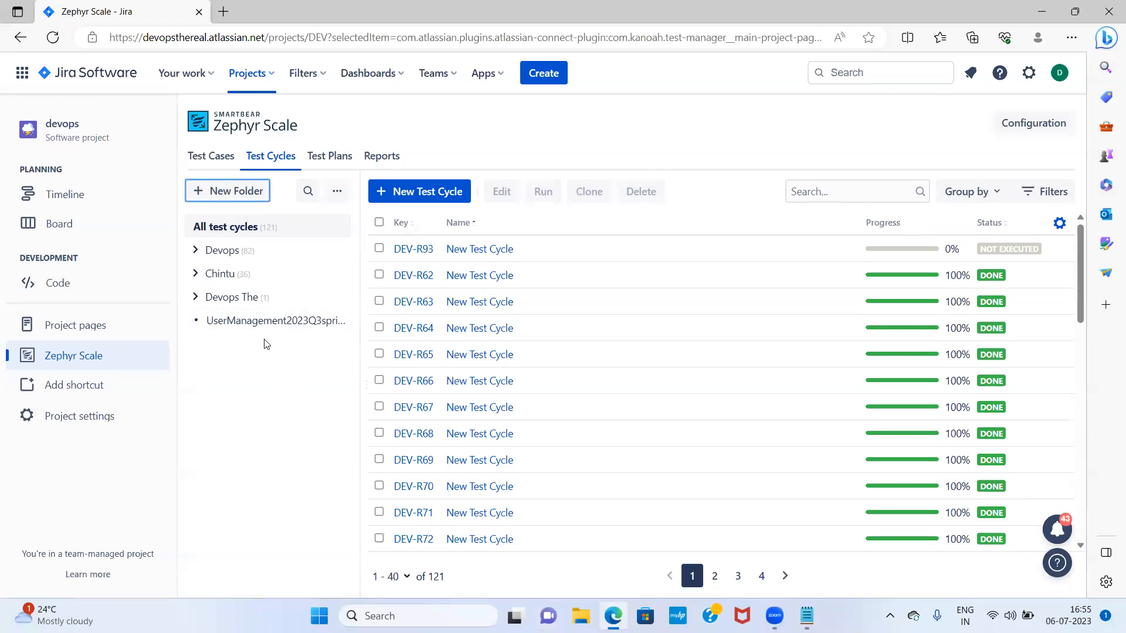
pyautogui.click(272, 323)
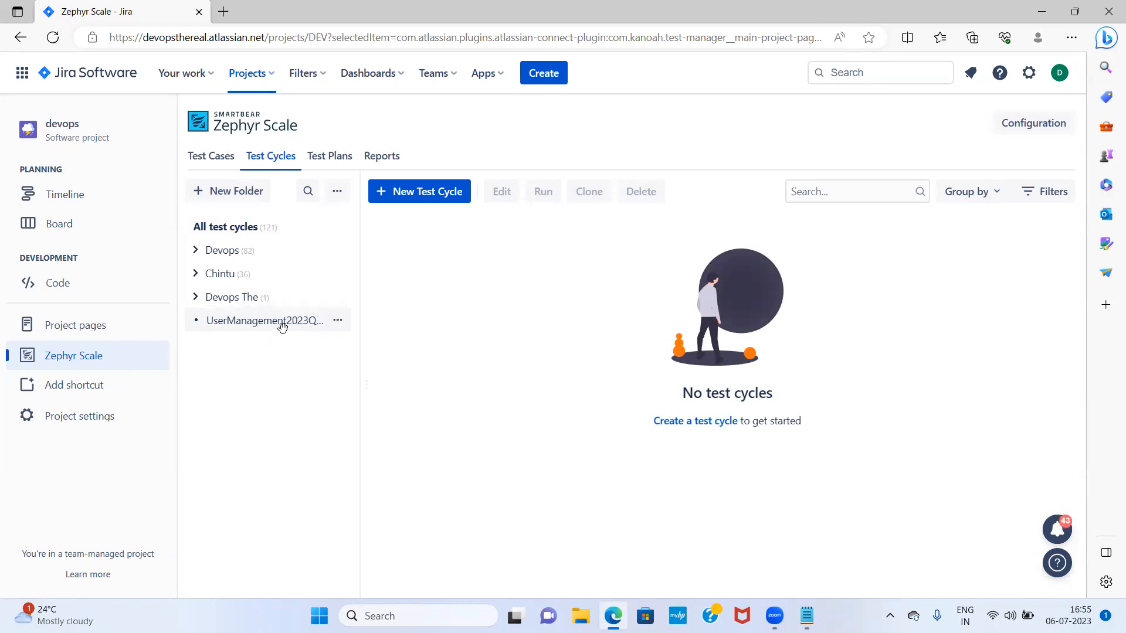
# Fill in the cycle 'User Management Regression' with a user-management description and planned end 06/Jul/23
pyautogui.click(441, 196)
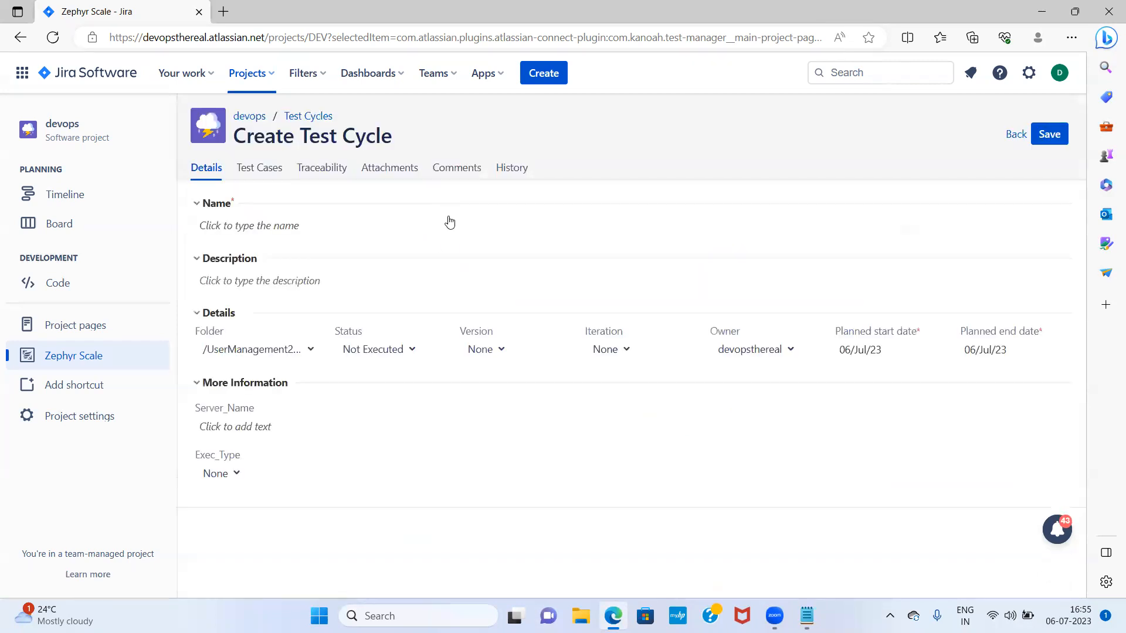
pyautogui.click(278, 230)
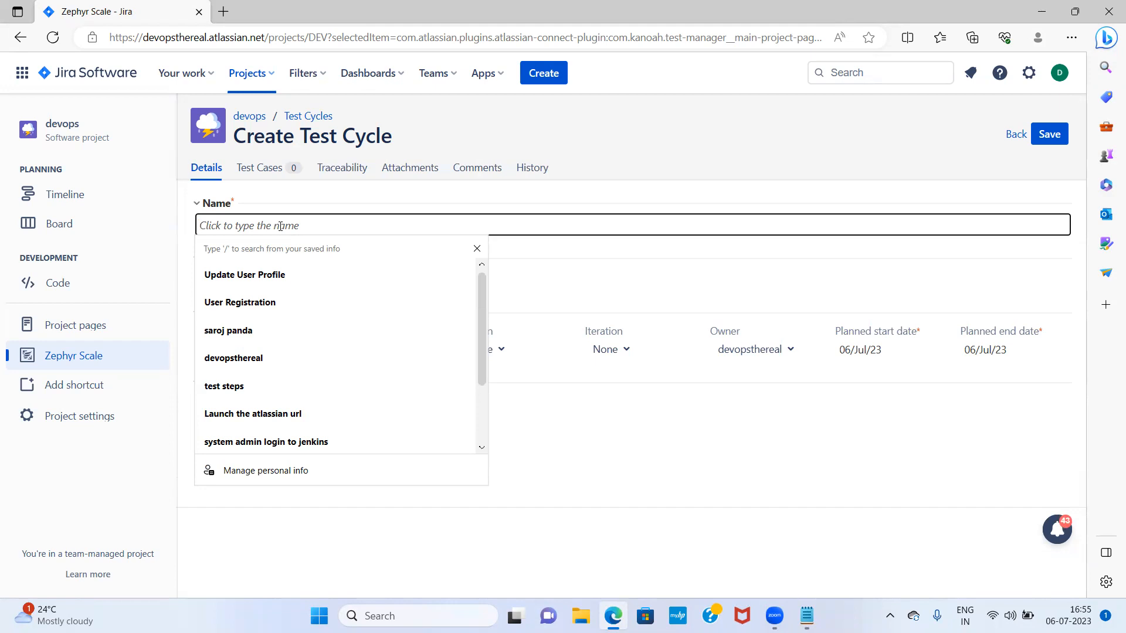
pyautogui.write('U')
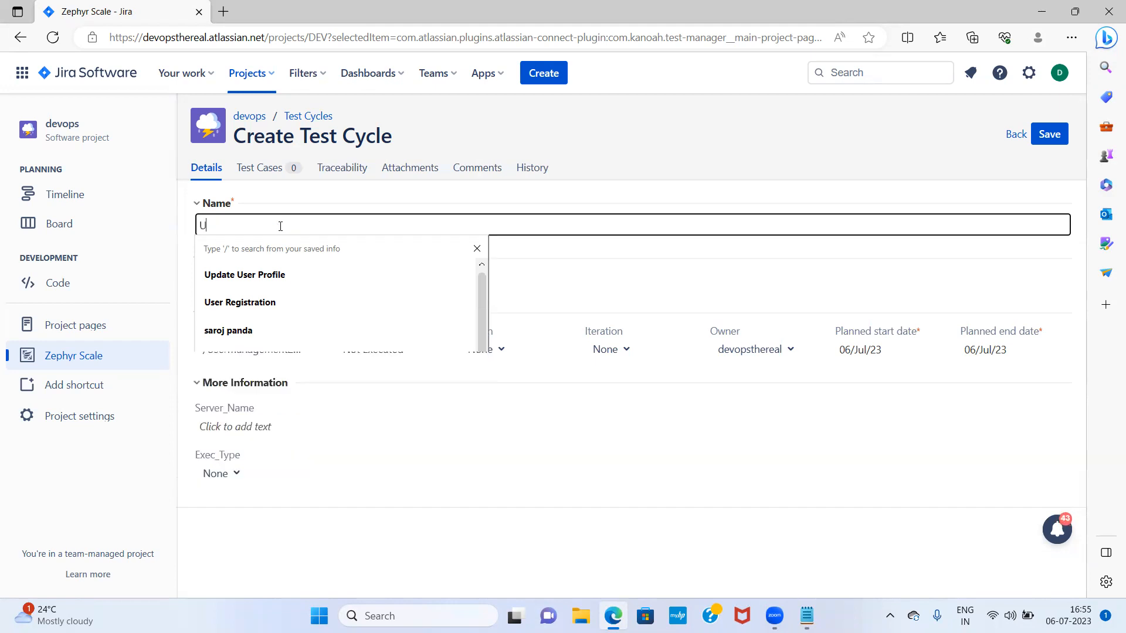
pyautogui.write('ser Management Regression')
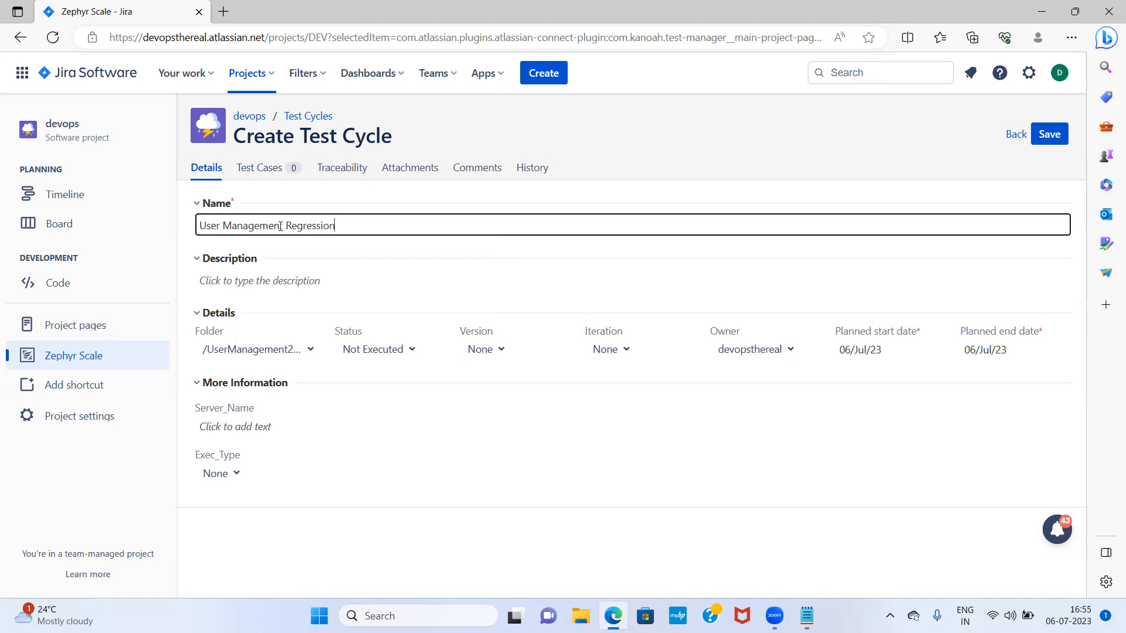
pyautogui.click(279, 298)
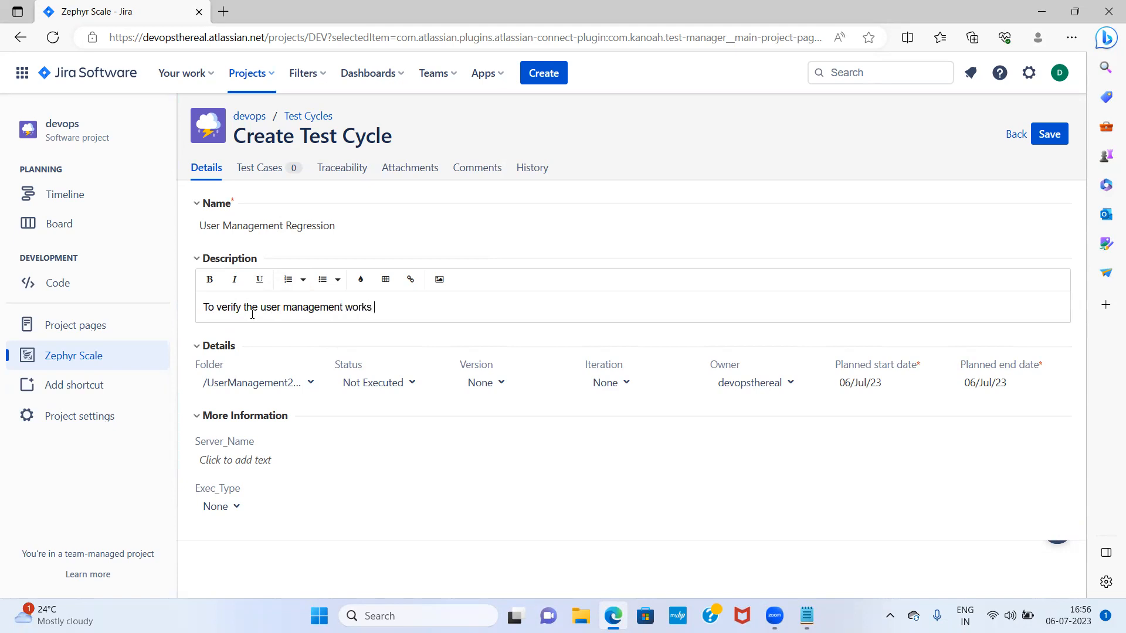
pyautogui.write('expected')
pyautogui.click(975, 384)
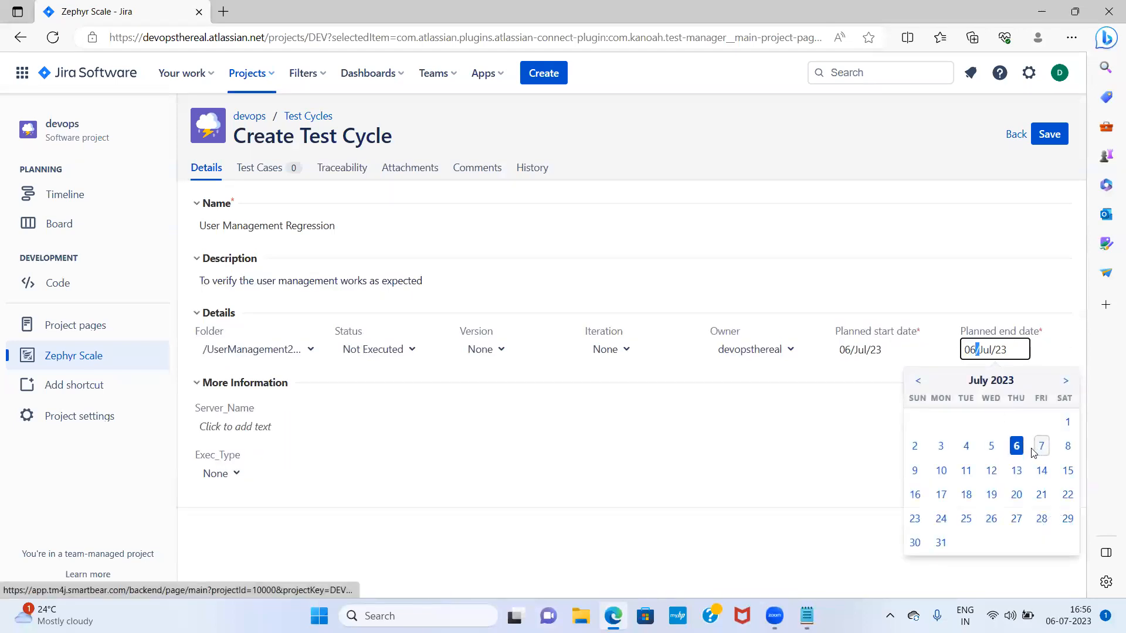
pyautogui.click(1017, 447)
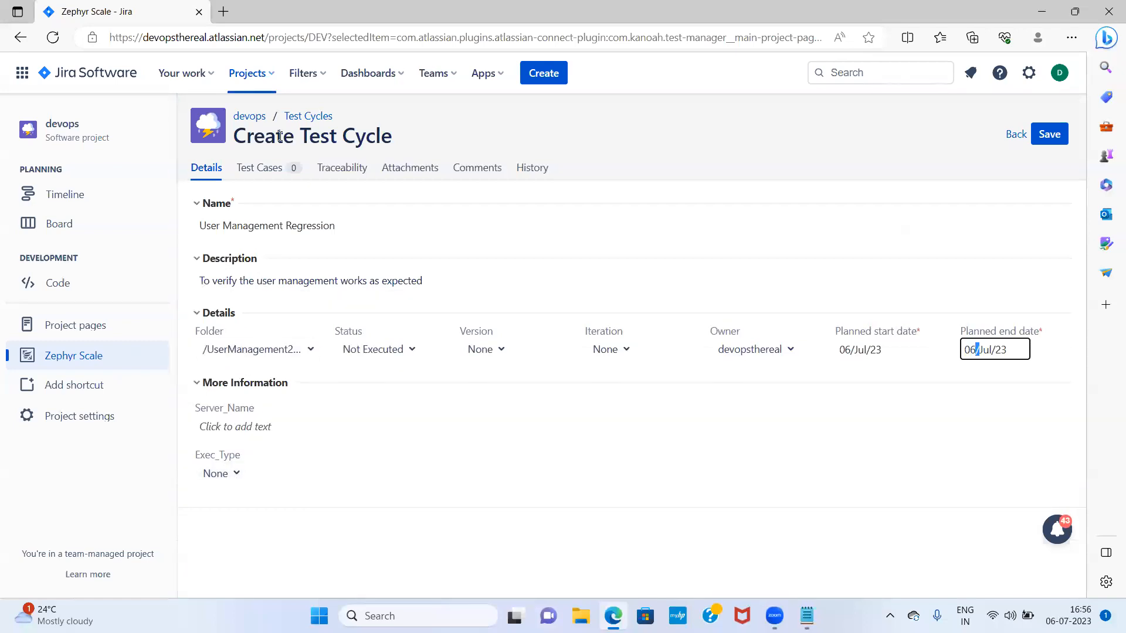
pyautogui.click(268, 170)
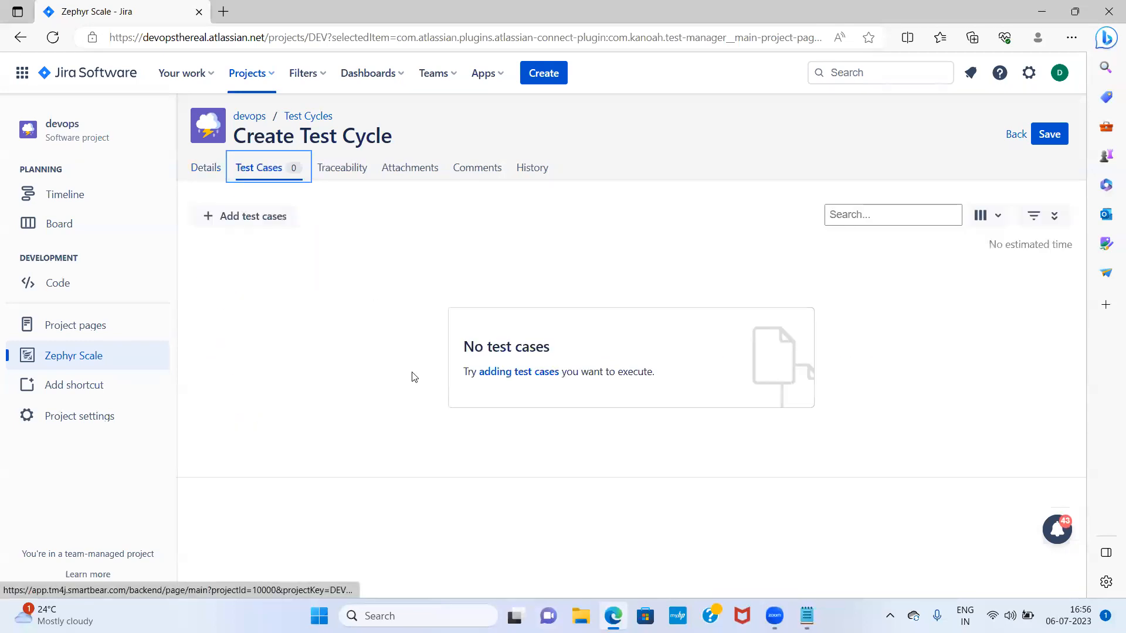
# Add only DEV-T11 User Registration from the existing test cases to the cycle
pyautogui.click(265, 226)
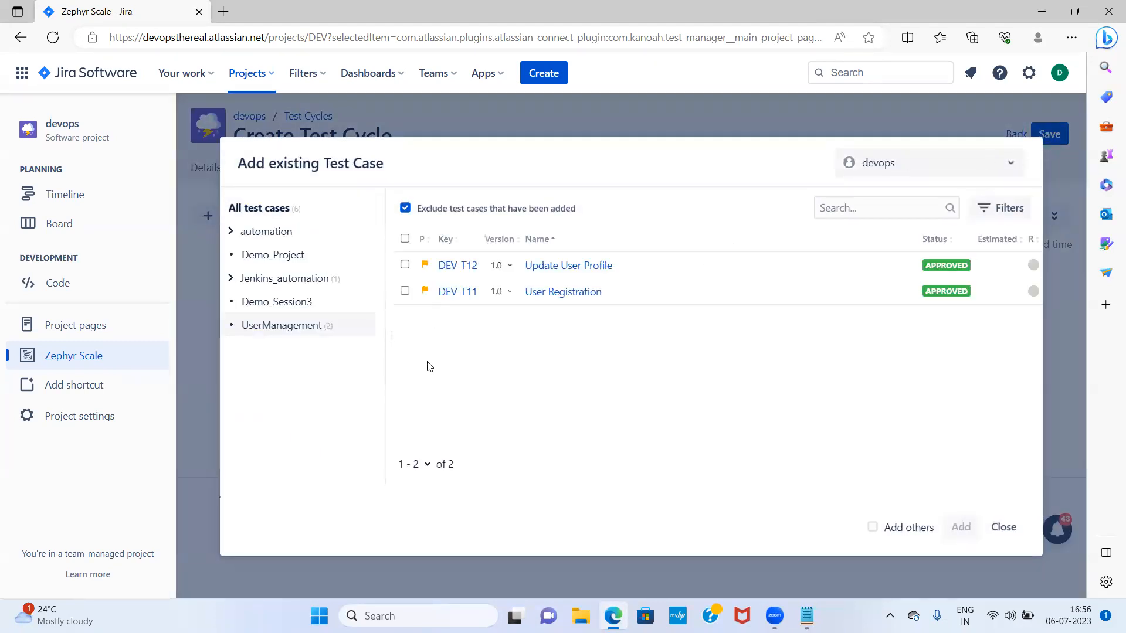
pyautogui.click(405, 265)
pyautogui.click(405, 291)
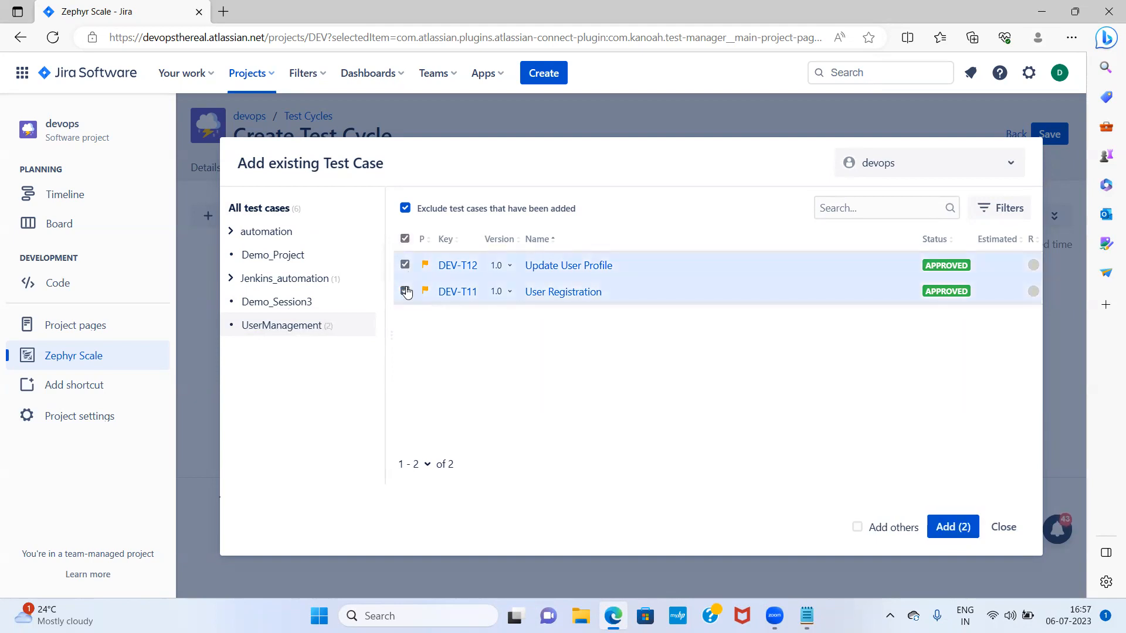
pyautogui.click(405, 265)
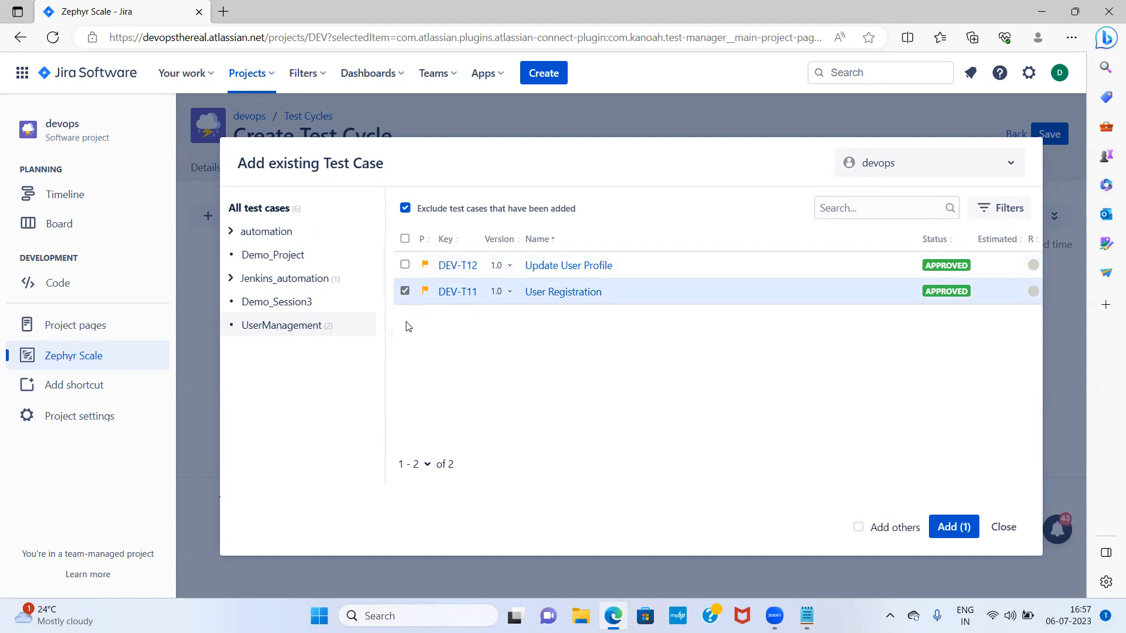
pyautogui.click(951, 526)
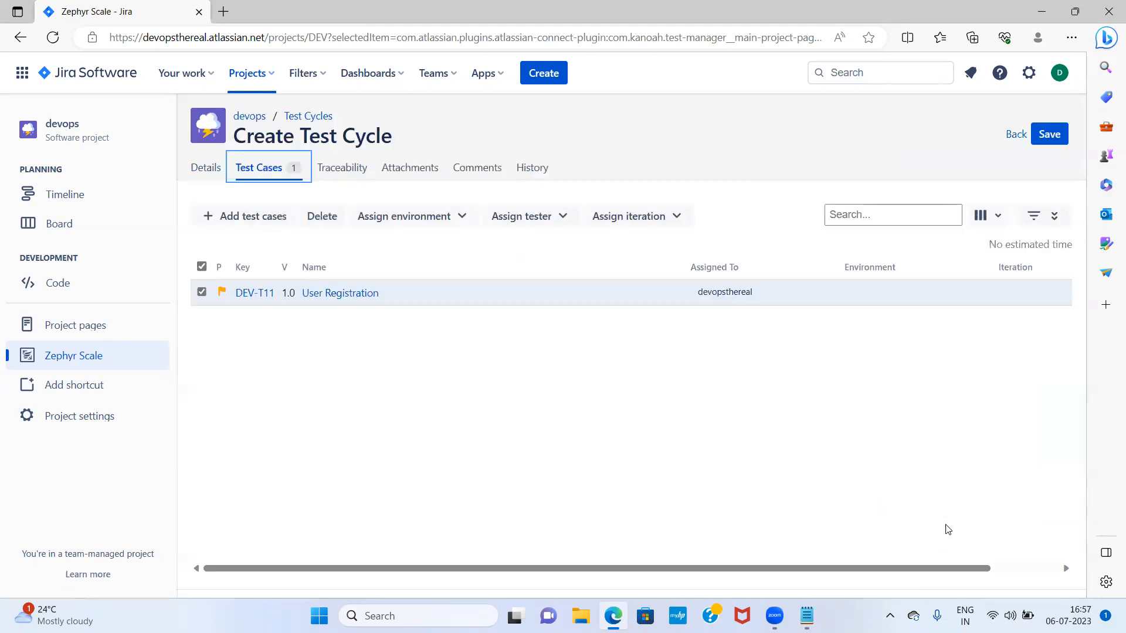
# Save the cycle as DEV-R134 and return to the folder's cycle list showing 0%
pyautogui.click(1046, 137)
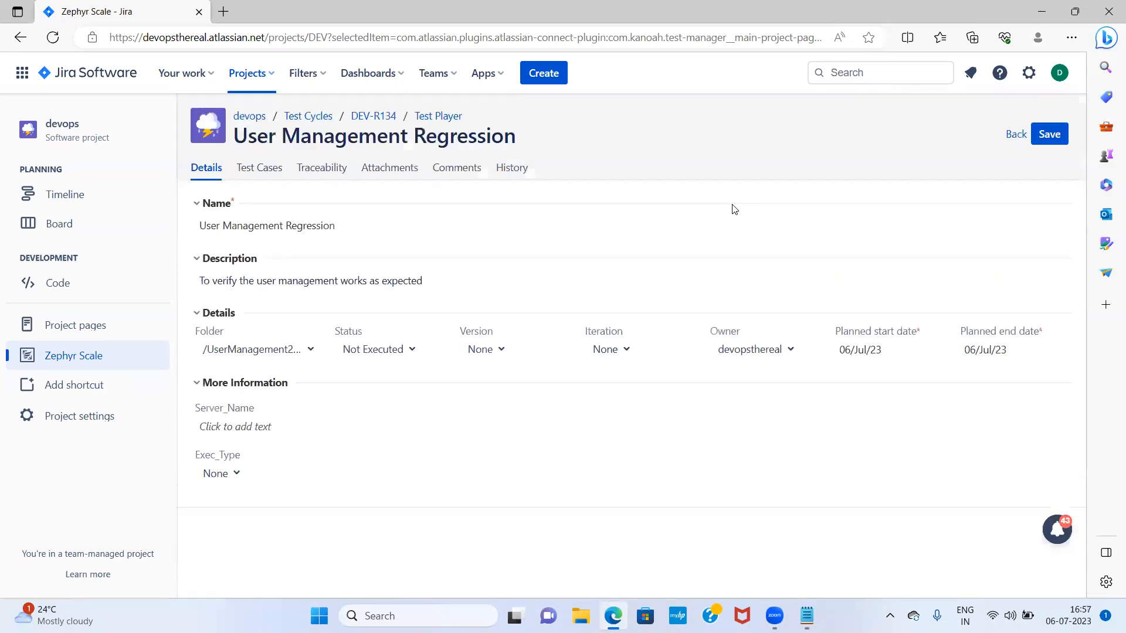
pyautogui.click(375, 119)
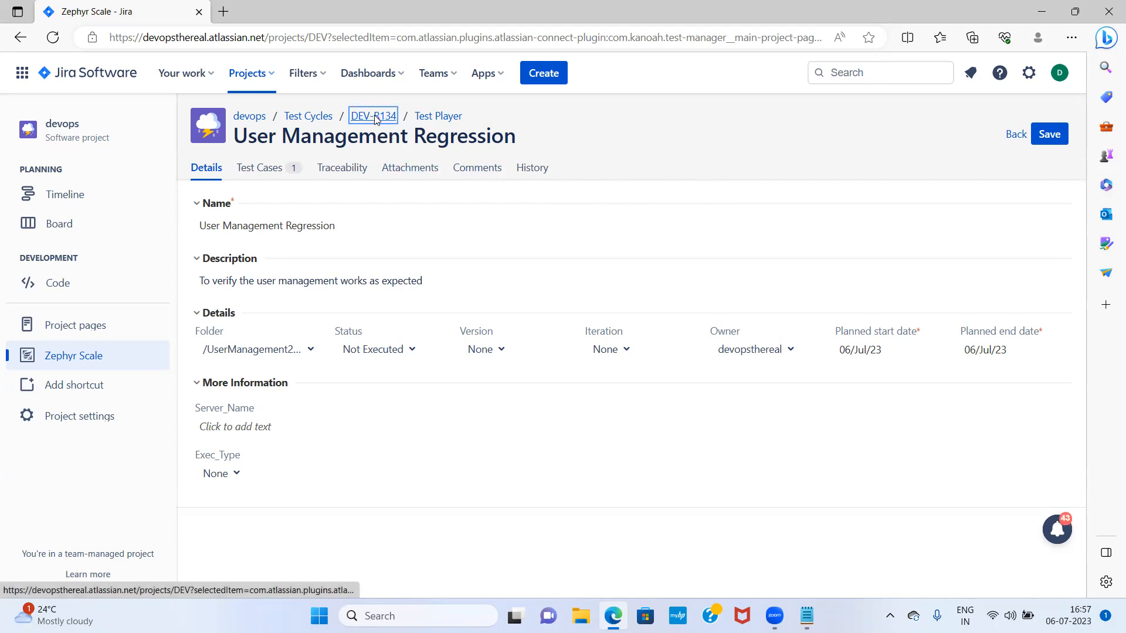
pyautogui.click(316, 119)
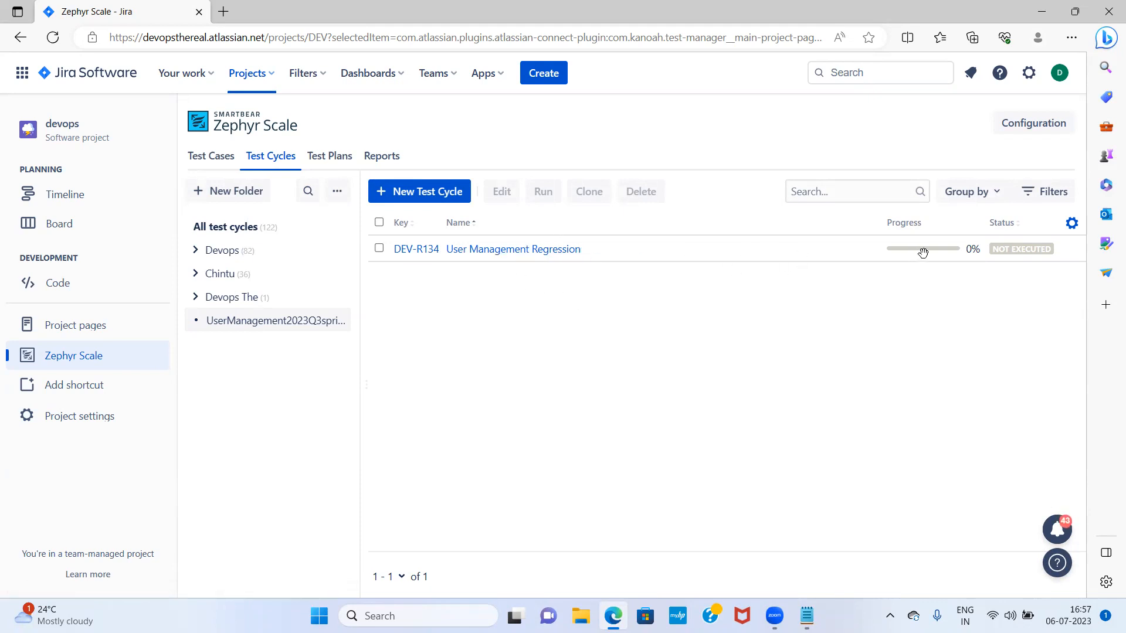
pyautogui.moveTo(945, 249)
# Open DEV-R134 User Management Regression in the Test Player, then its cycle details page
pyautogui.click(551, 252)
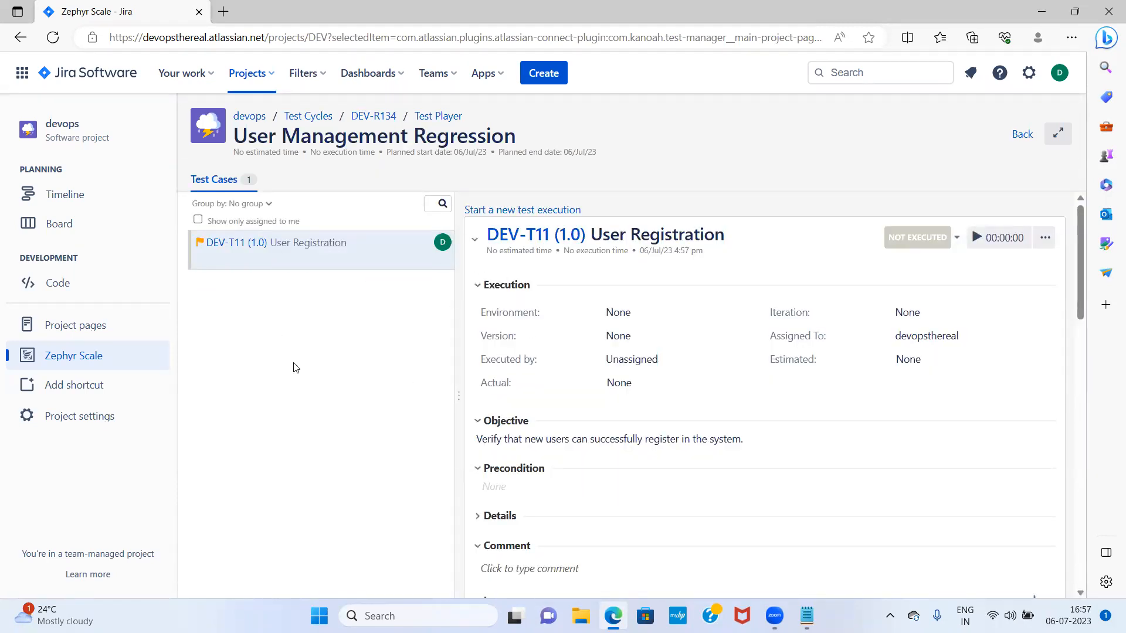
pyautogui.scroll(-3, 940, 472)
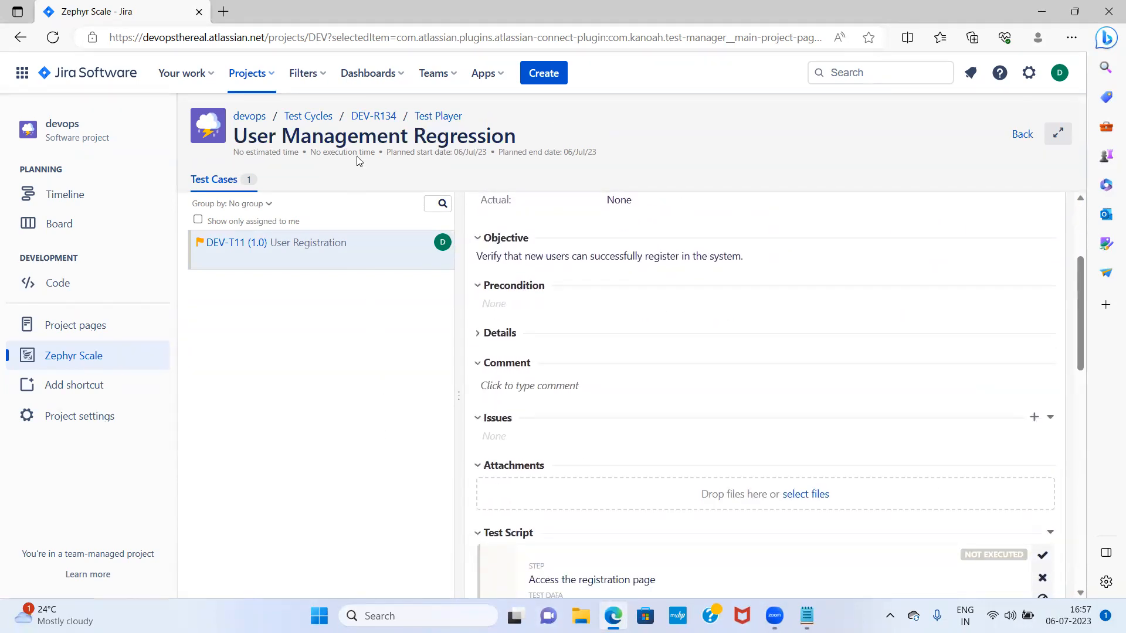
pyautogui.click(373, 115)
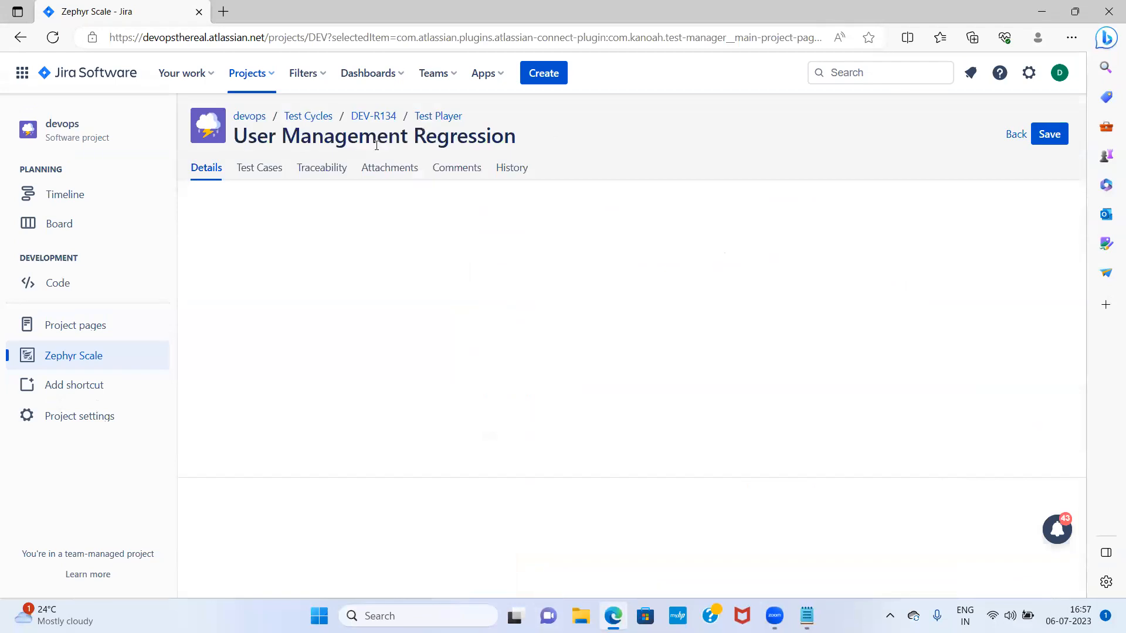
# Add DEV-T12 Update User Profile to DEV-R134's test cases and save the cycle
pyautogui.click(260, 168)
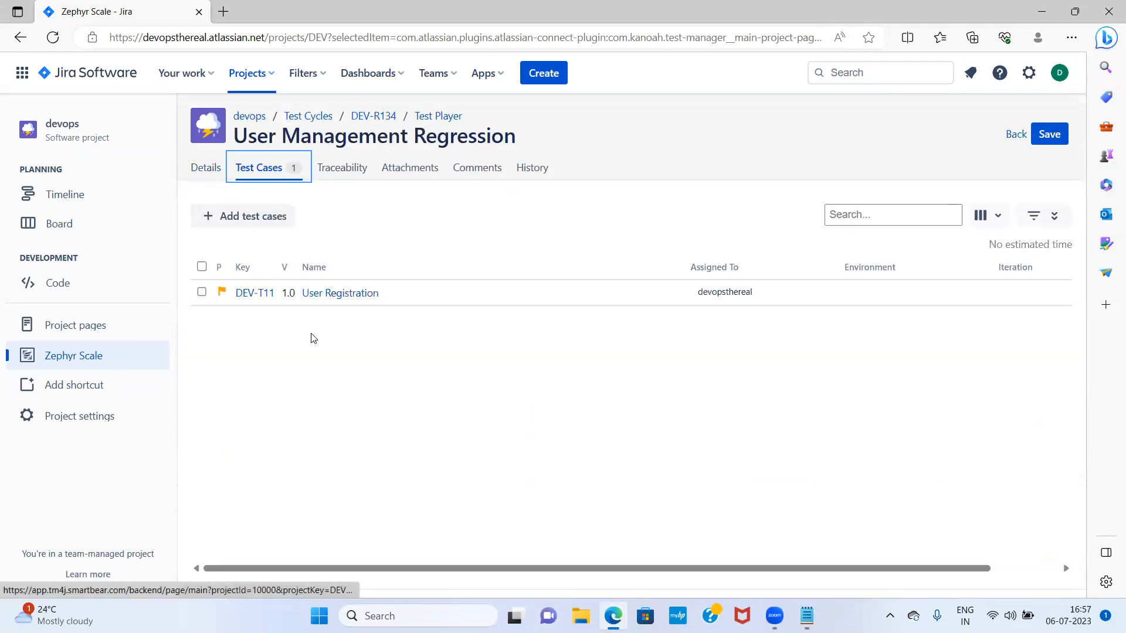
pyautogui.click(255, 217)
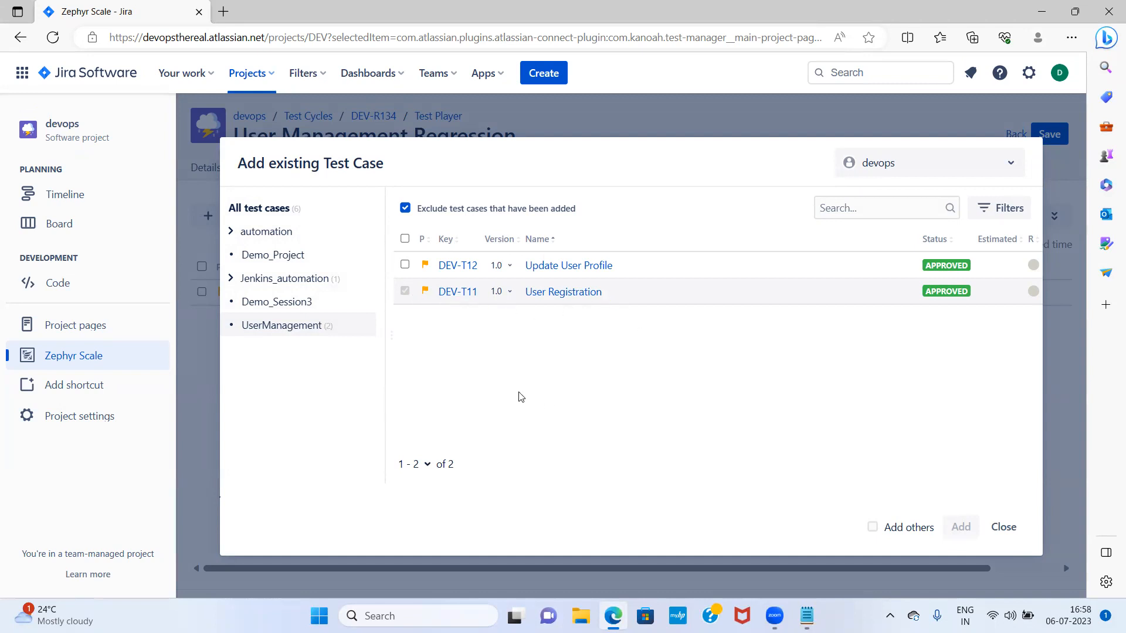
pyautogui.click(405, 265)
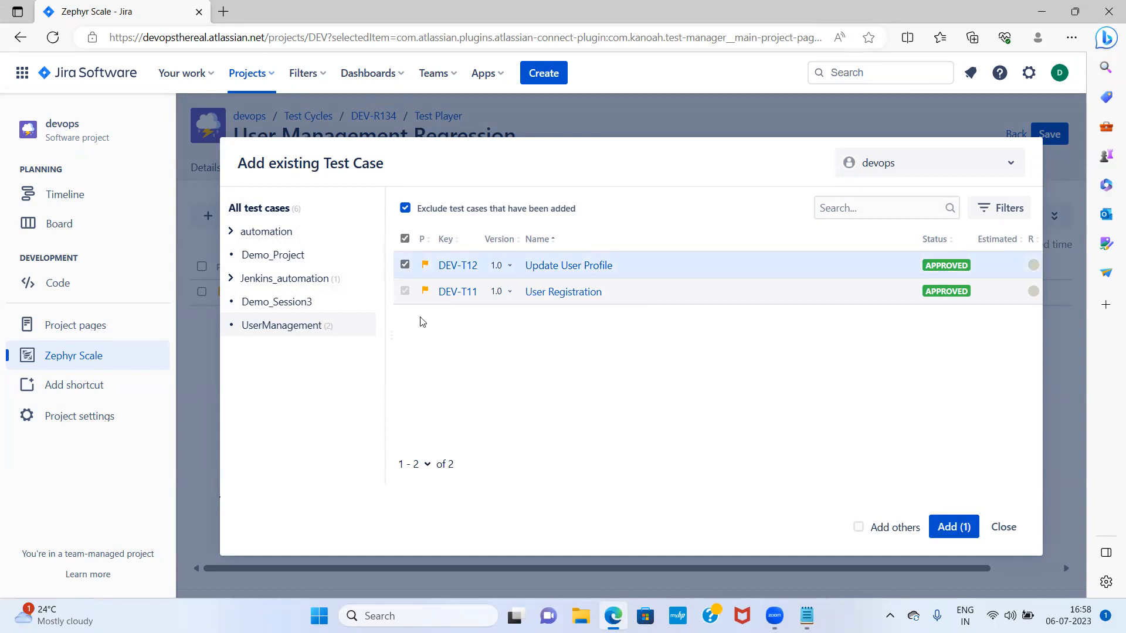
pyautogui.click(940, 526)
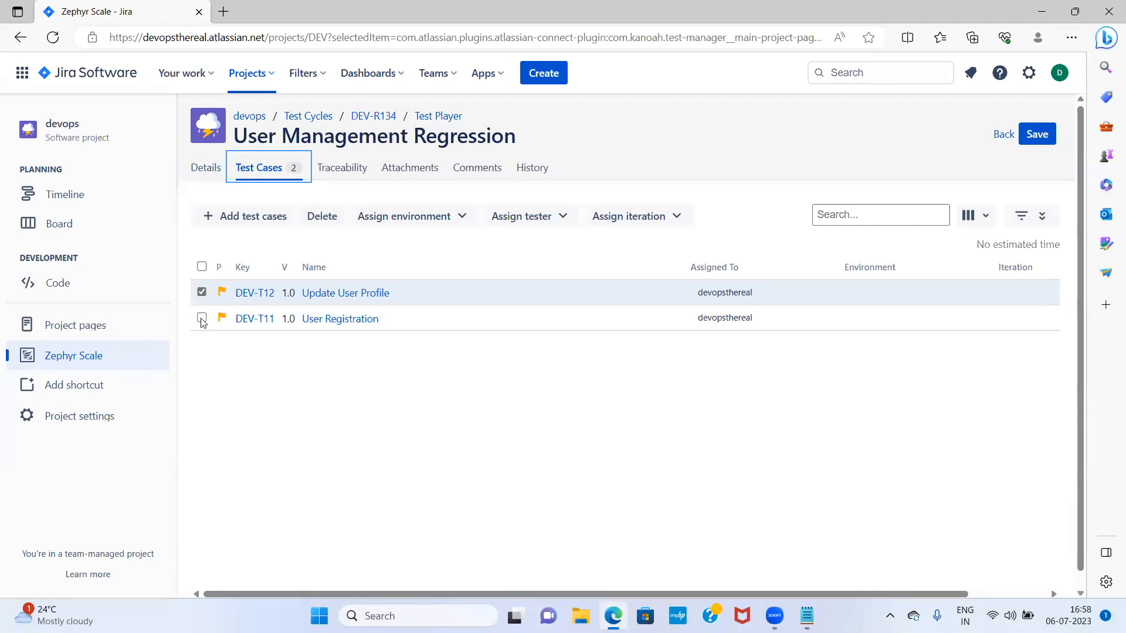
pyautogui.click(1043, 136)
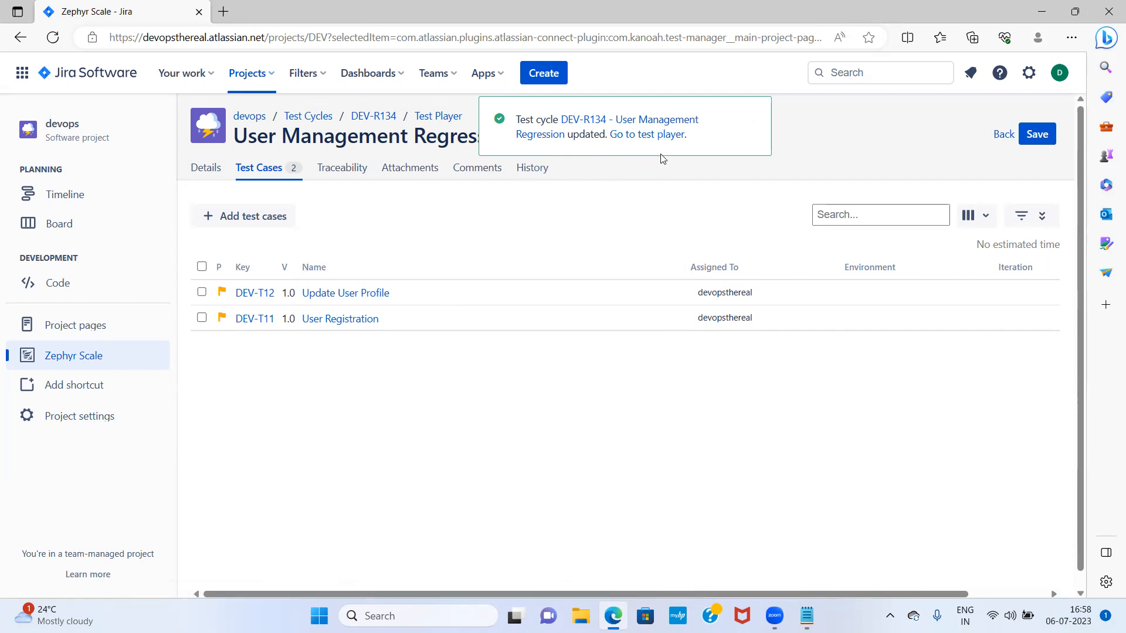
pyautogui.click(659, 135)
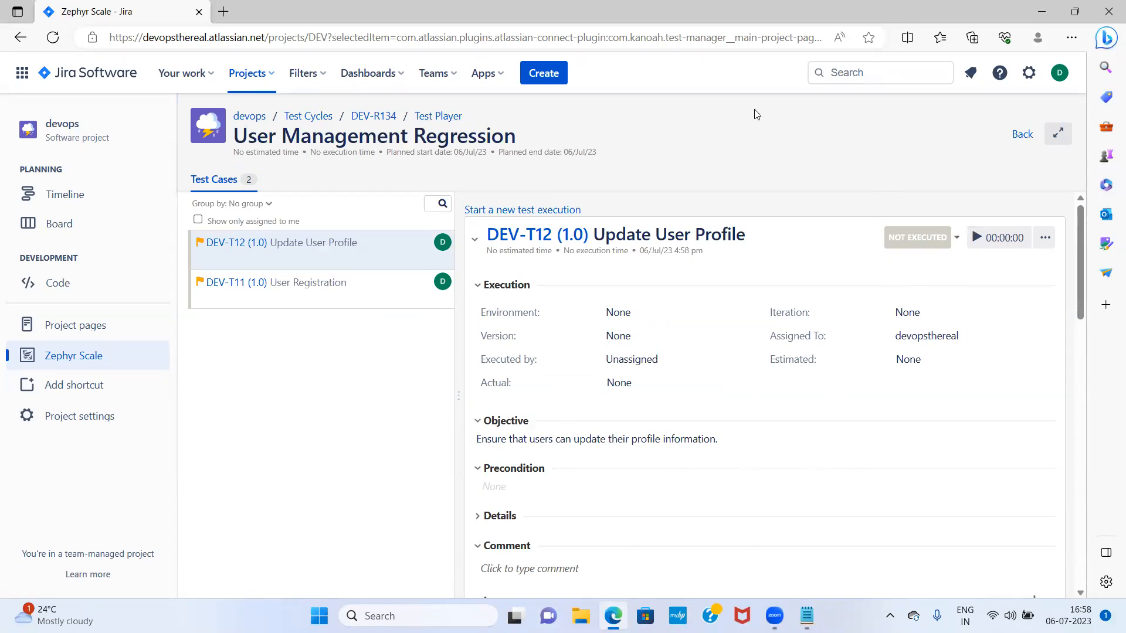
pyautogui.click(320, 118)
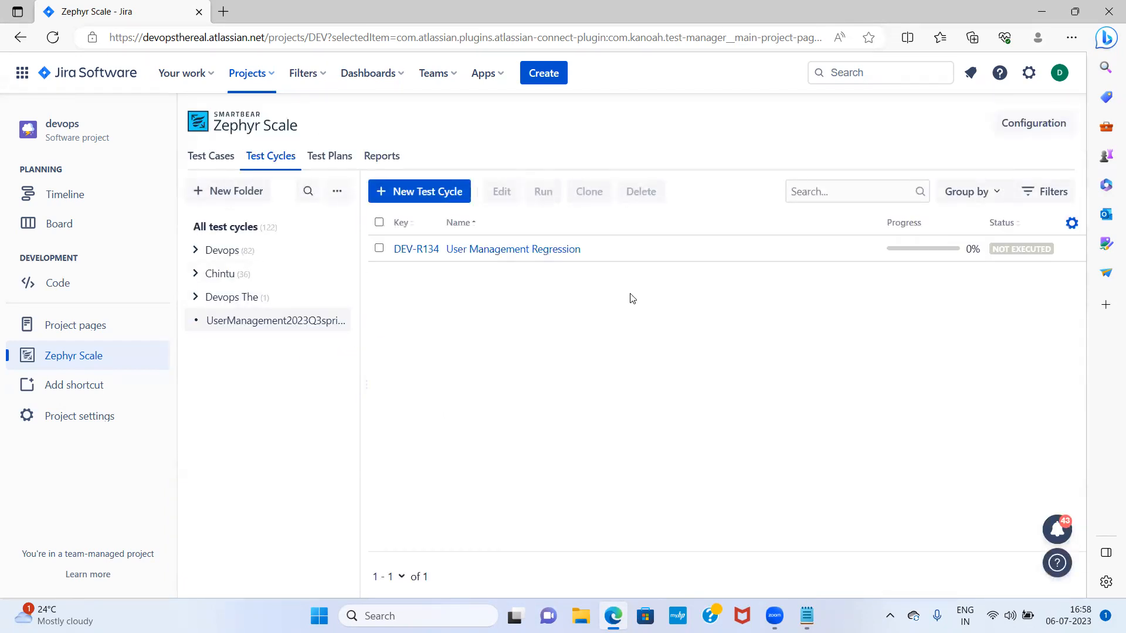
pyautogui.click(469, 254)
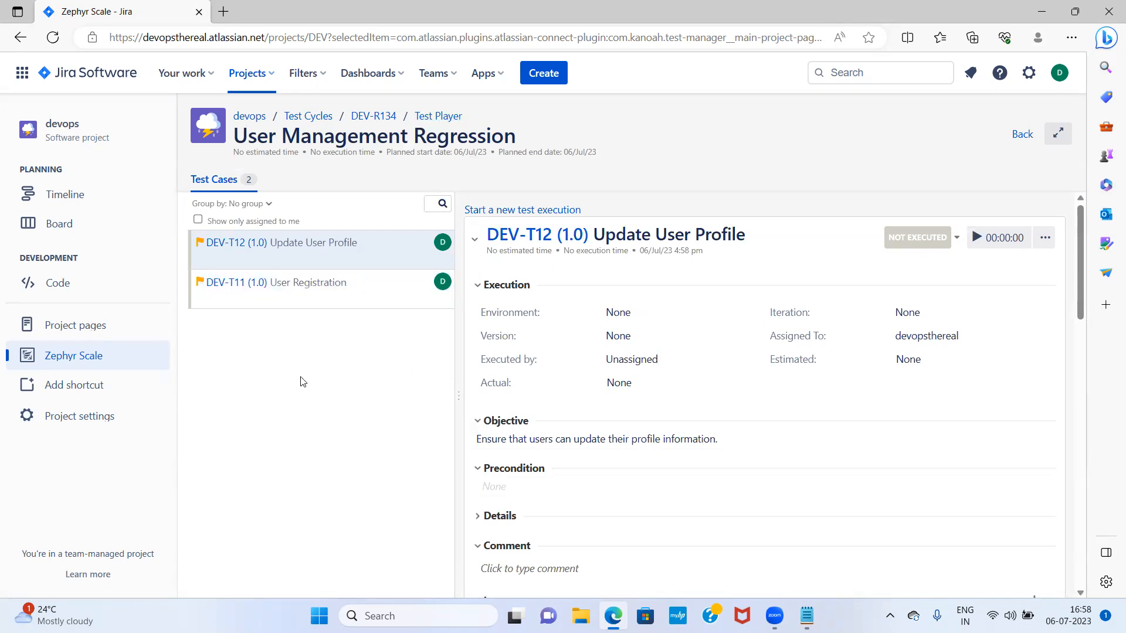
# Try reordering DEV-T11 above DEV-T12, then display DEV-T11 User Registration's execution details
pyautogui.click(322, 294)
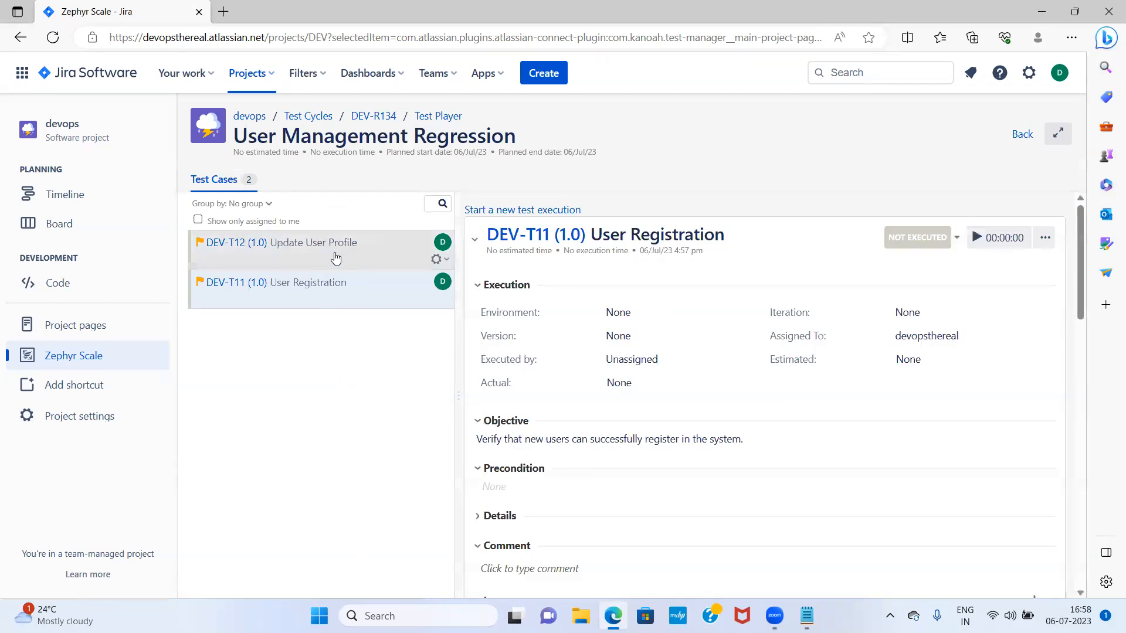
pyautogui.moveTo(335, 255); pyautogui.dragTo(328, 298)
pyautogui.moveTo(201, 253); pyautogui.dragTo(201, 282)
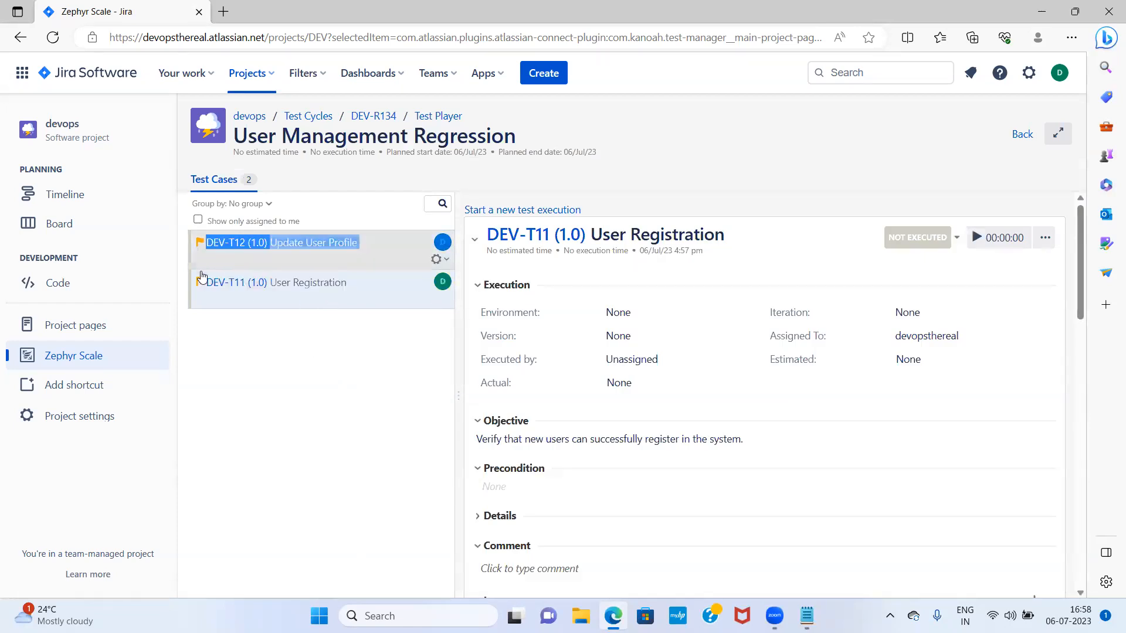
pyautogui.click(446, 264)
pyautogui.click(292, 427)
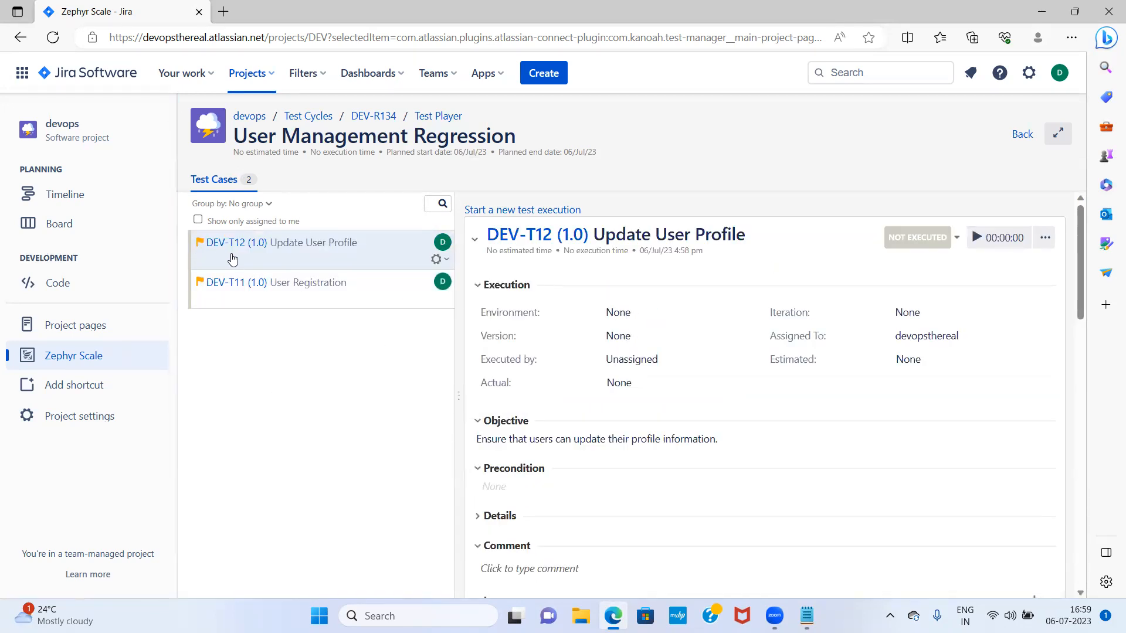
pyautogui.moveTo(341, 292); pyautogui.dragTo(343, 248)
pyautogui.click(306, 381)
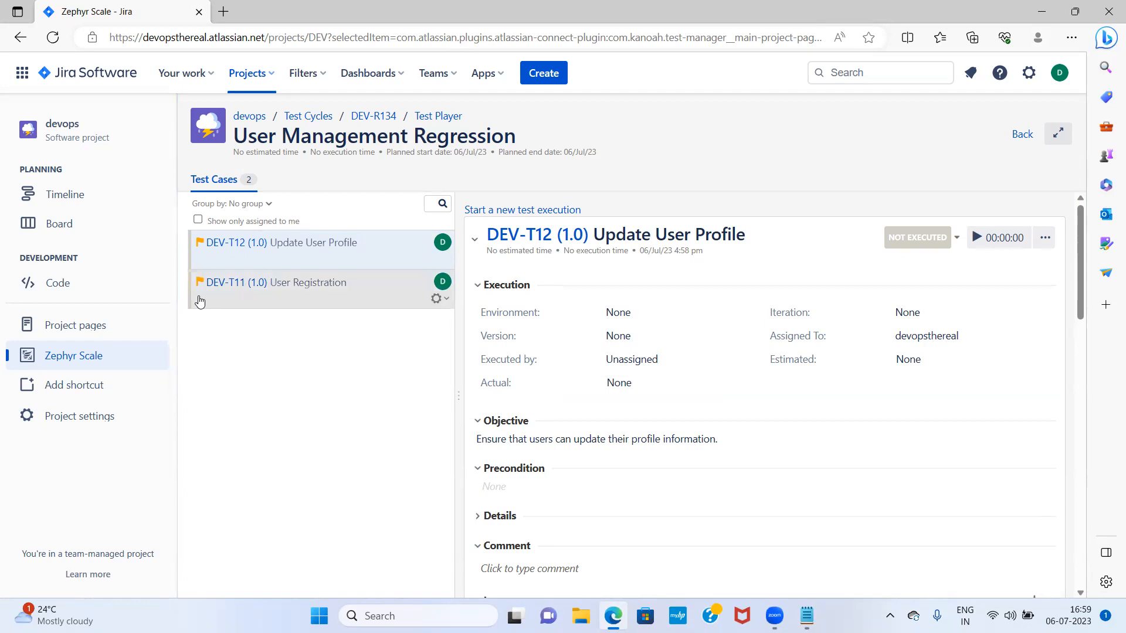
pyautogui.moveTo(201, 301); pyautogui.dragTo(202, 281)
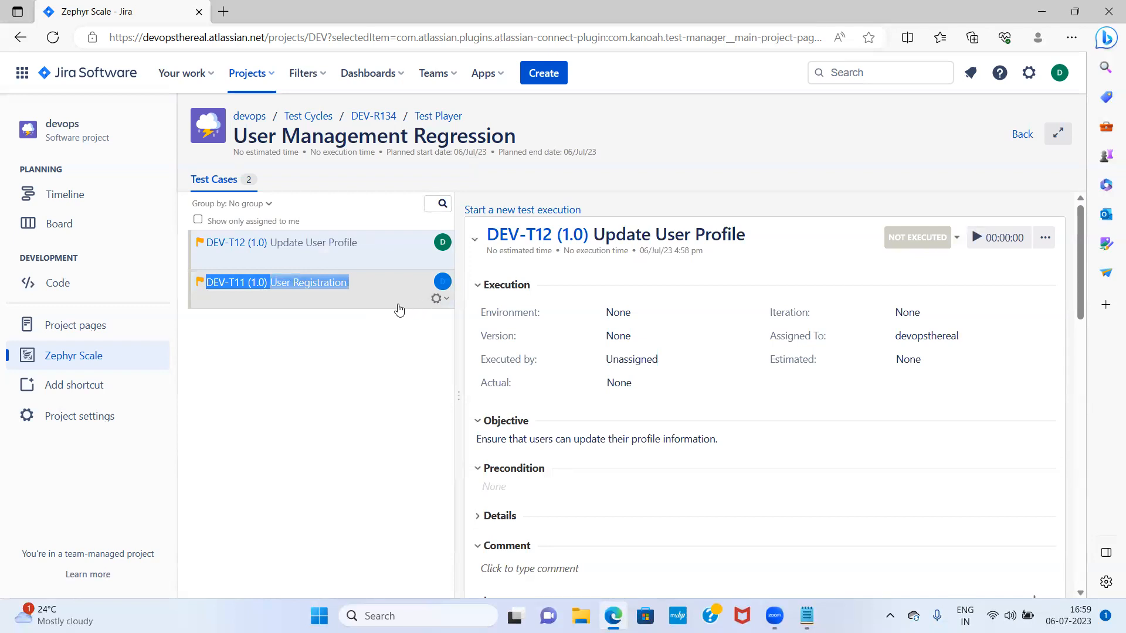
pyautogui.click(273, 448)
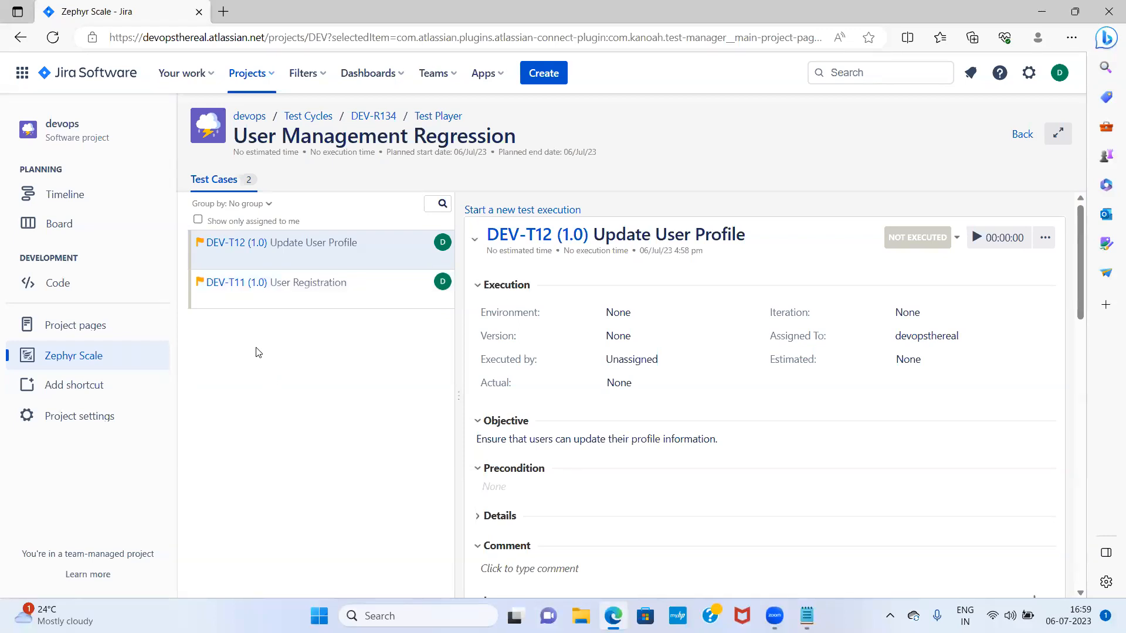
pyautogui.click(253, 295)
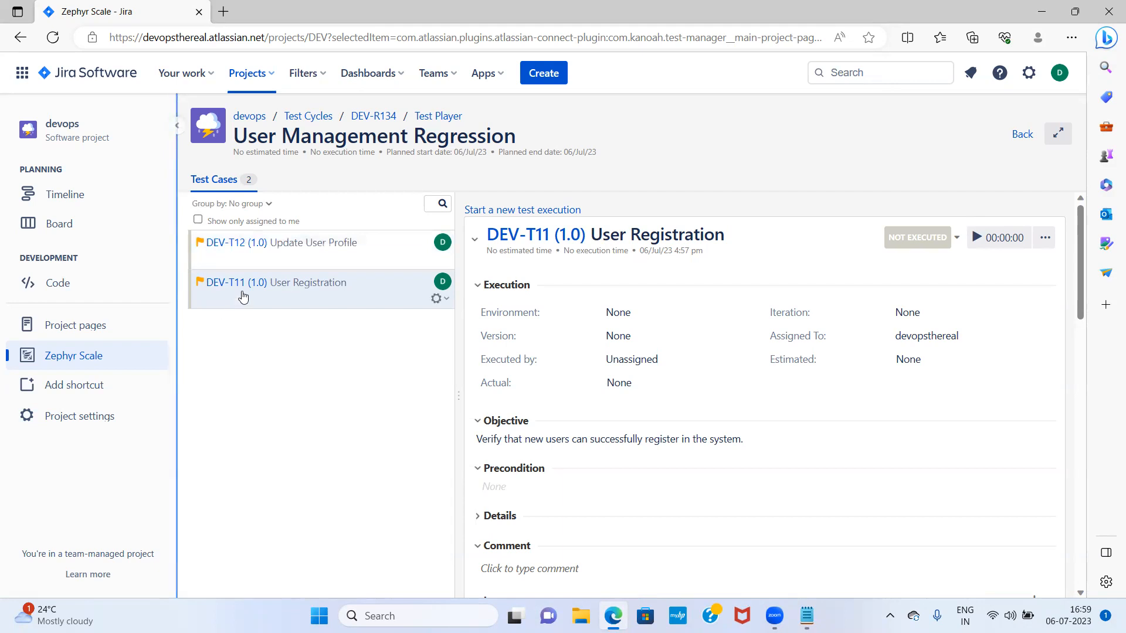
# Move DEV-T11 User Registration above DEV-T12 Update User Profile in cycle DEV-R134 and save
pyautogui.click(373, 116)
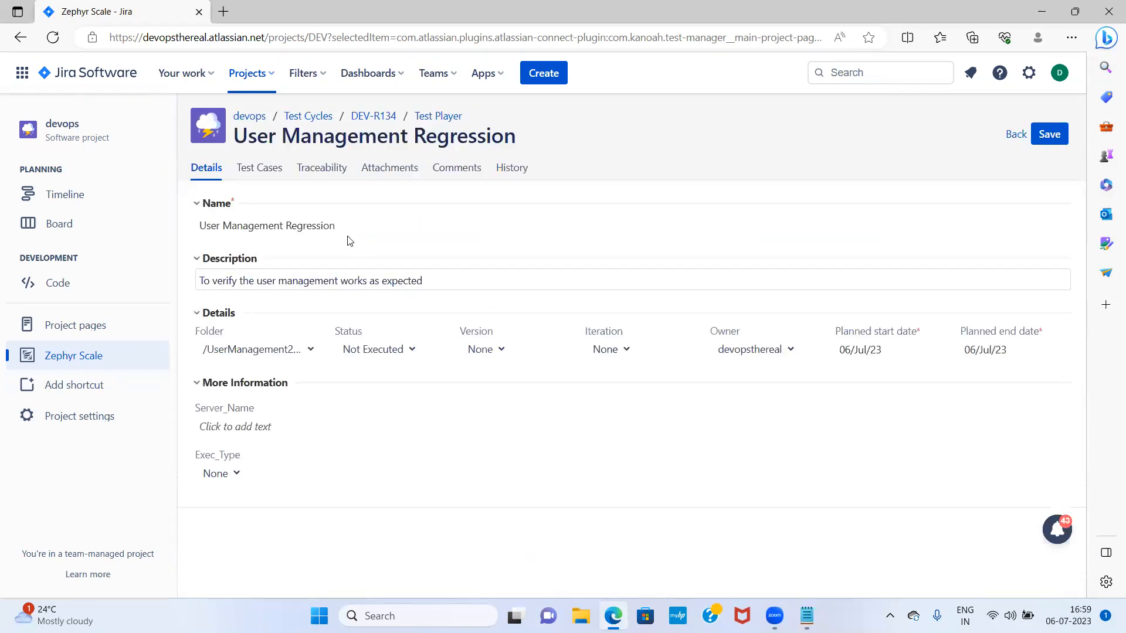
pyautogui.click(271, 171)
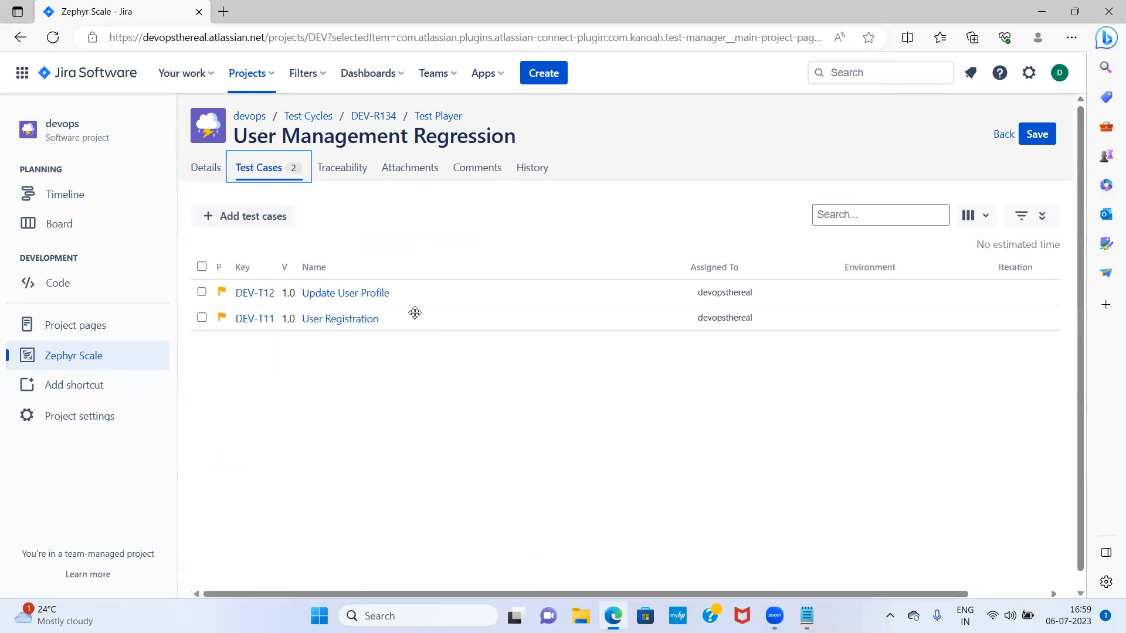
pyautogui.moveTo(389, 320); pyautogui.dragTo(392, 290)
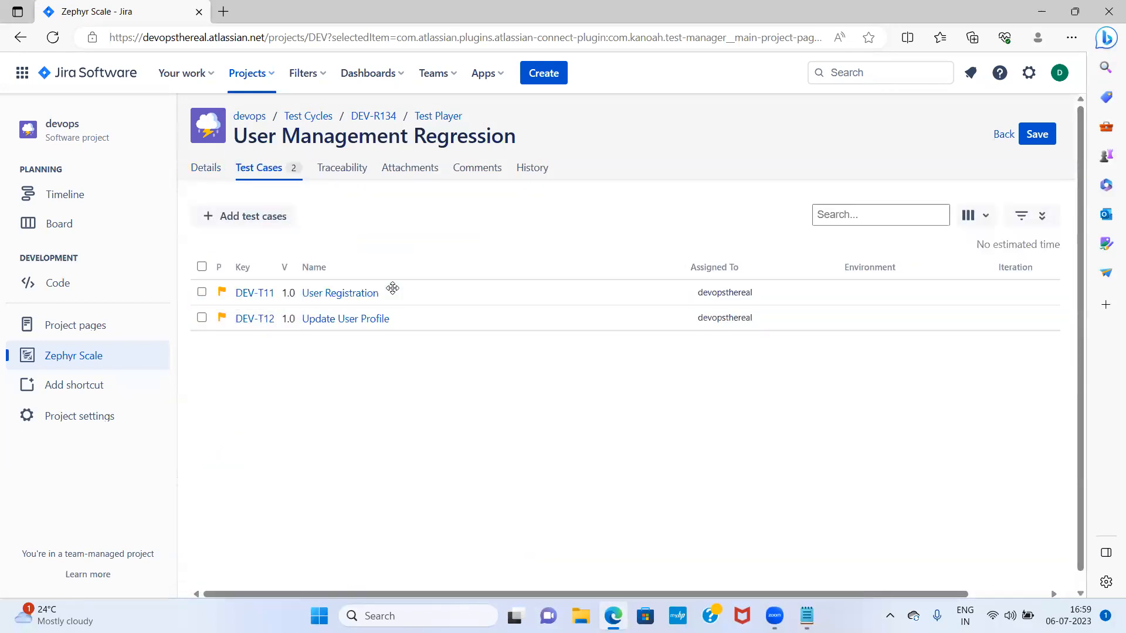
pyautogui.click(1040, 141)
pyautogui.click(1034, 135)
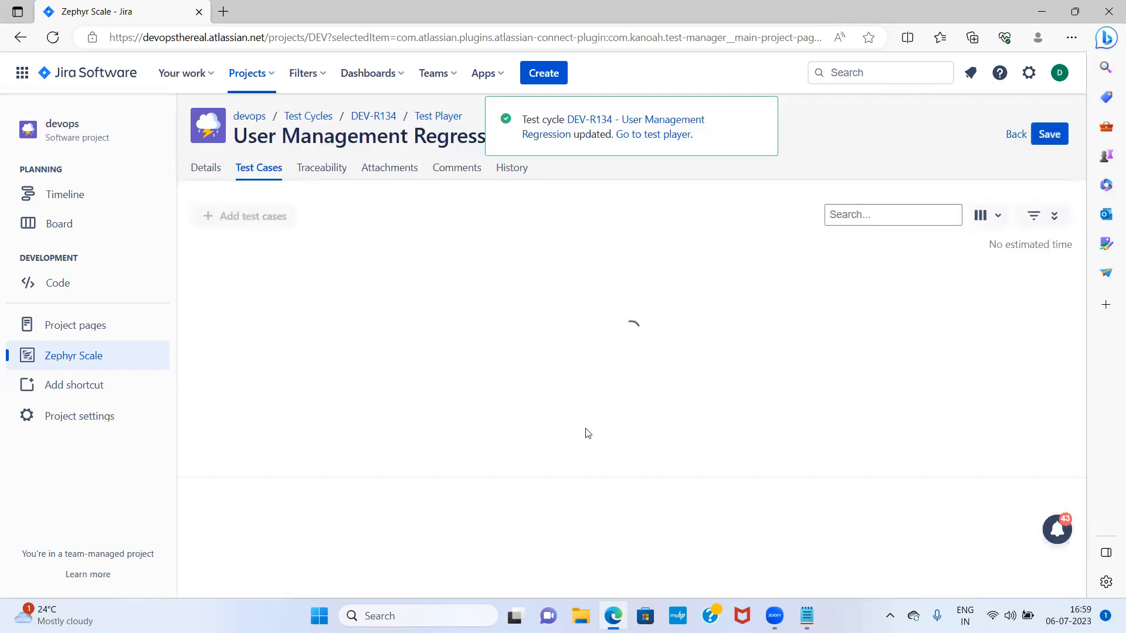
pyautogui.click(439, 115)
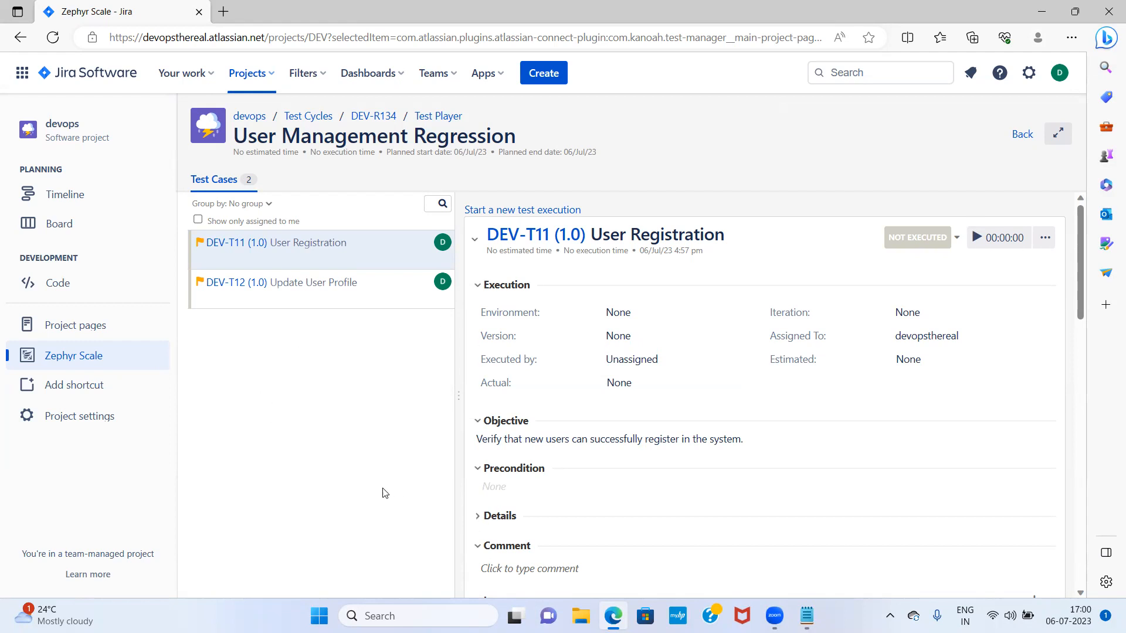
# Start the DEV-T11 execution timer and set Executed by to the current user
pyautogui.click(976, 238)
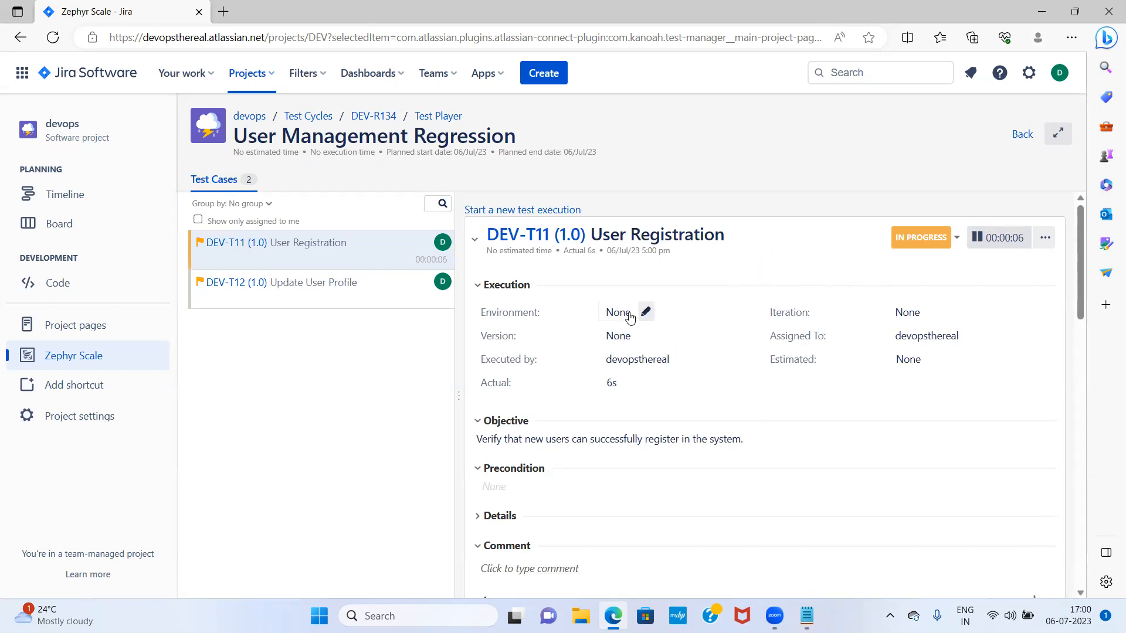
pyautogui.click(652, 365)
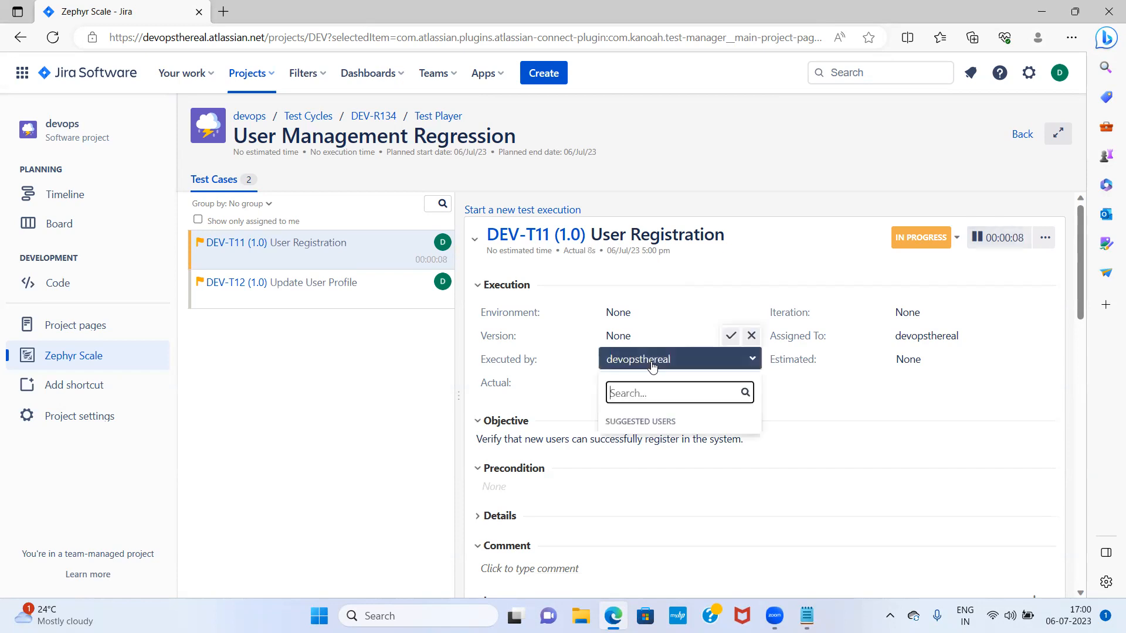
pyautogui.click(663, 466)
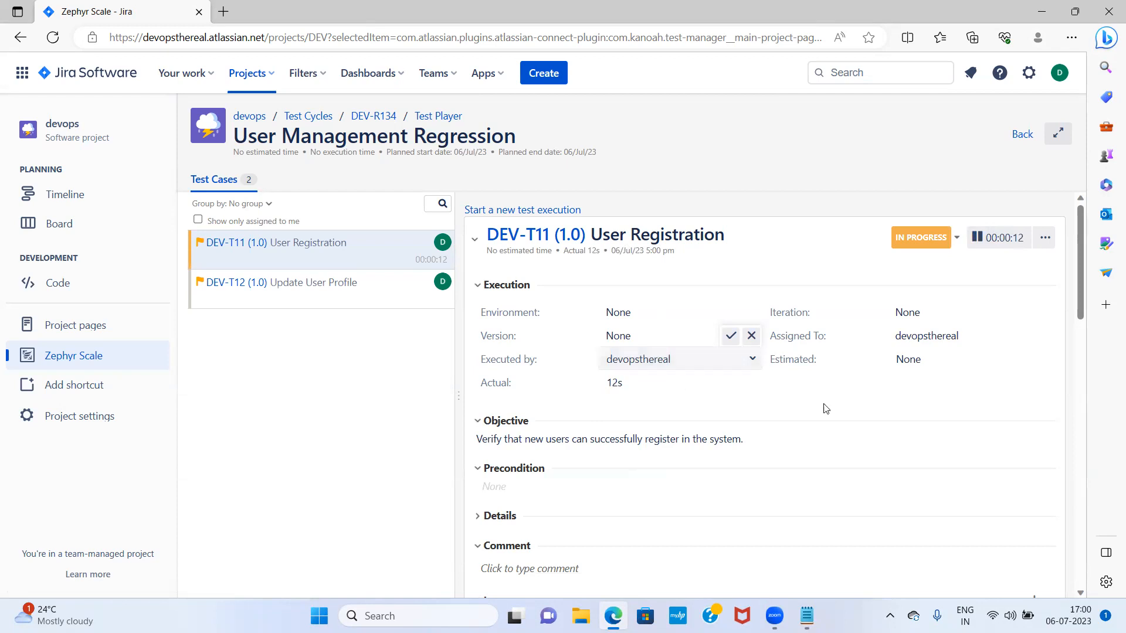
pyautogui.click(729, 336)
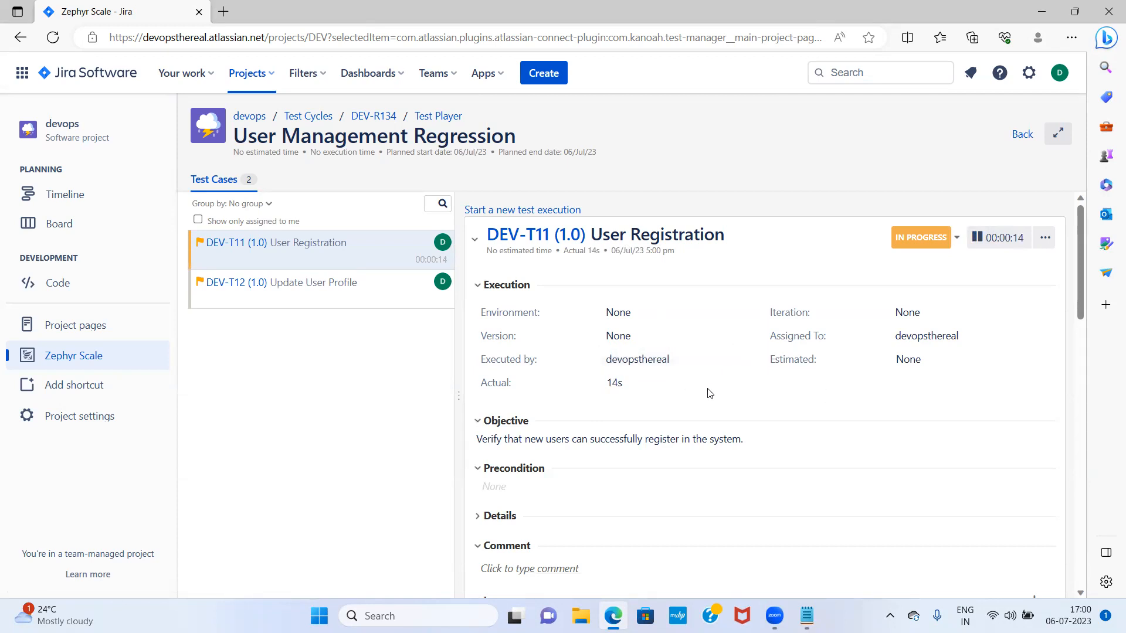
# Leave the execution's Version and Environment both set to None
pyautogui.click(624, 338)
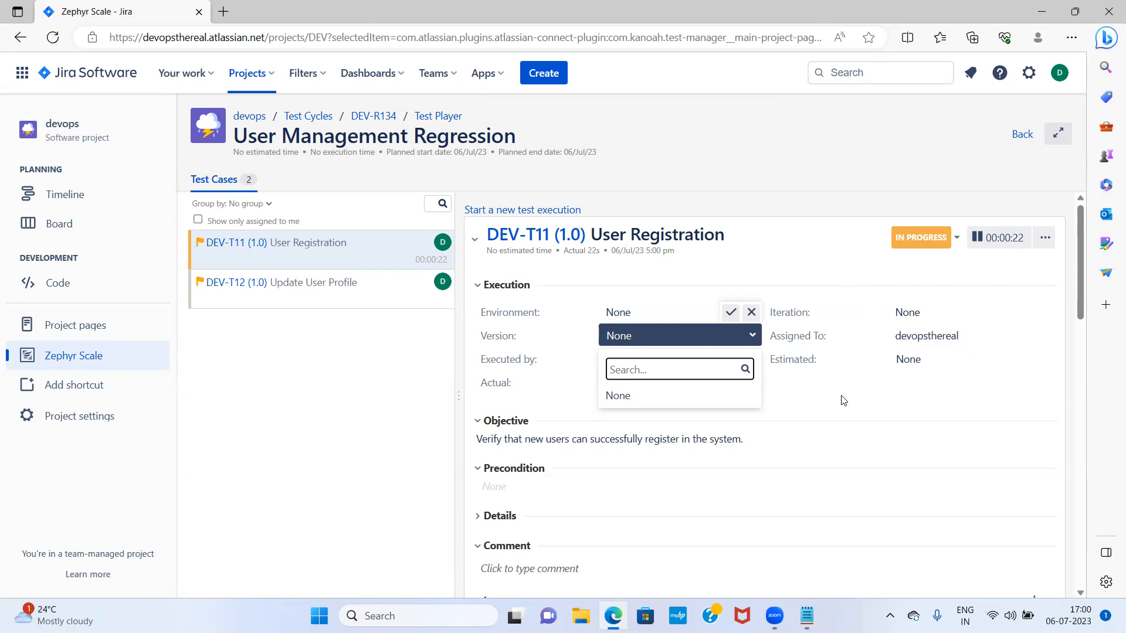
pyautogui.click(779, 176)
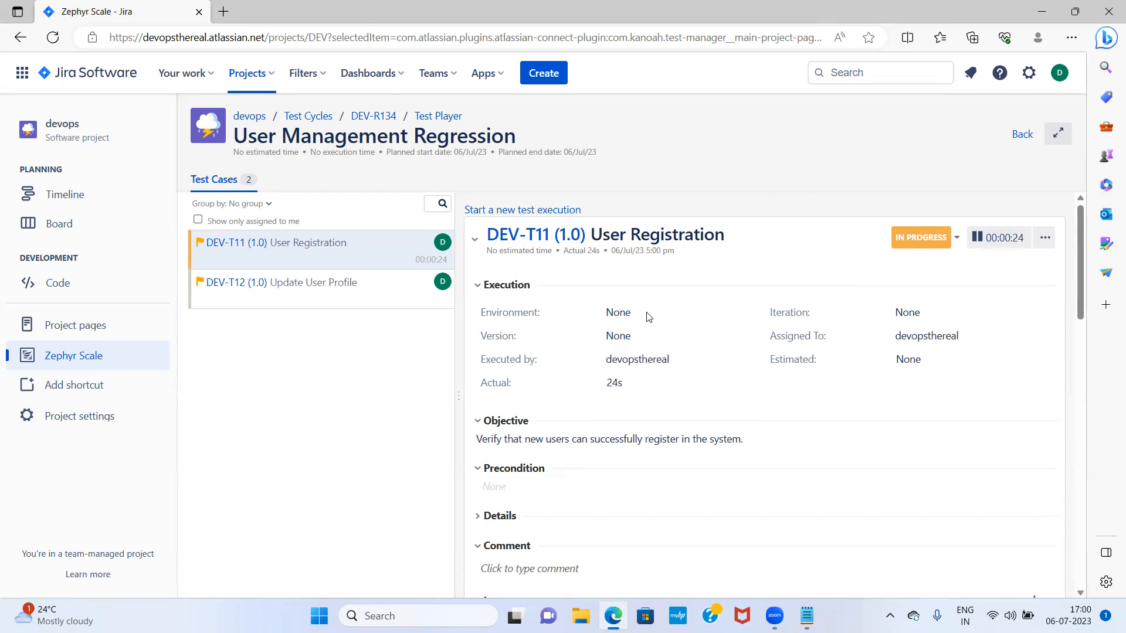
pyautogui.click(626, 321)
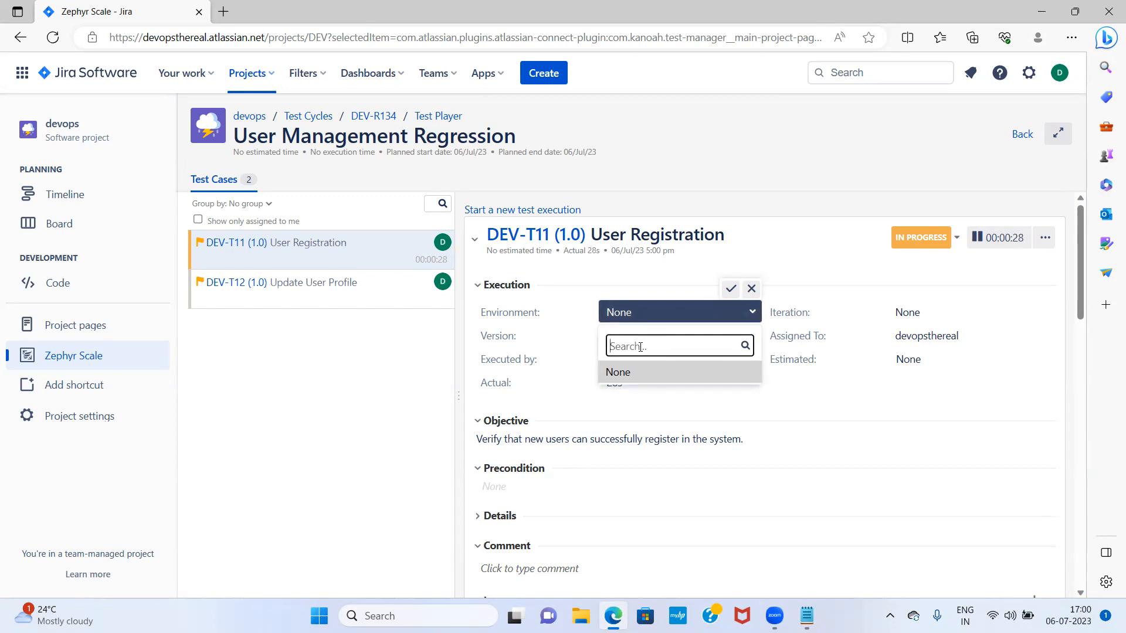
pyautogui.write('Test')
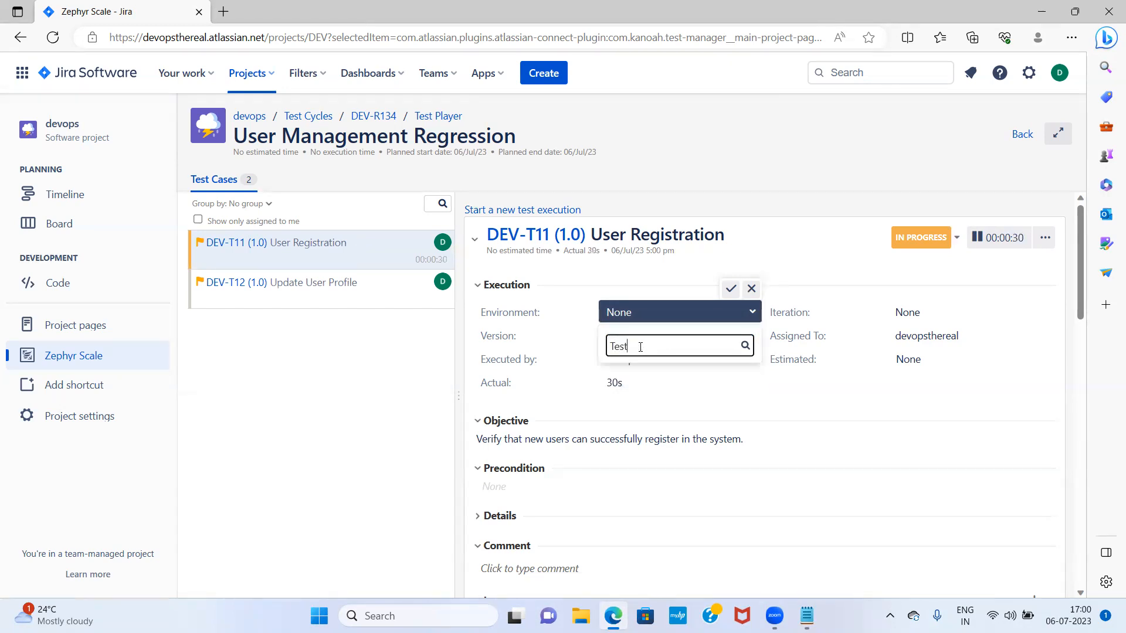
pyautogui.click(731, 288)
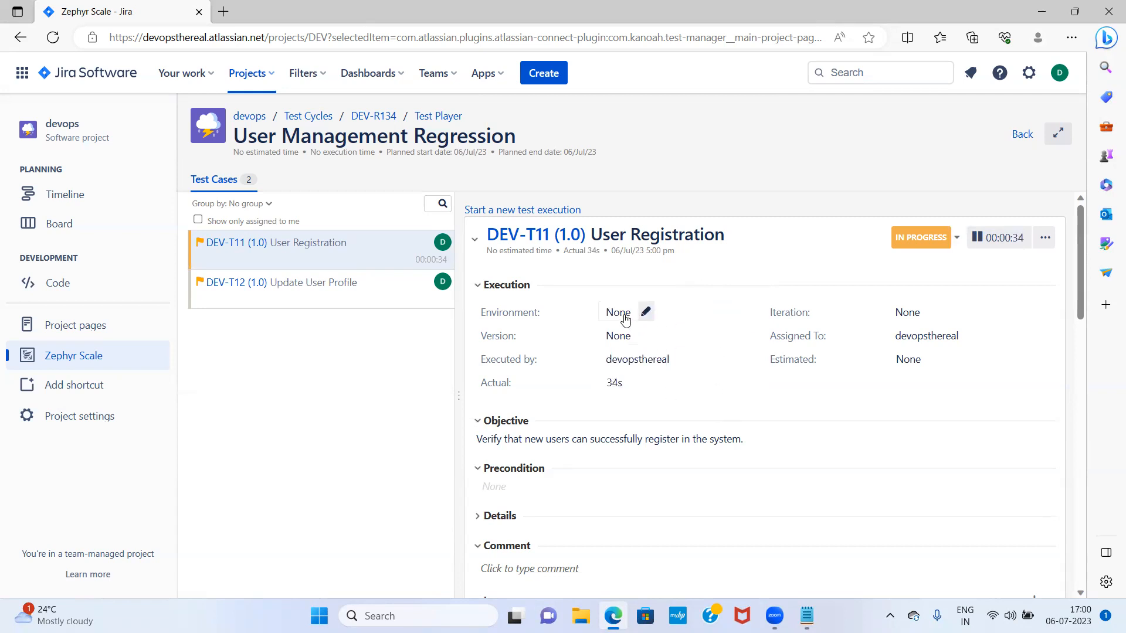
pyautogui.scroll(-1, 580, 368)
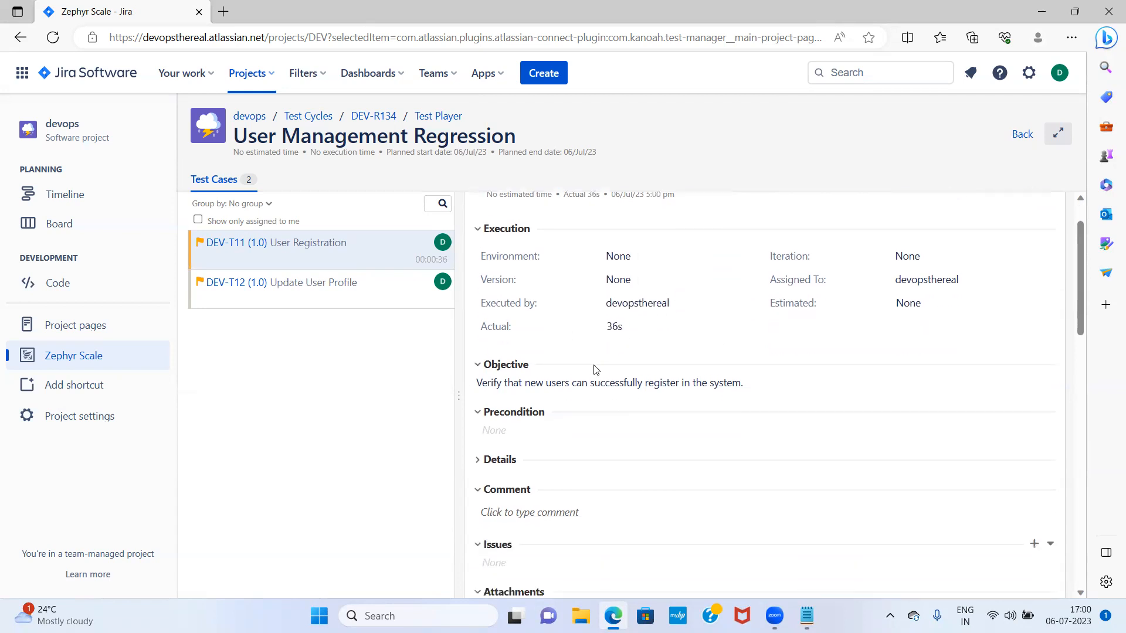
pyautogui.click(617, 251)
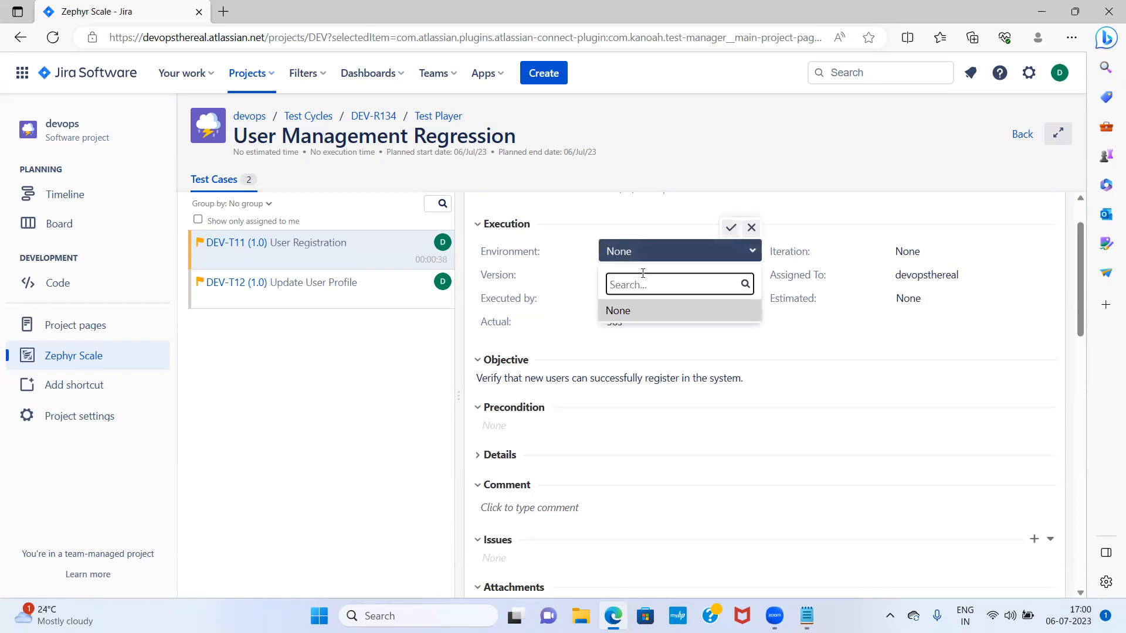
pyautogui.click(753, 253)
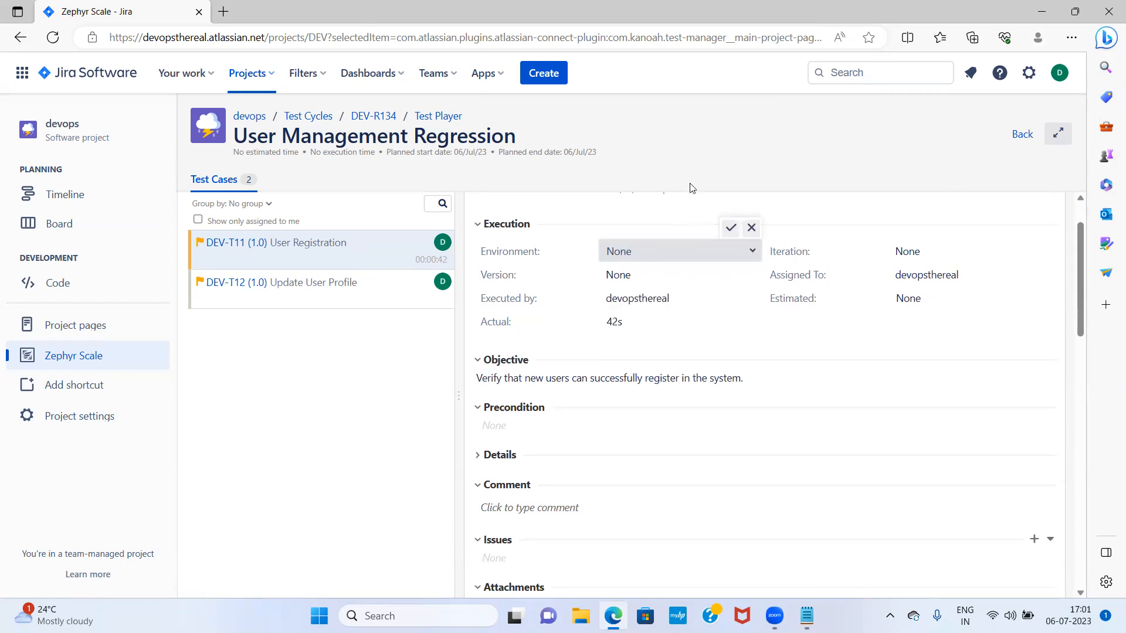
pyautogui.click(734, 228)
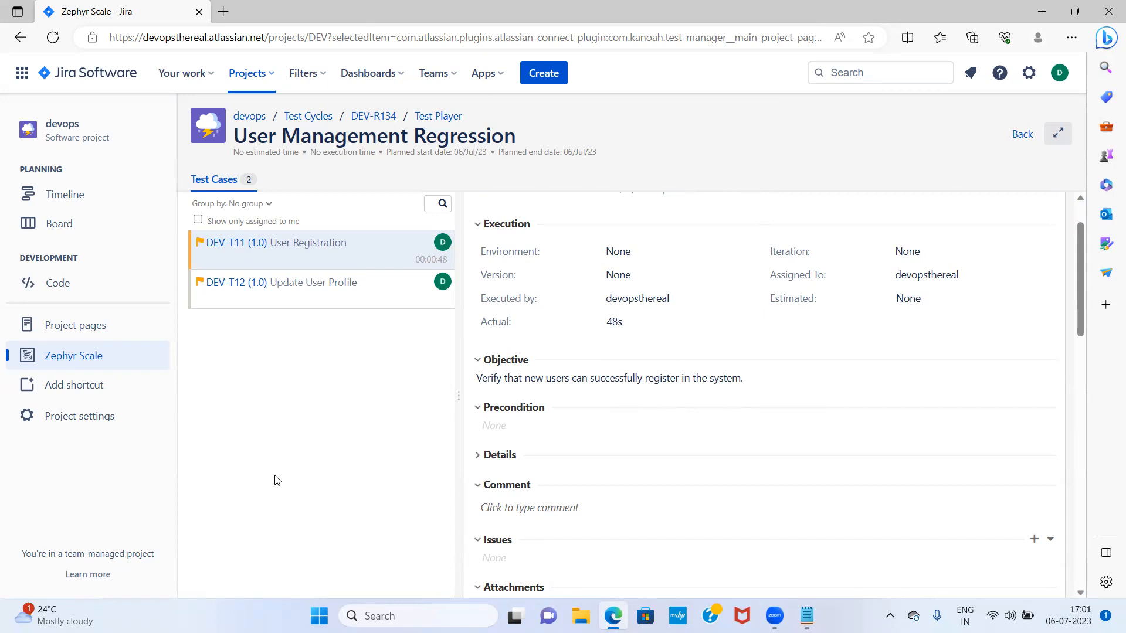
pyautogui.scroll(-4, 708, 468)
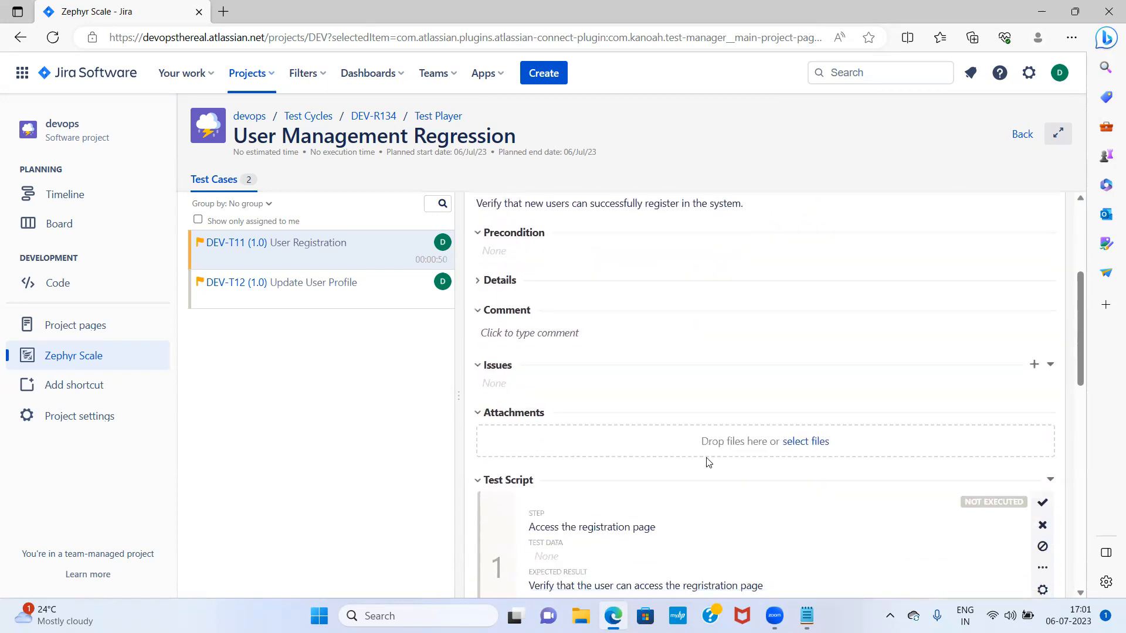
# Pass step 1 of DEV-T11 with actual result 'user can access the reg. page'
pyautogui.scroll(-3, 691, 372)
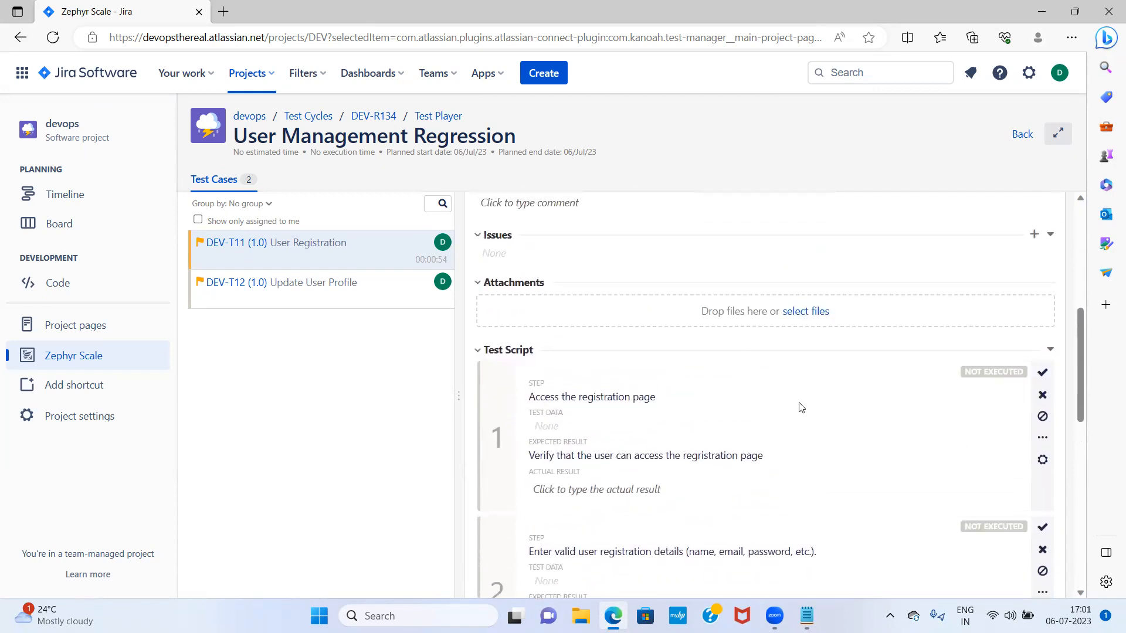
pyautogui.click(1042, 374)
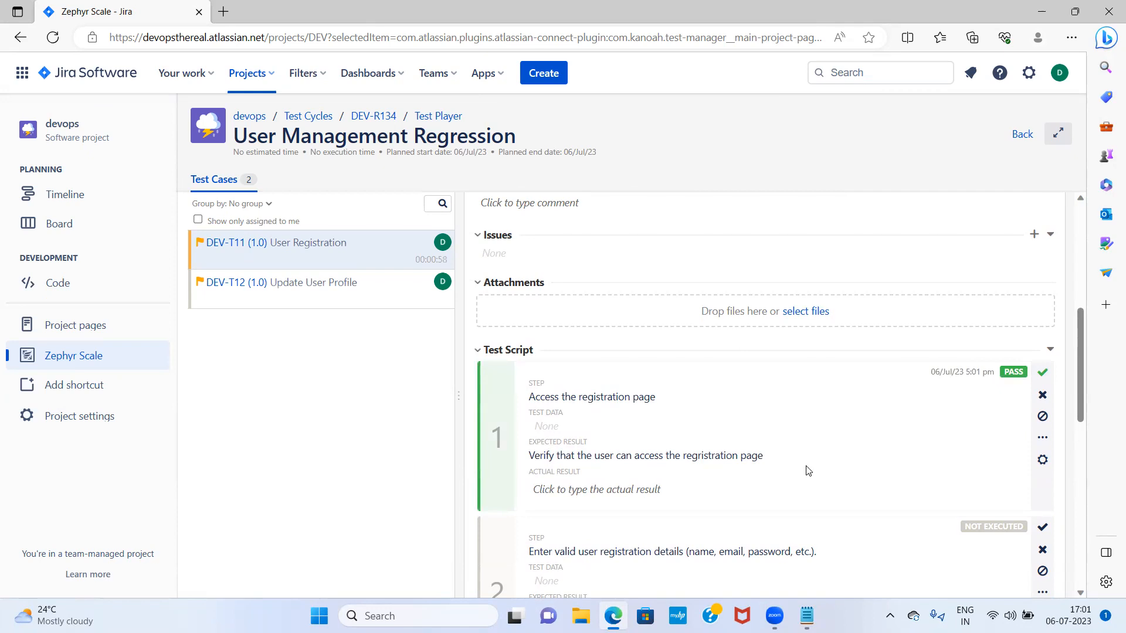
pyautogui.scroll(-2, 780, 470)
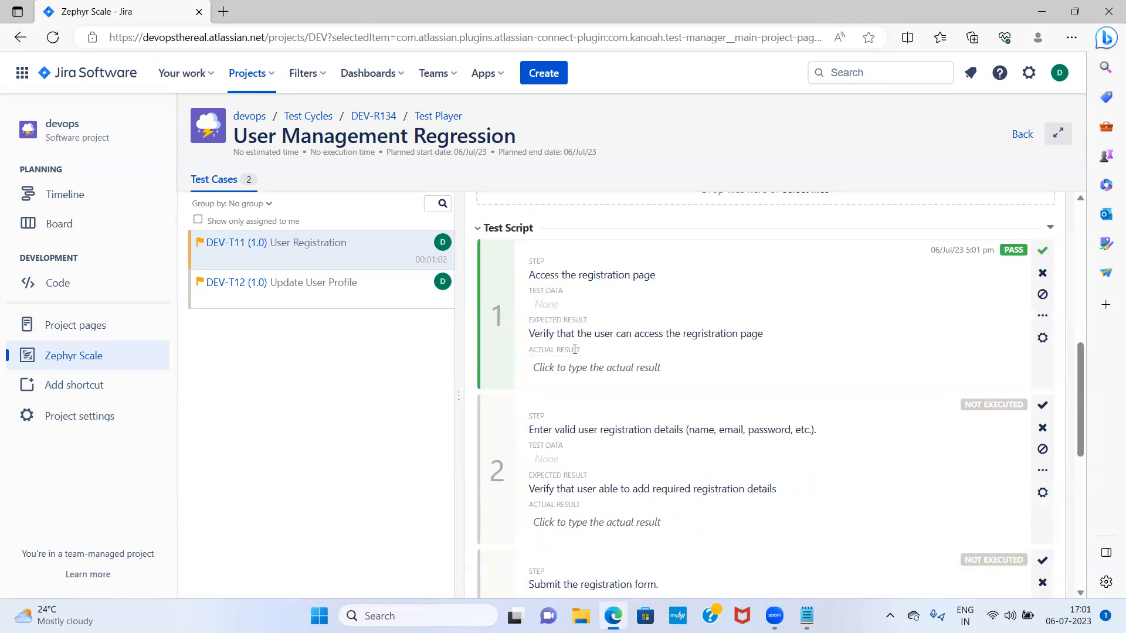
pyautogui.click(579, 370)
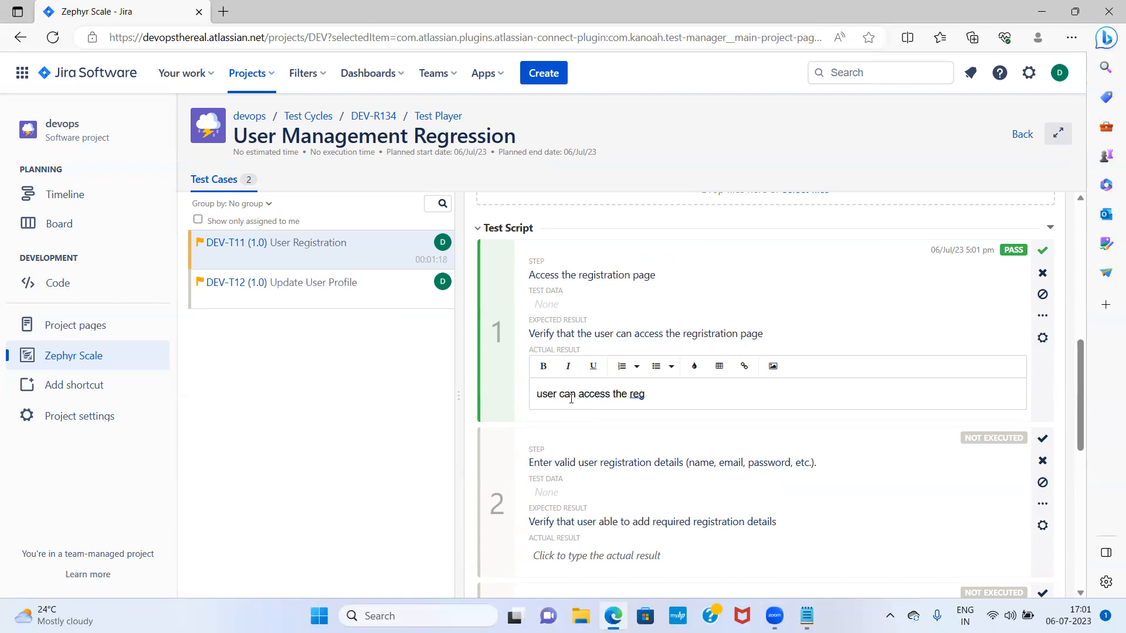
pyautogui.write('age')
pyautogui.scroll(-1, 829, 439)
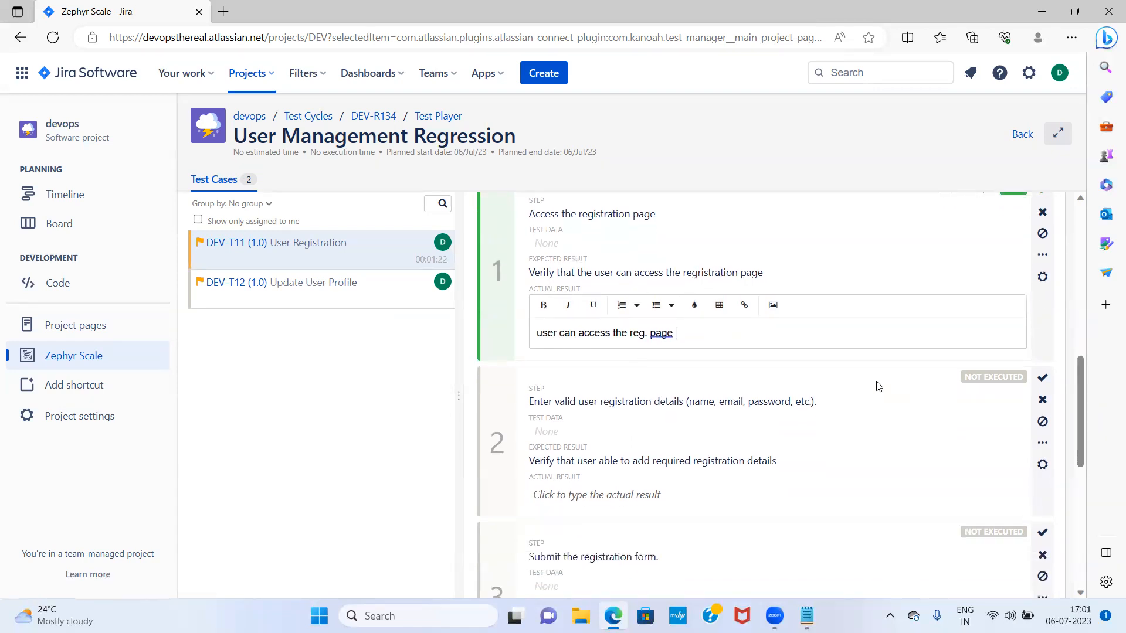
pyautogui.click(875, 408)
# Mark step 2 of DEV-T11 as passed
pyautogui.scroll(-1, 874, 424)
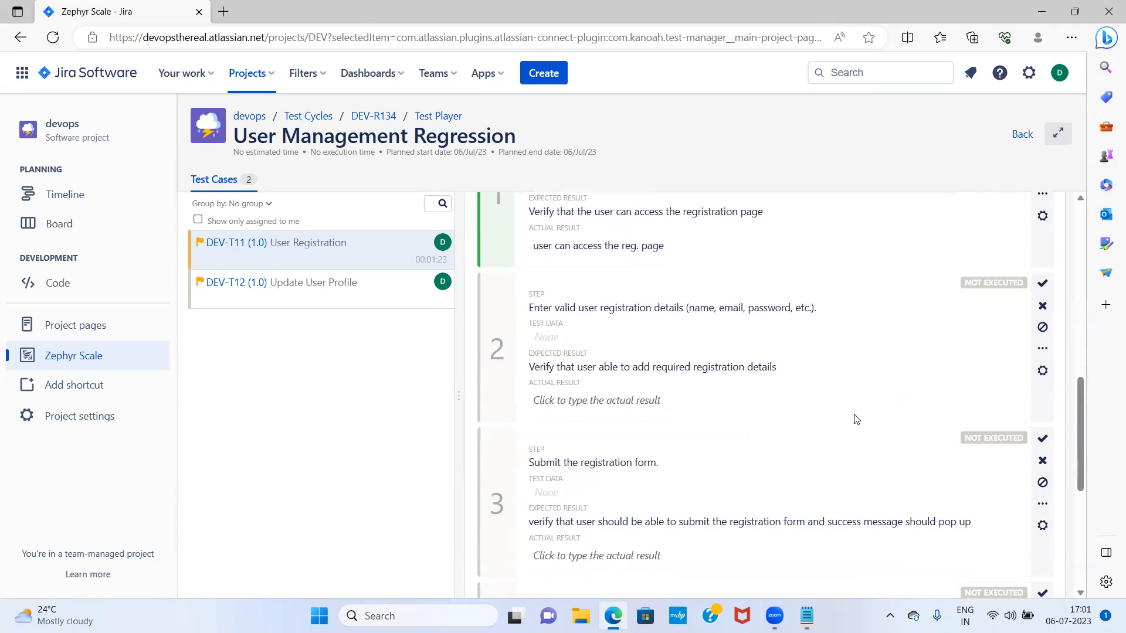
pyautogui.click(1042, 282)
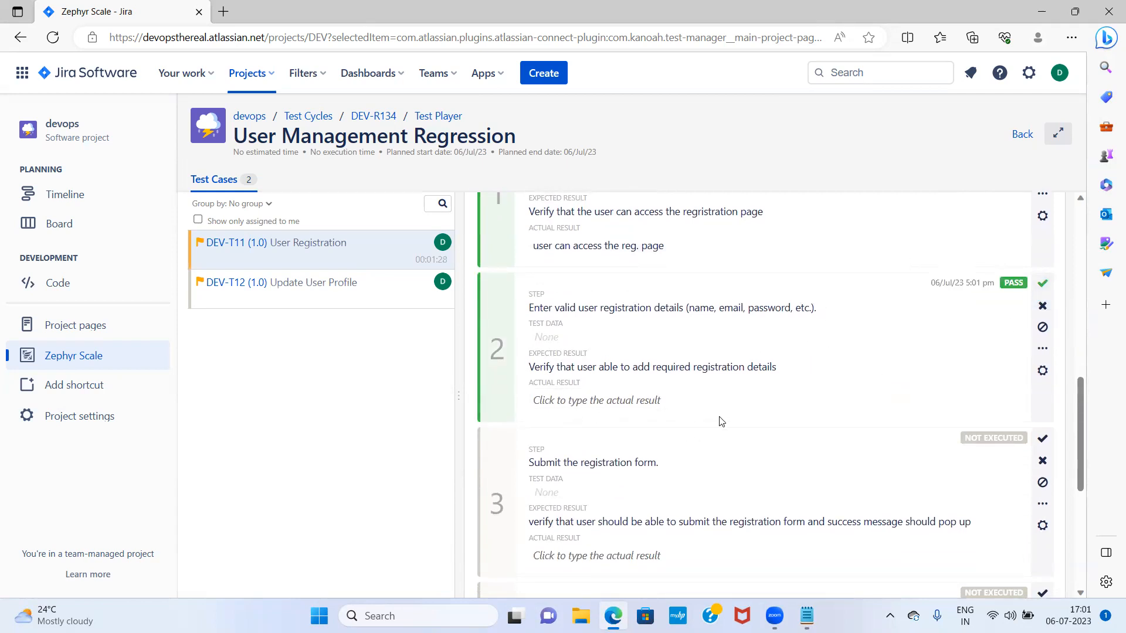
pyautogui.scroll(-1, 811, 420)
pyautogui.scroll(7, 786, 371)
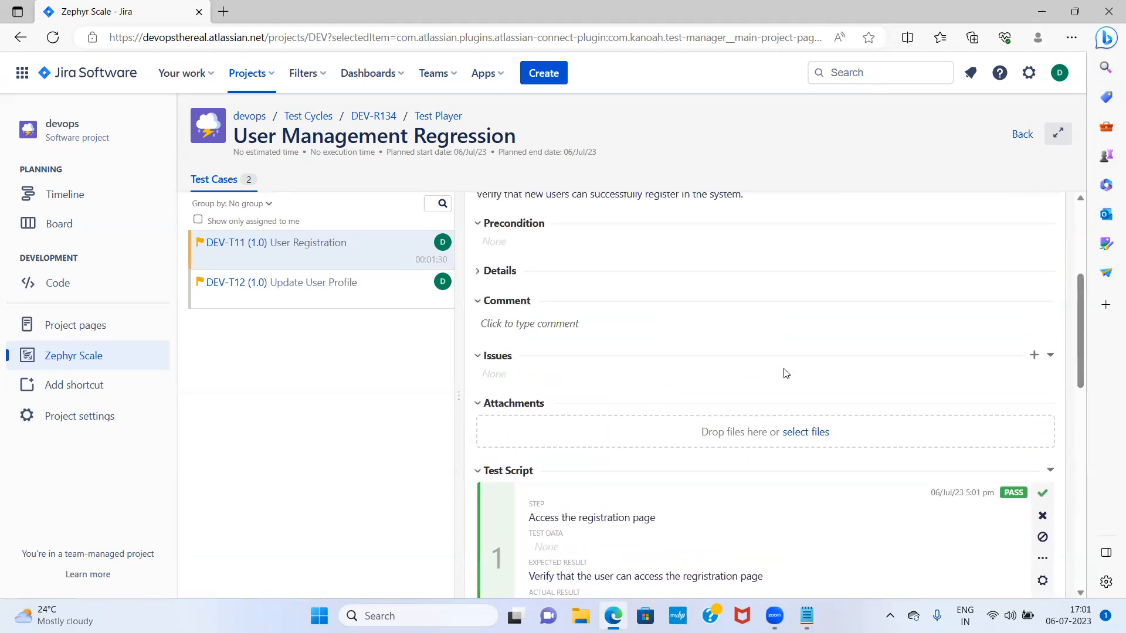
pyautogui.scroll(4, 786, 373)
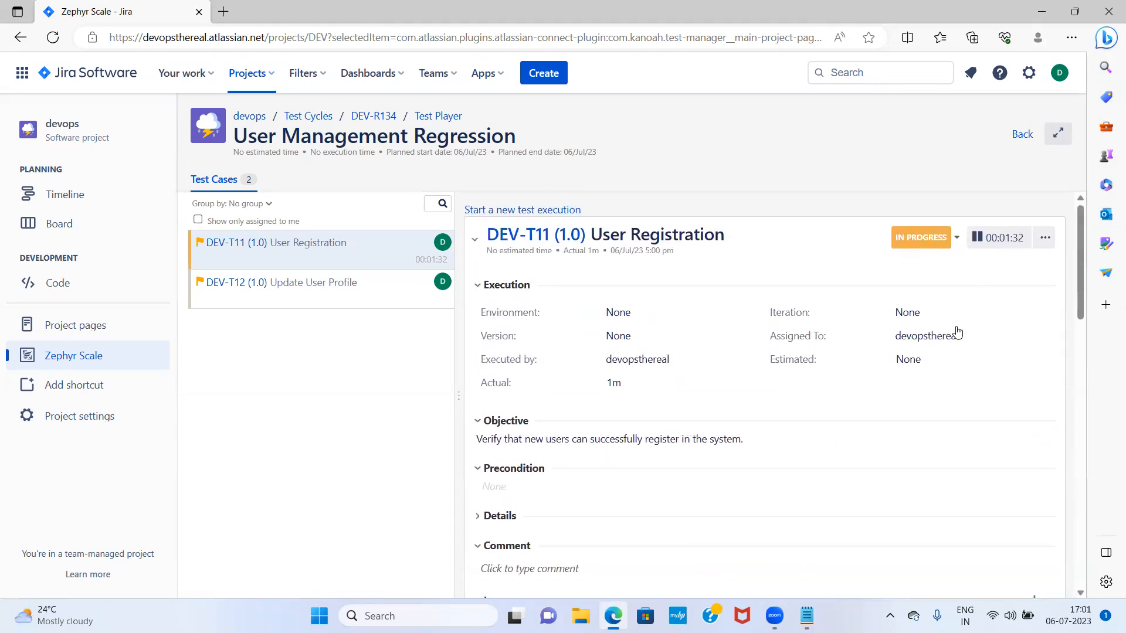
pyautogui.scroll(-5, 957, 331)
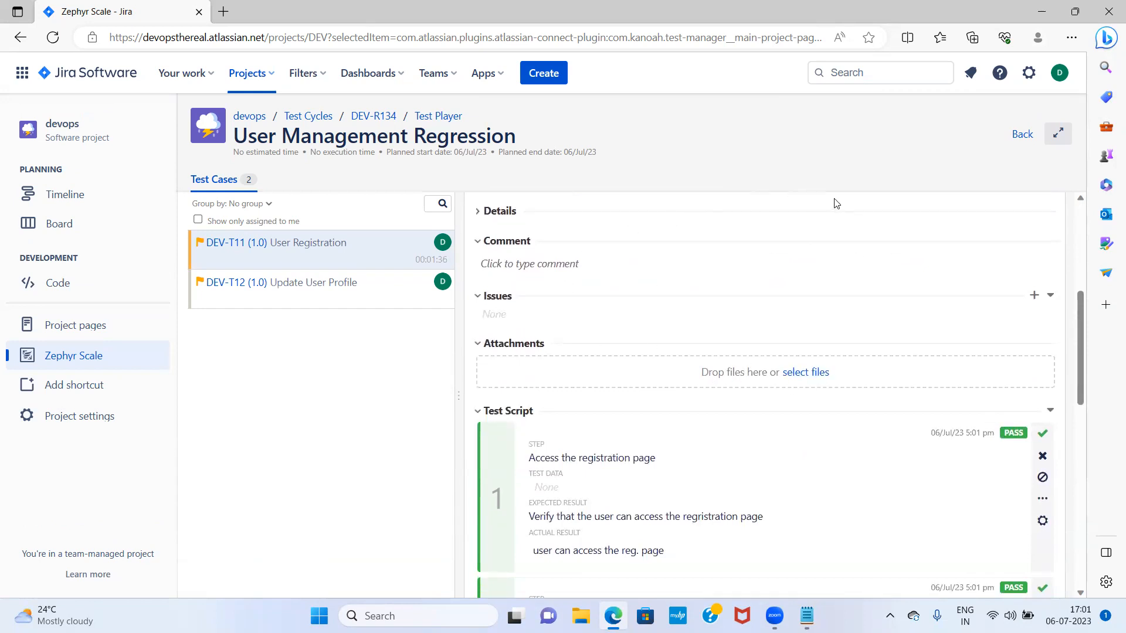
pyautogui.click(818, 381)
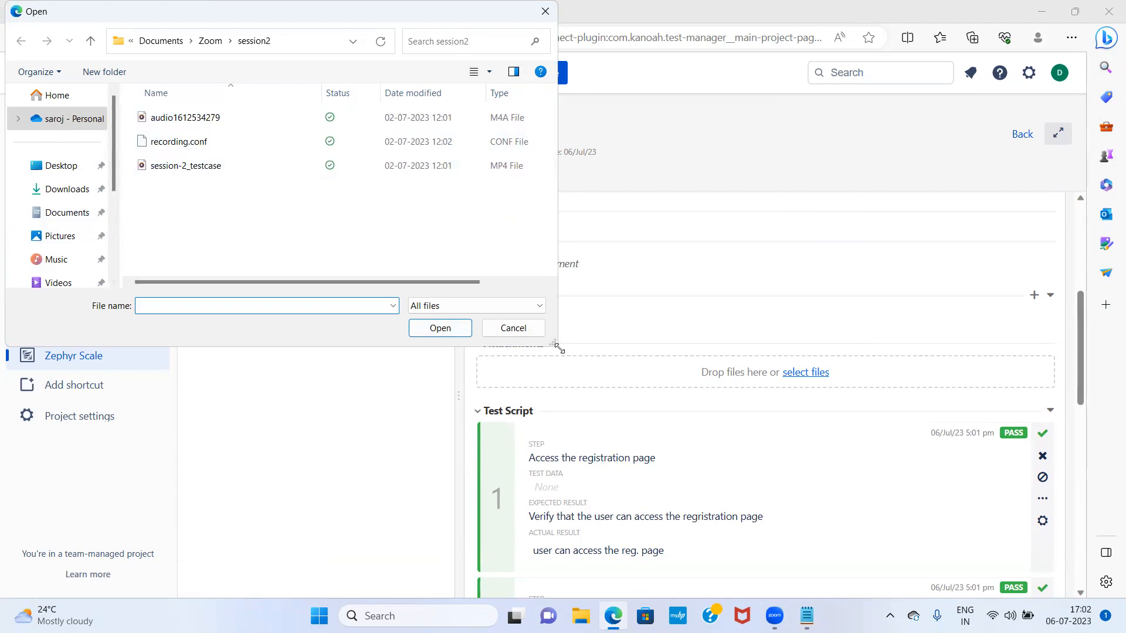
pyautogui.click(68, 215)
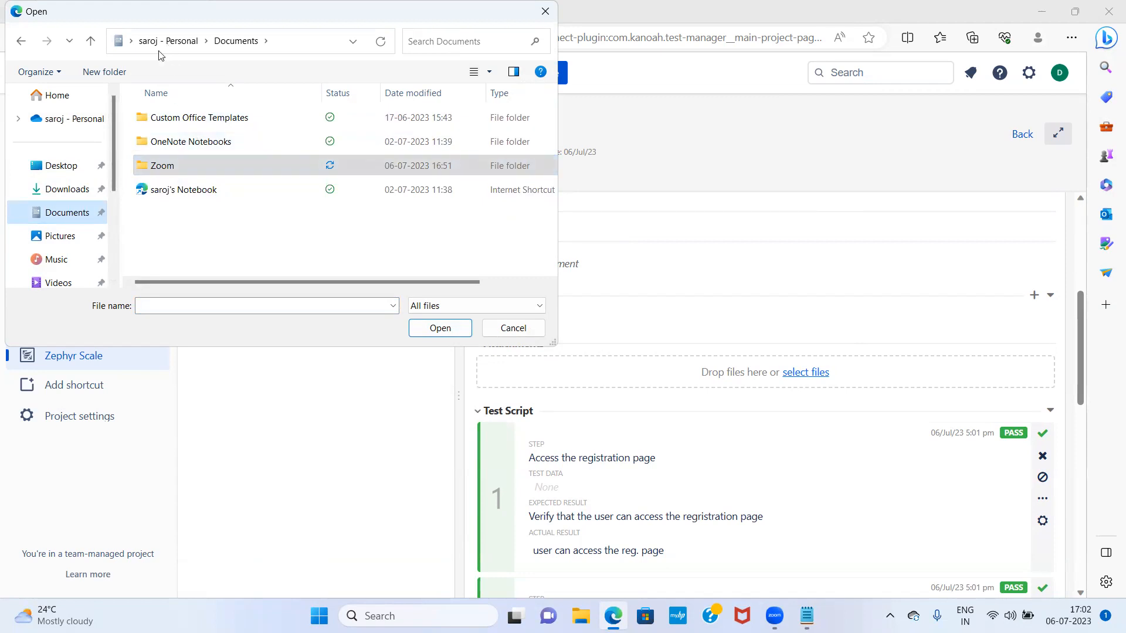
pyautogui.click(67, 169)
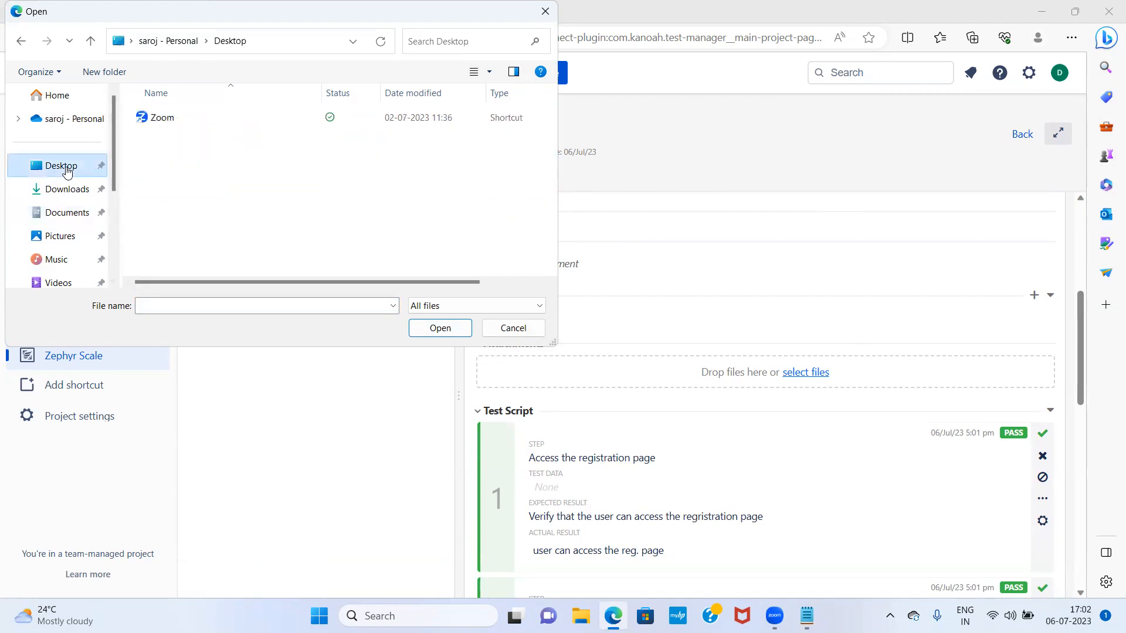
pyautogui.click(514, 329)
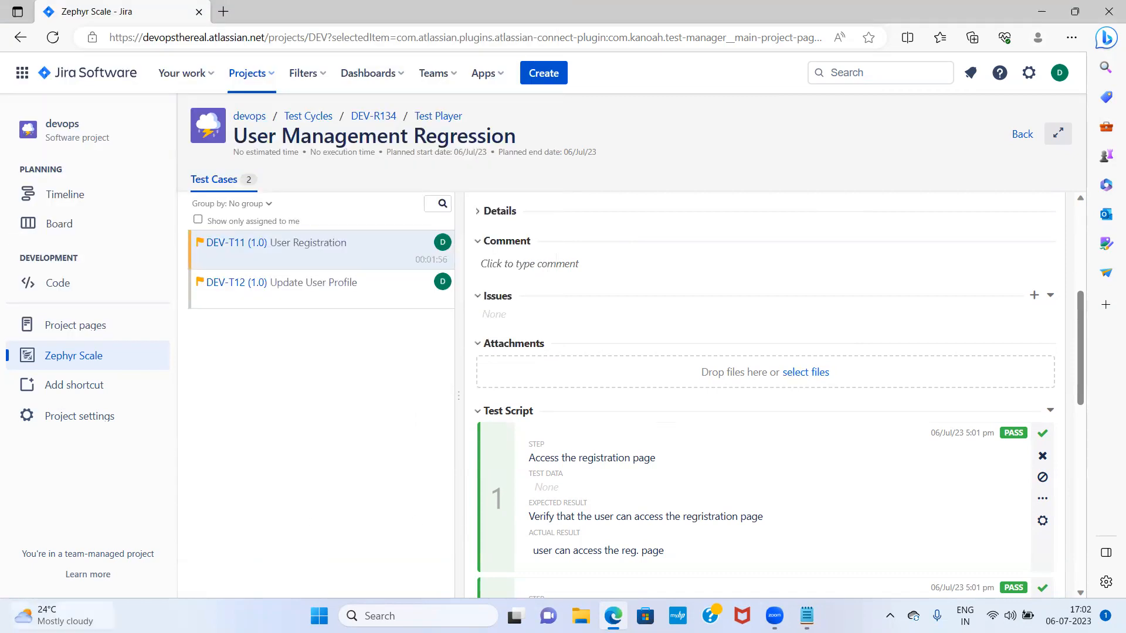
# Launch Snipping Tool via 'snip' and capture the whole Jira test player page
pyautogui.click(375, 616)
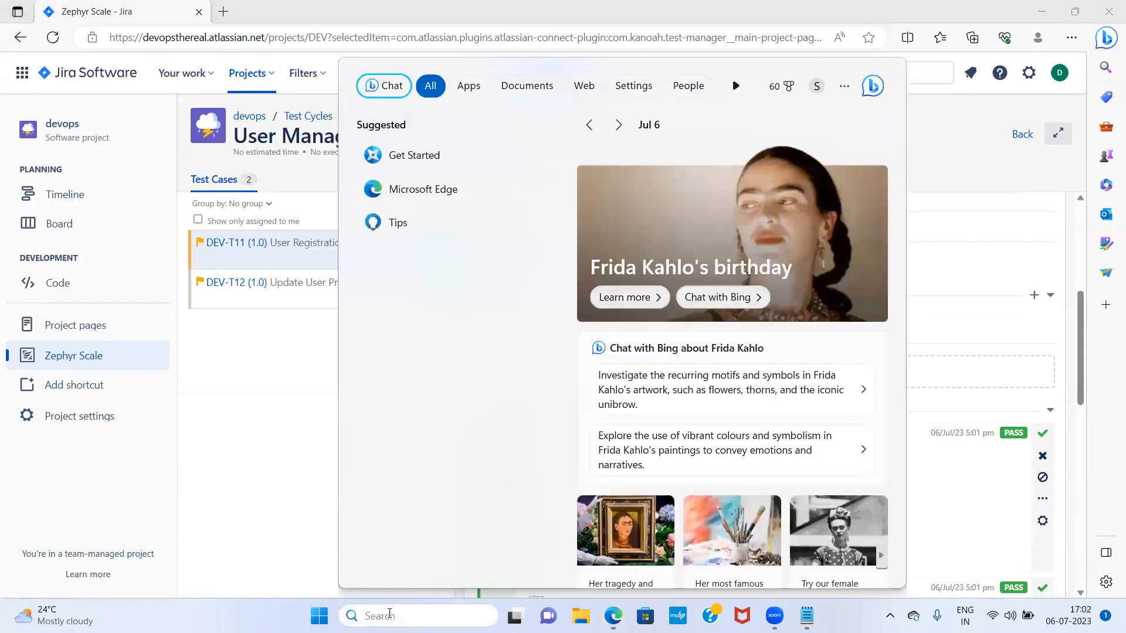
pyautogui.write('snip')
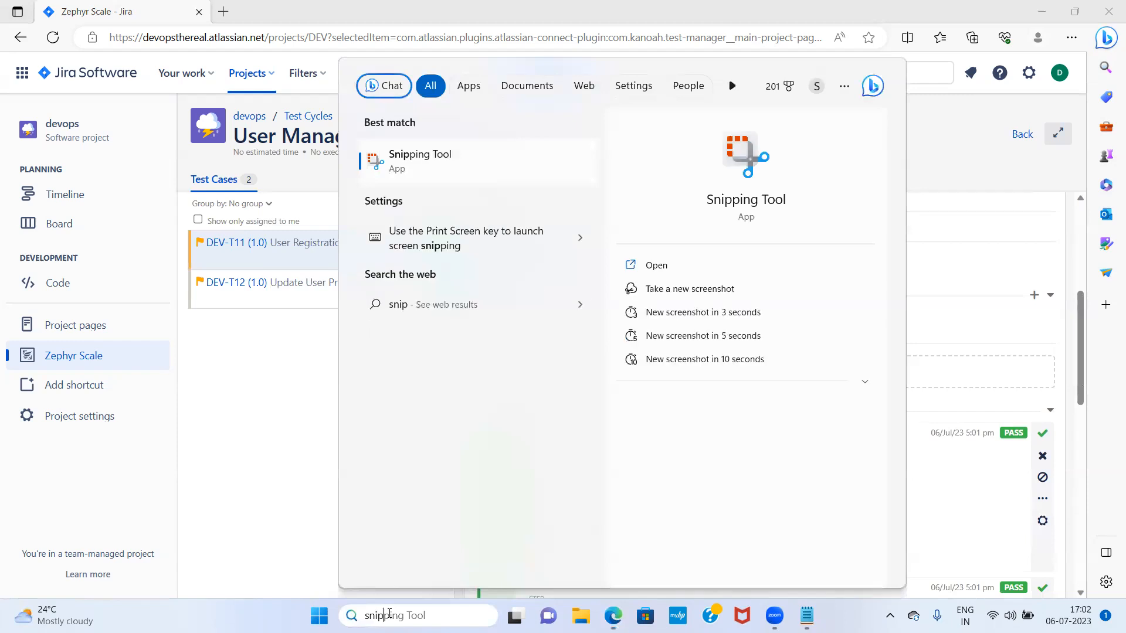
pyautogui.click(422, 166)
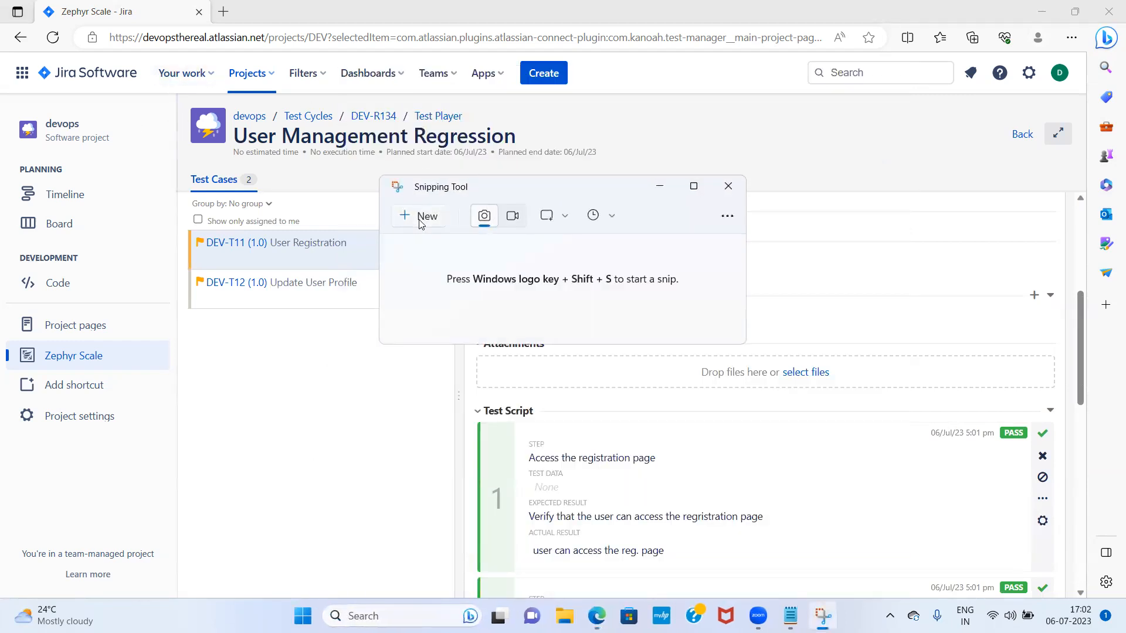
pyautogui.click(420, 222)
pyautogui.moveTo(154, 65); pyautogui.dragTo(1041, 582)
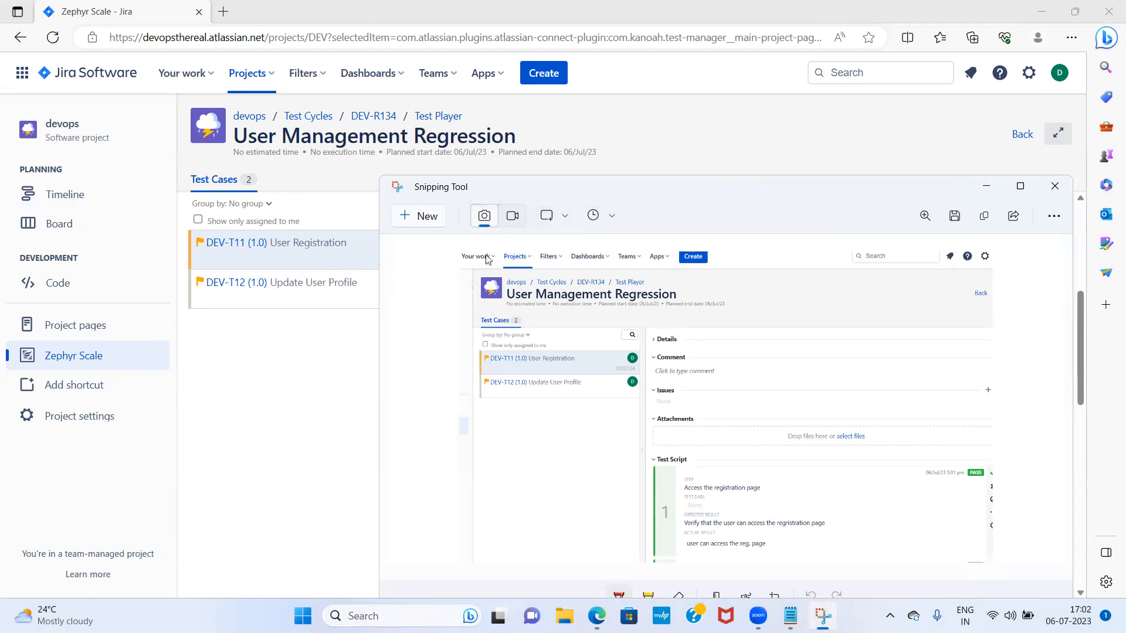
# Save the capture as 'evidence' PNG on the Desktop and close Snipping Tool
pyautogui.click(1018, 186)
pyautogui.click(1008, 36)
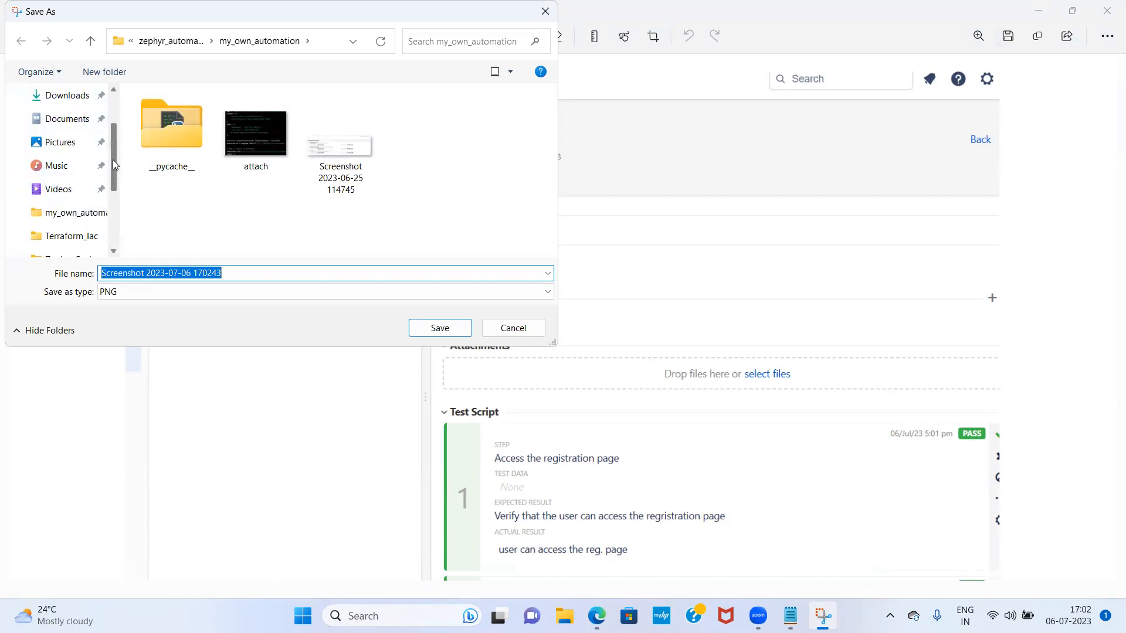
pyautogui.moveTo(112, 159); pyautogui.dragTo(113, 124)
pyautogui.click(61, 165)
pyautogui.tripleClick(258, 271)
pyautogui.write('evidence')
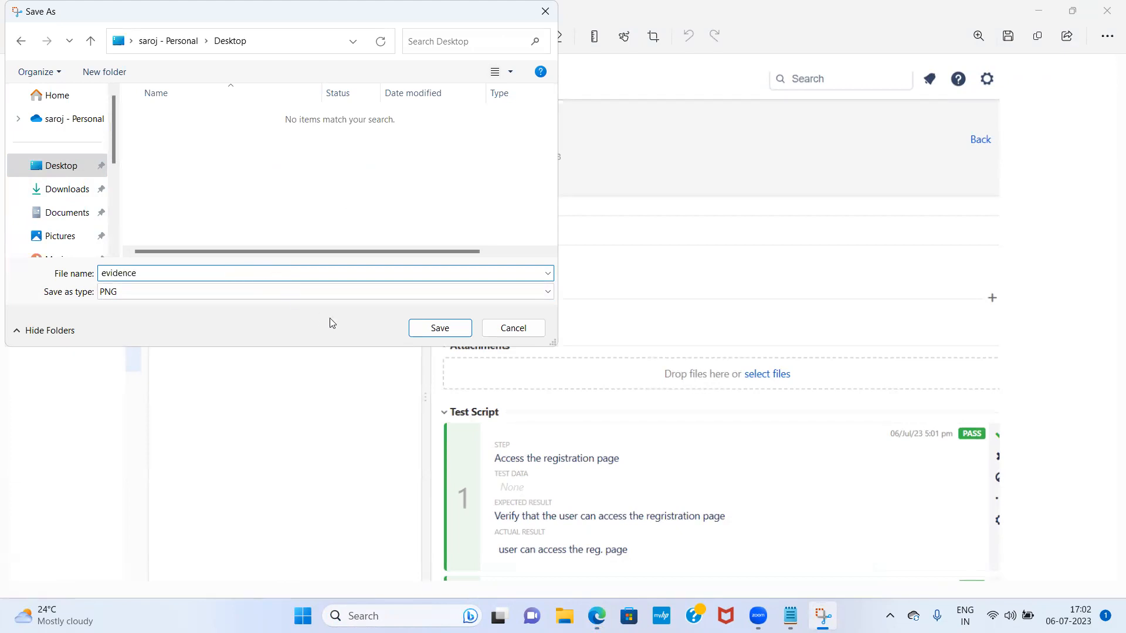
pyautogui.click(439, 328)
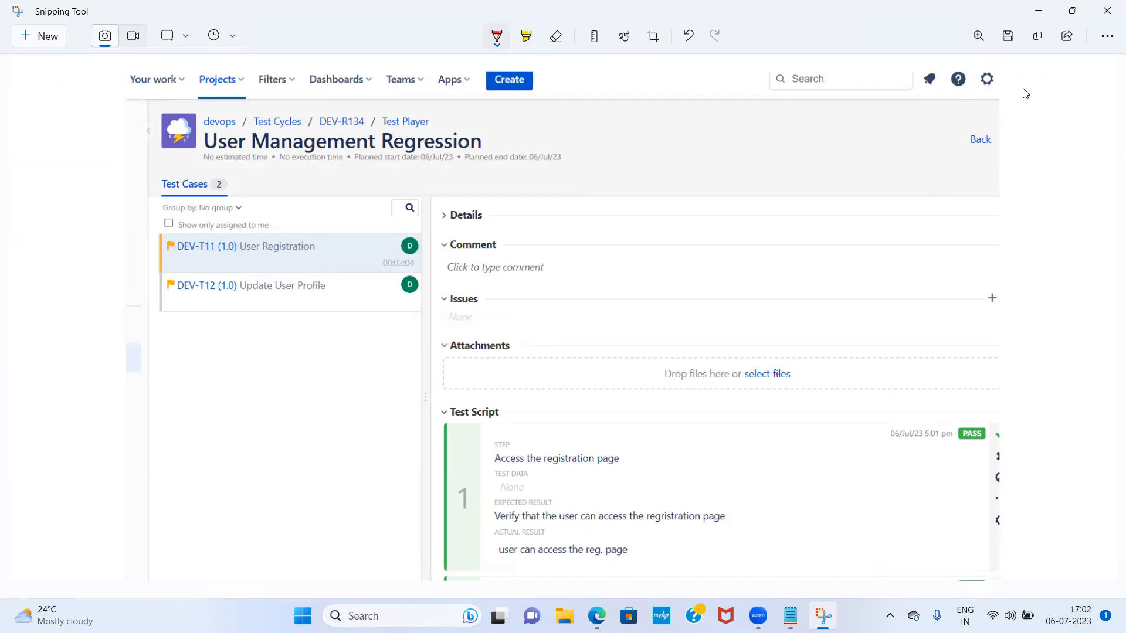
pyautogui.click(1106, 10)
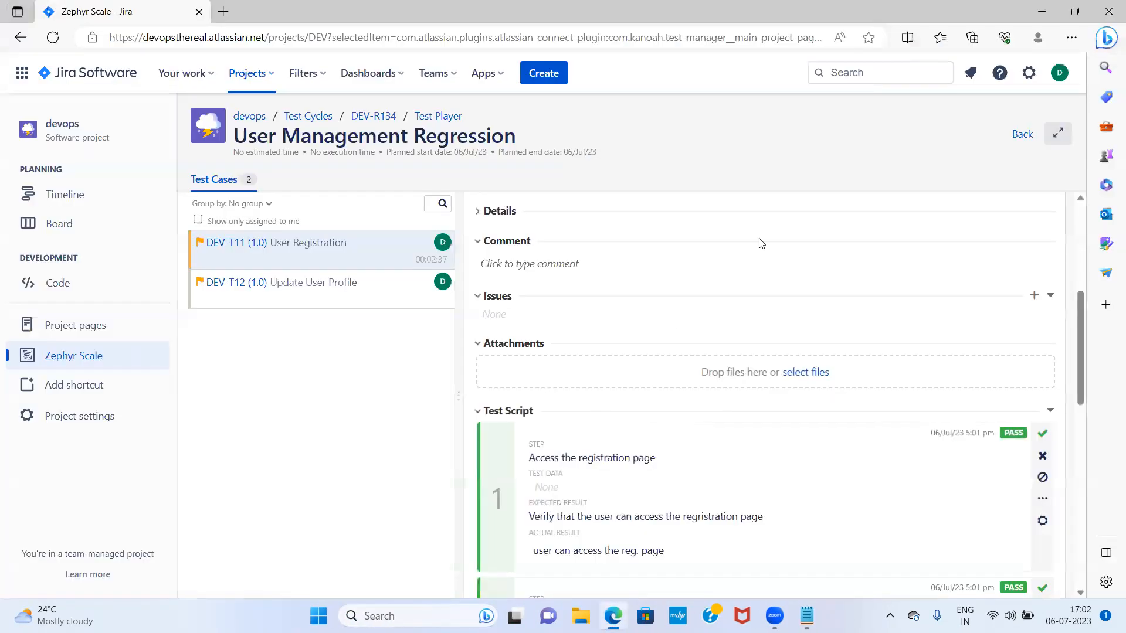
# Attach the Desktop 'evidence' image to the DEV-T11 execution
pyautogui.click(807, 373)
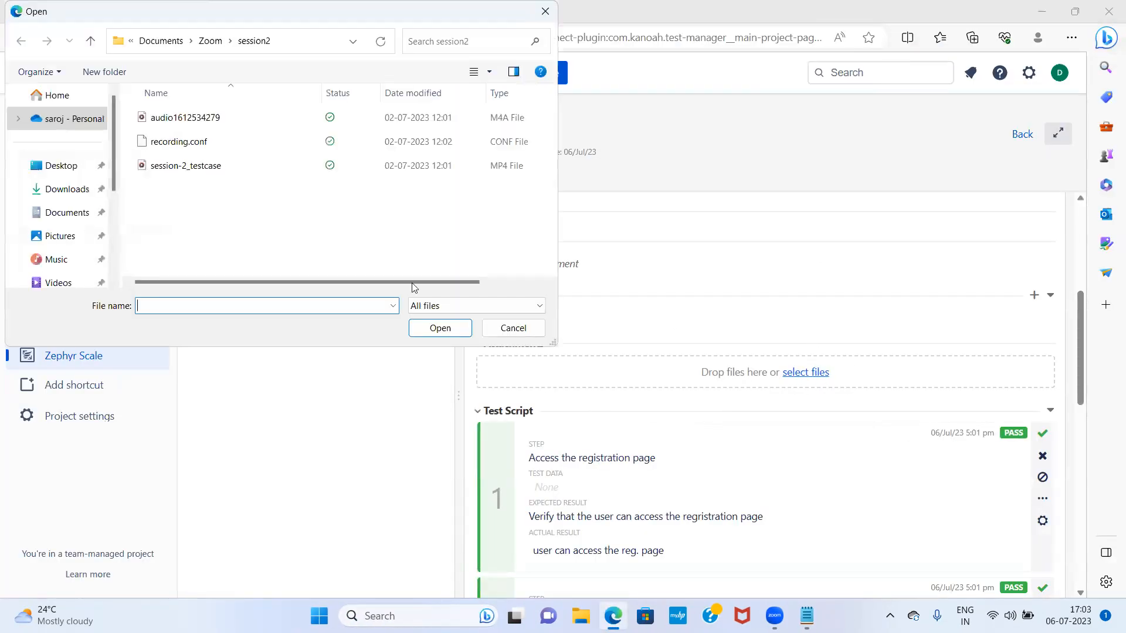
pyautogui.click(67, 169)
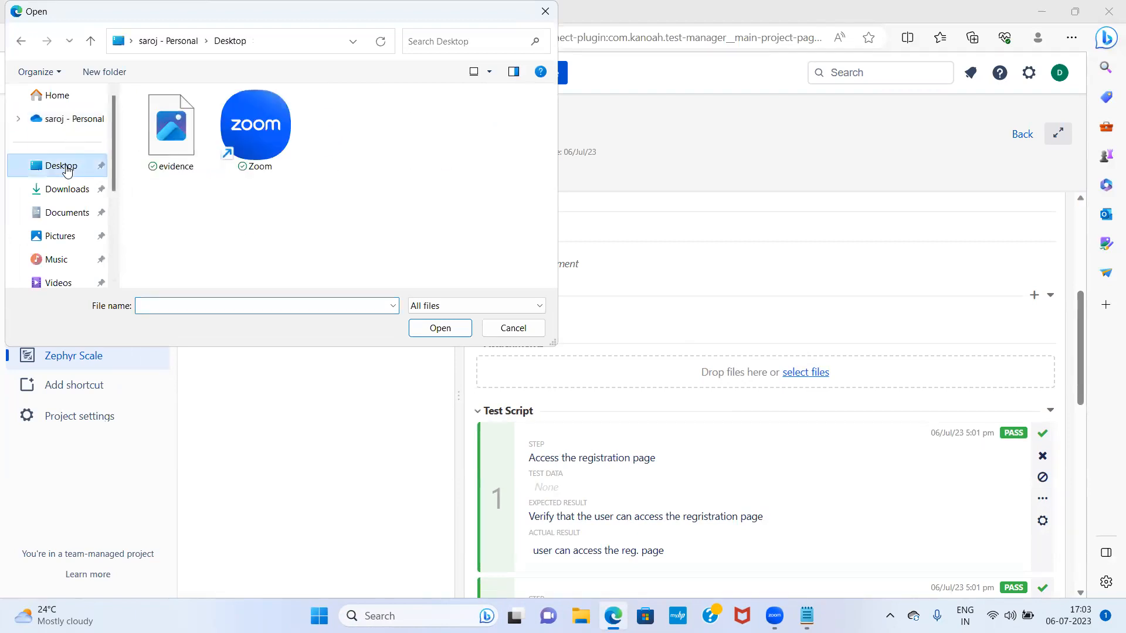
pyautogui.click(159, 140)
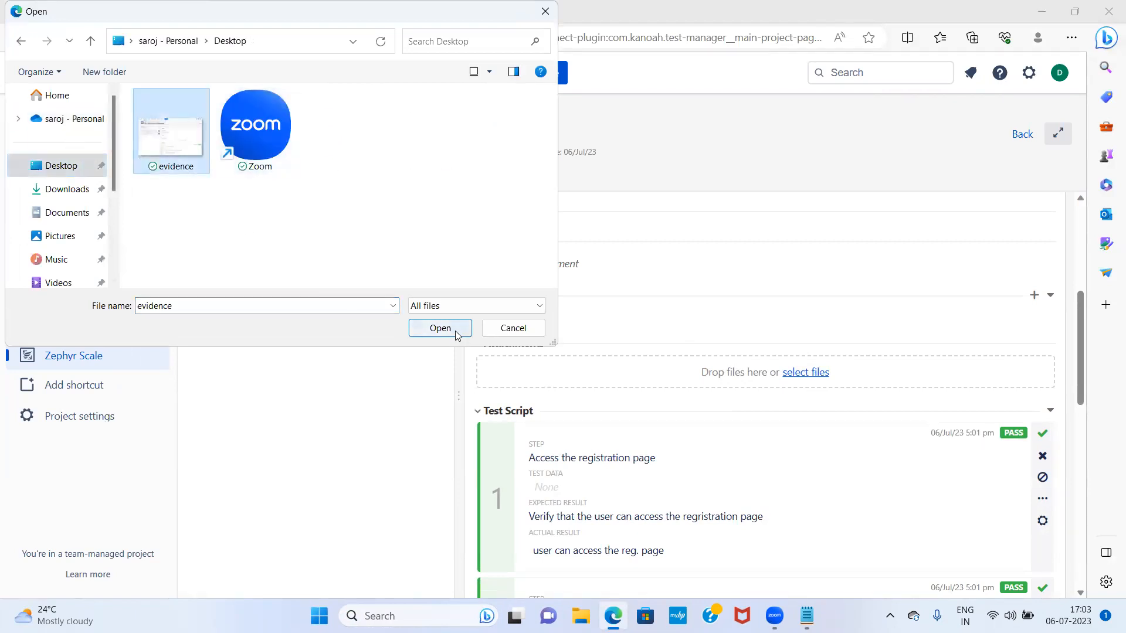
pyautogui.click(441, 328)
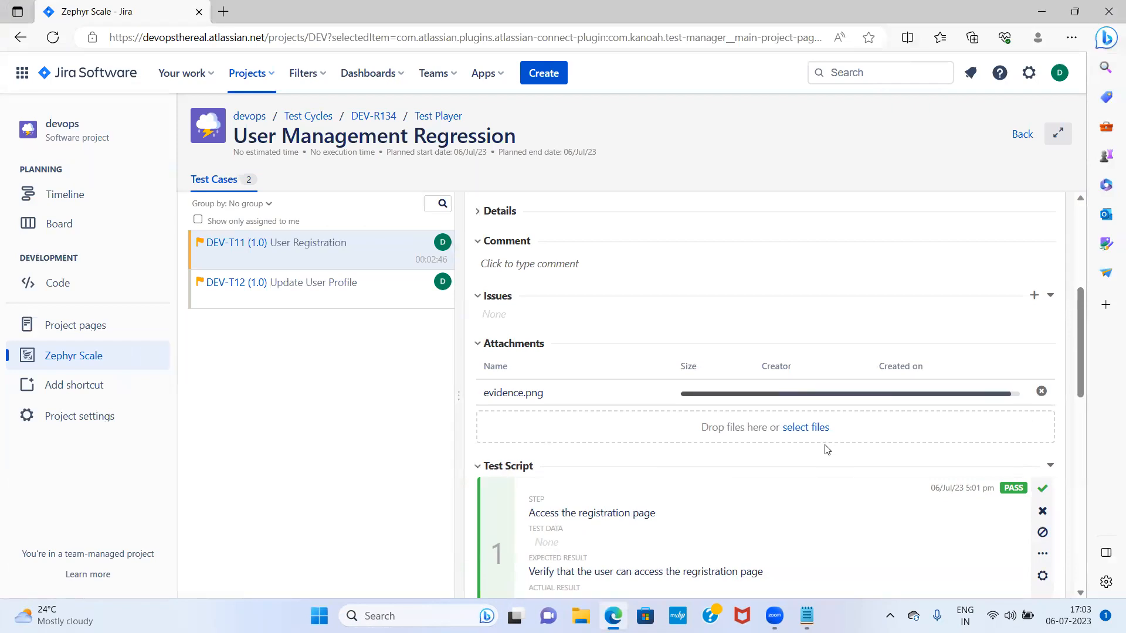
# Mark steps 3 and 4 of DEV-T11 User Registration as passed
pyautogui.scroll(-1, 818, 422)
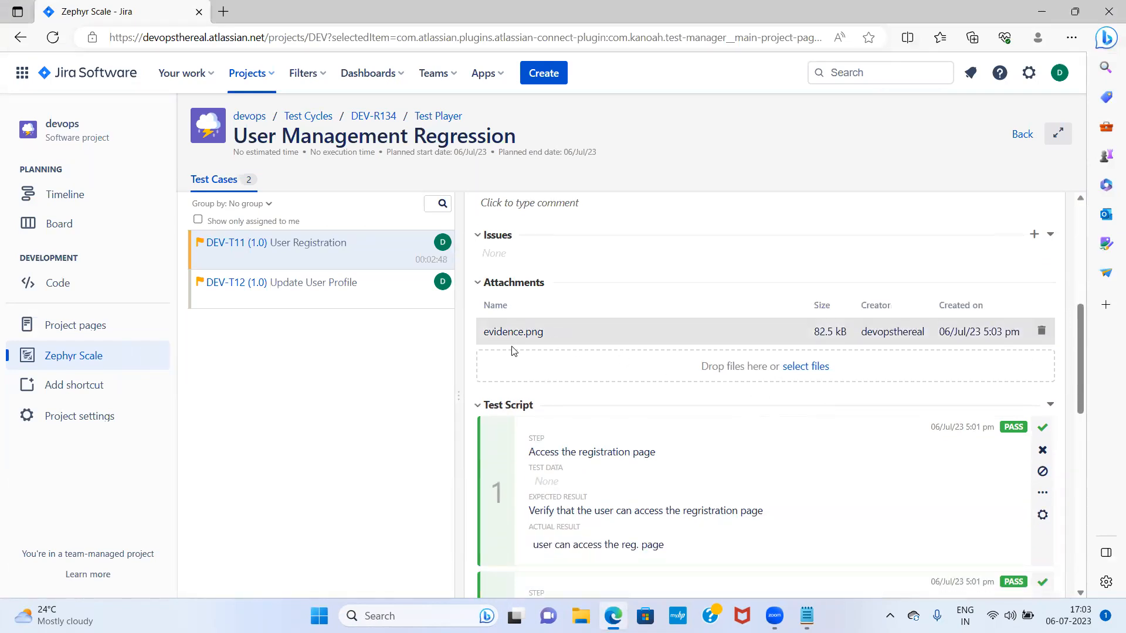
pyautogui.scroll(-5, 725, 372)
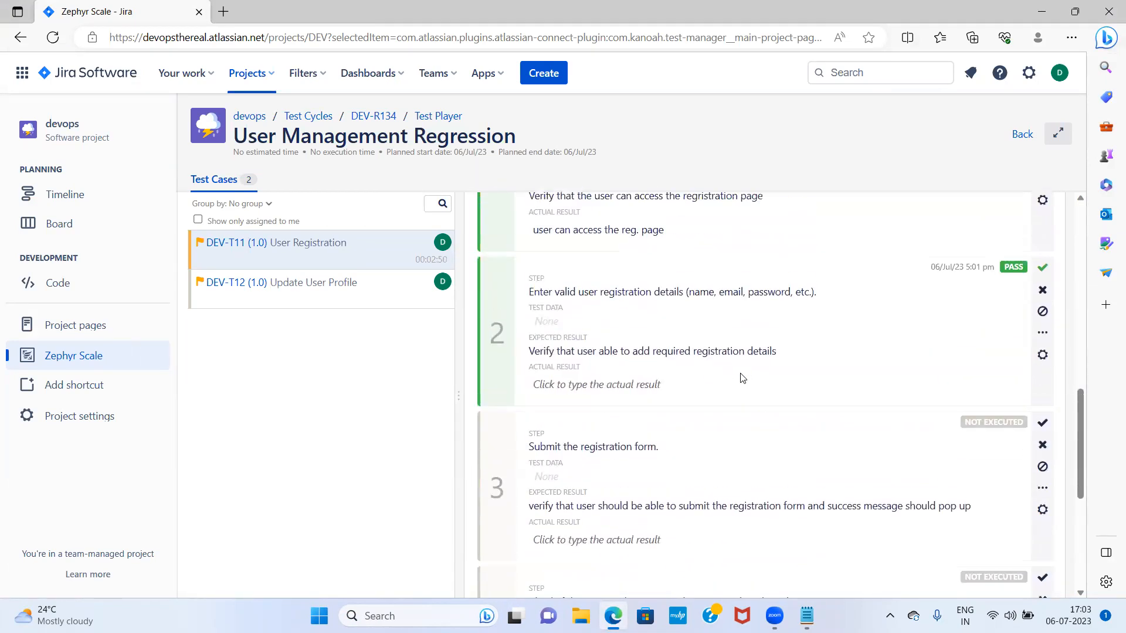
pyautogui.scroll(10, 742, 378)
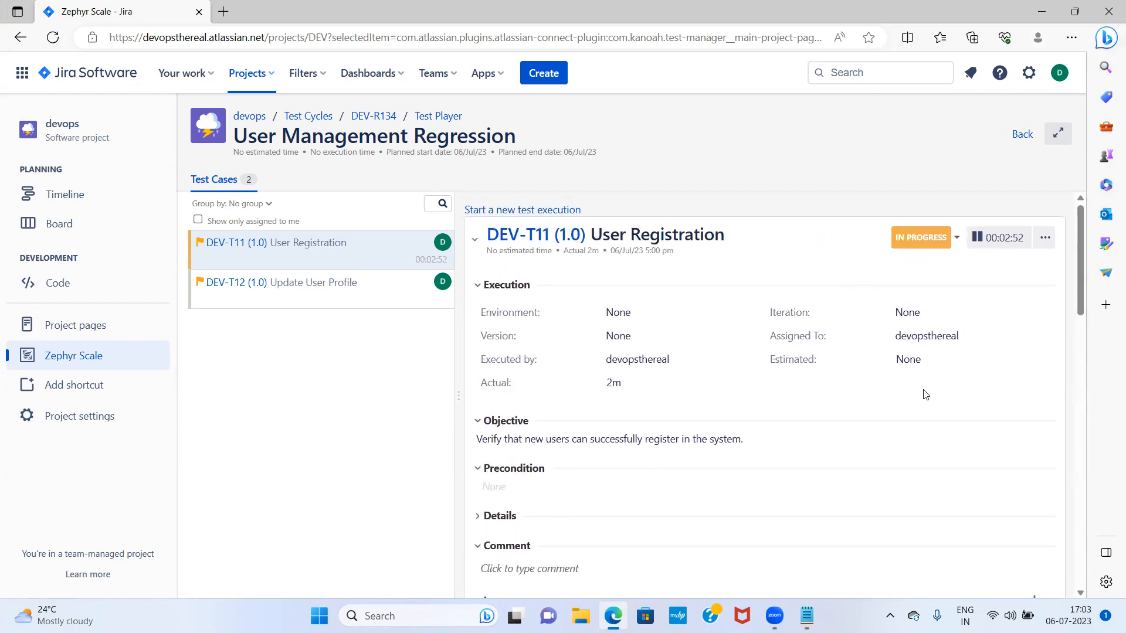
pyautogui.scroll(-12, 925, 394)
pyautogui.click(1044, 252)
pyautogui.scroll(-2, 827, 391)
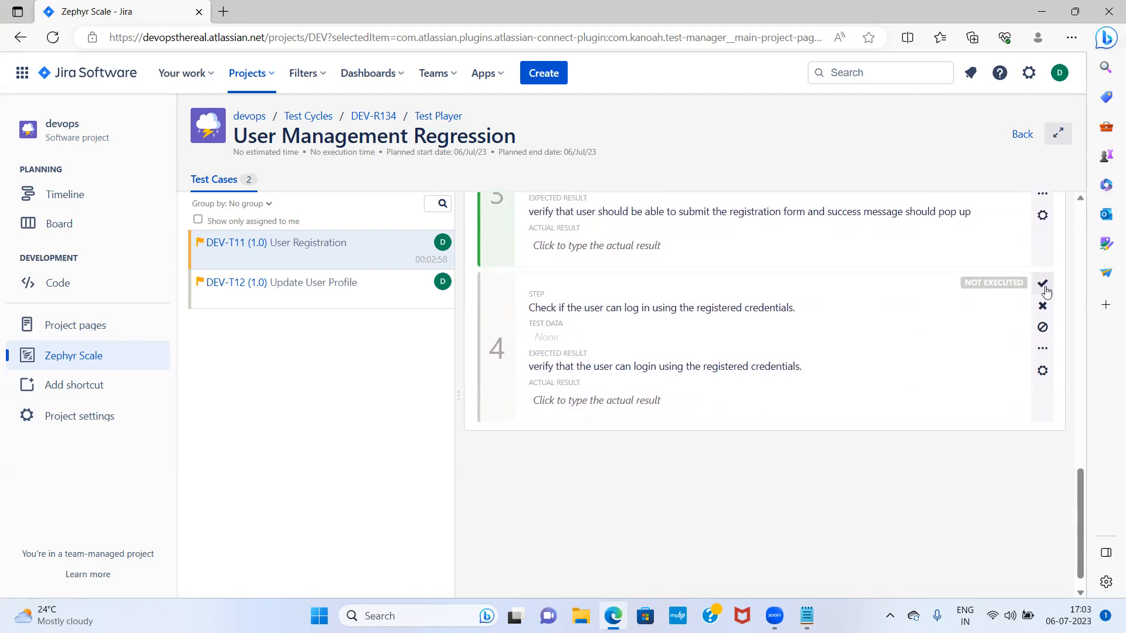
pyautogui.click(1043, 284)
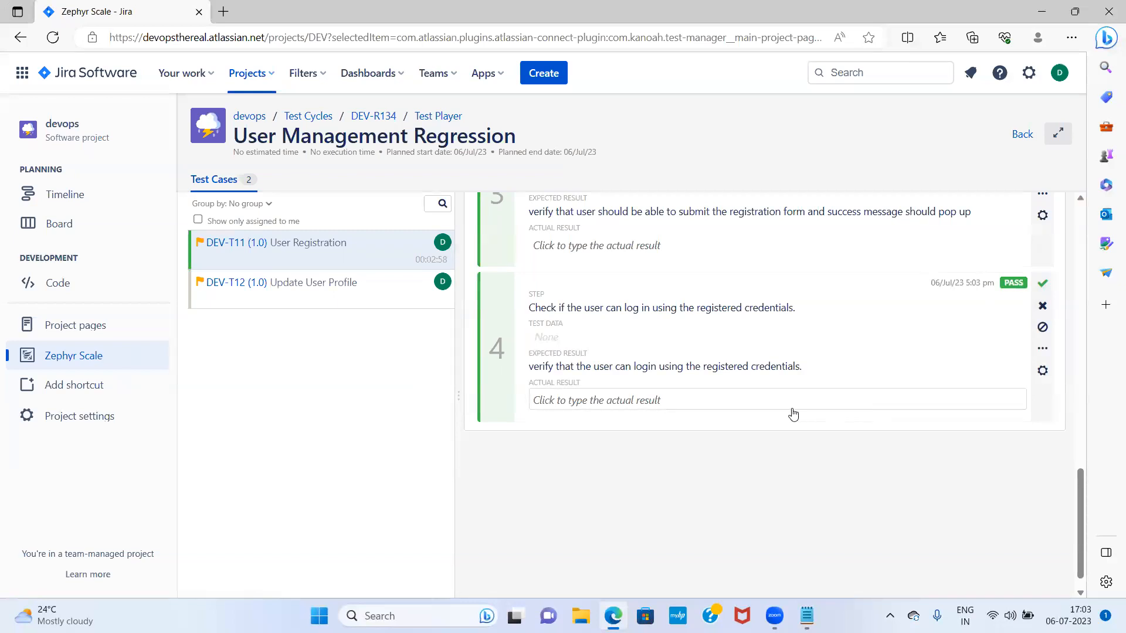
pyautogui.scroll(15, 792, 414)
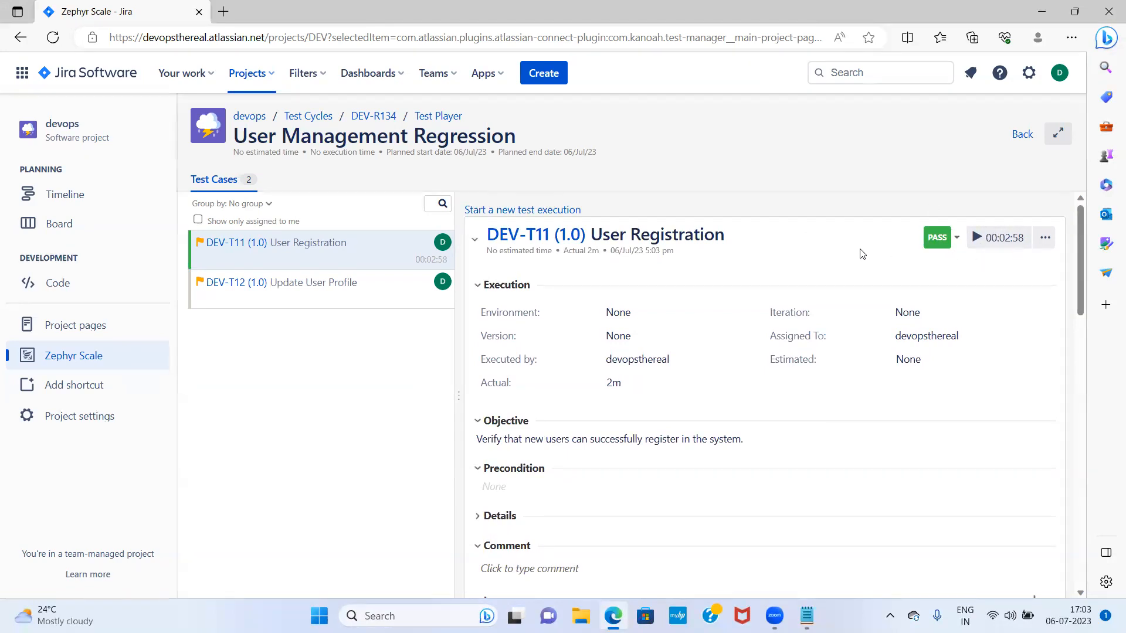
pyautogui.scroll(-15, 860, 255)
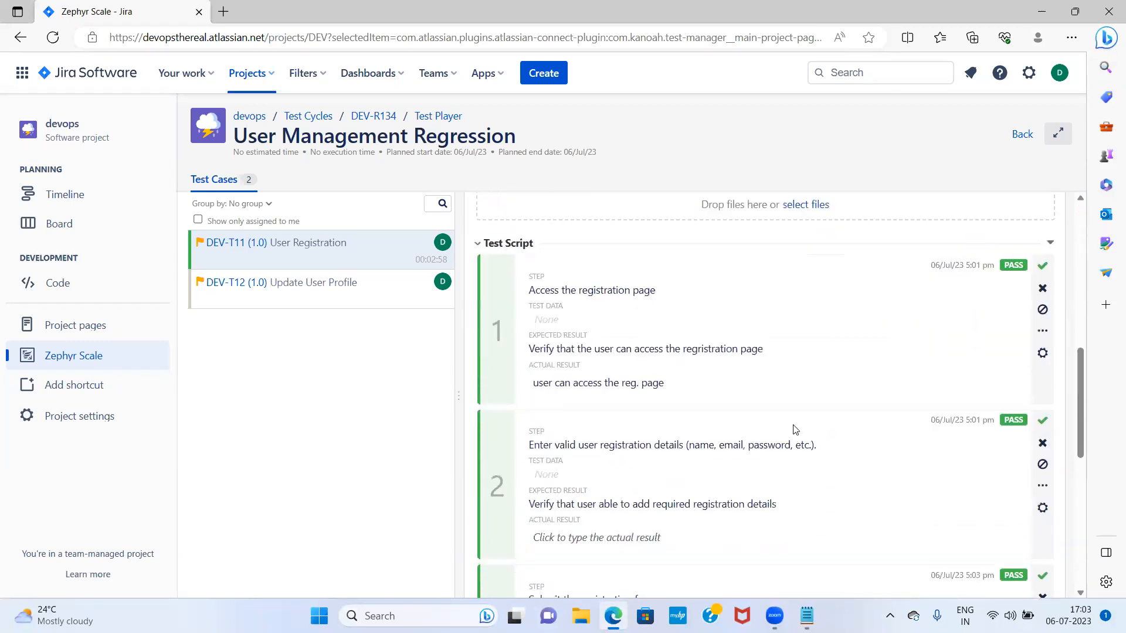
pyautogui.scroll(-3, 795, 426)
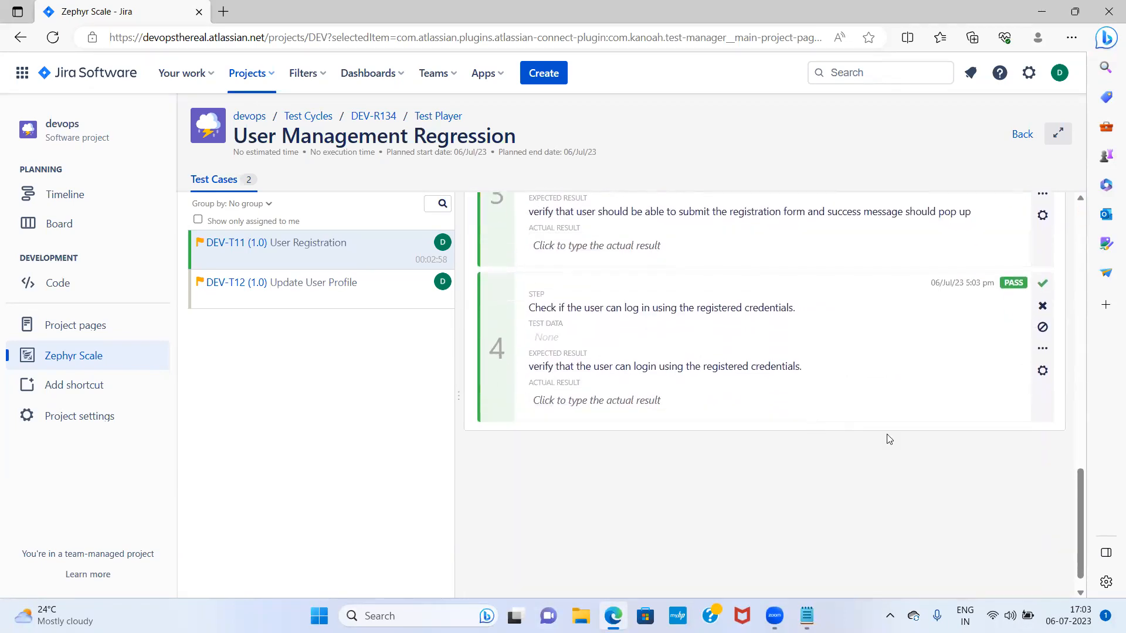
# Open DEV-T12 Update User Profile, set it In Progress, and pass steps 1 and 2
pyautogui.click(305, 289)
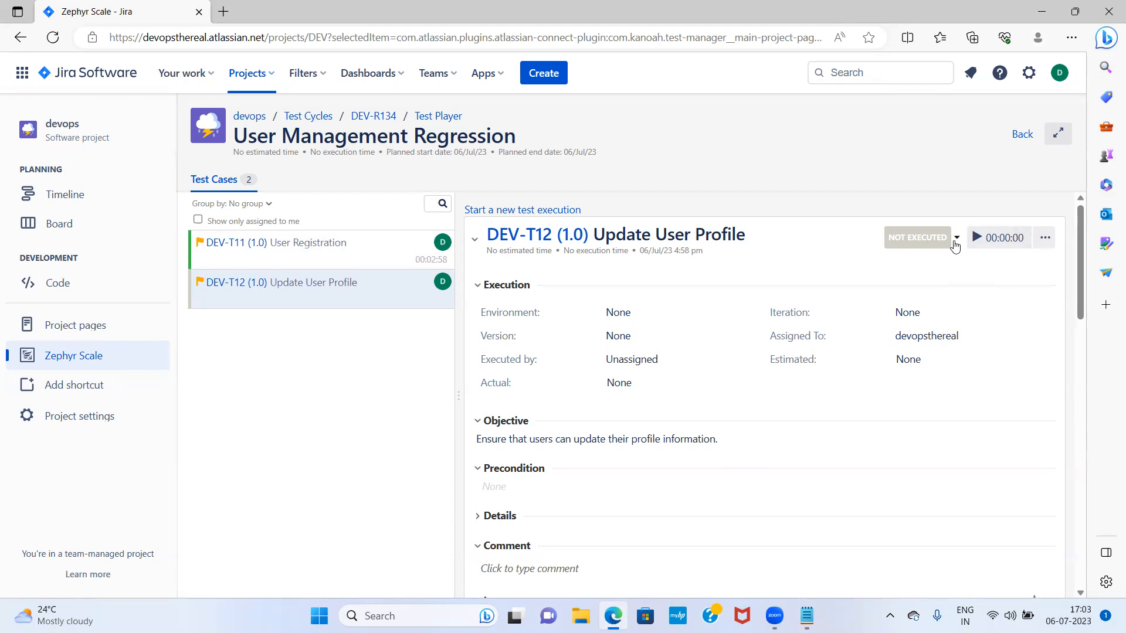
pyautogui.click(954, 243)
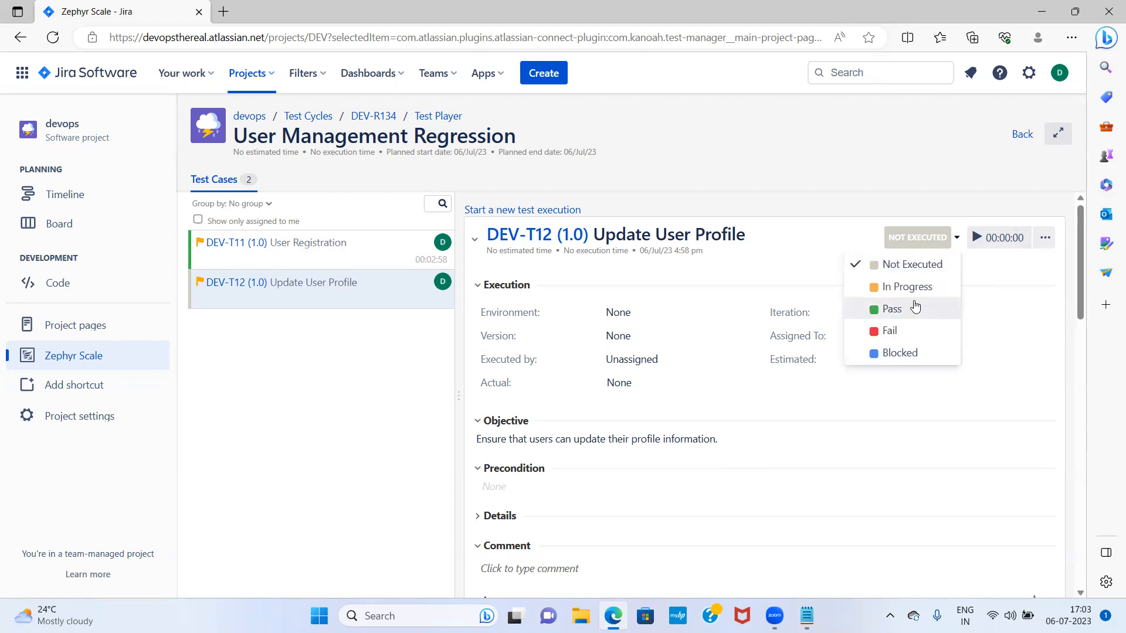
pyautogui.click(929, 293)
pyautogui.scroll(-5, 991, 418)
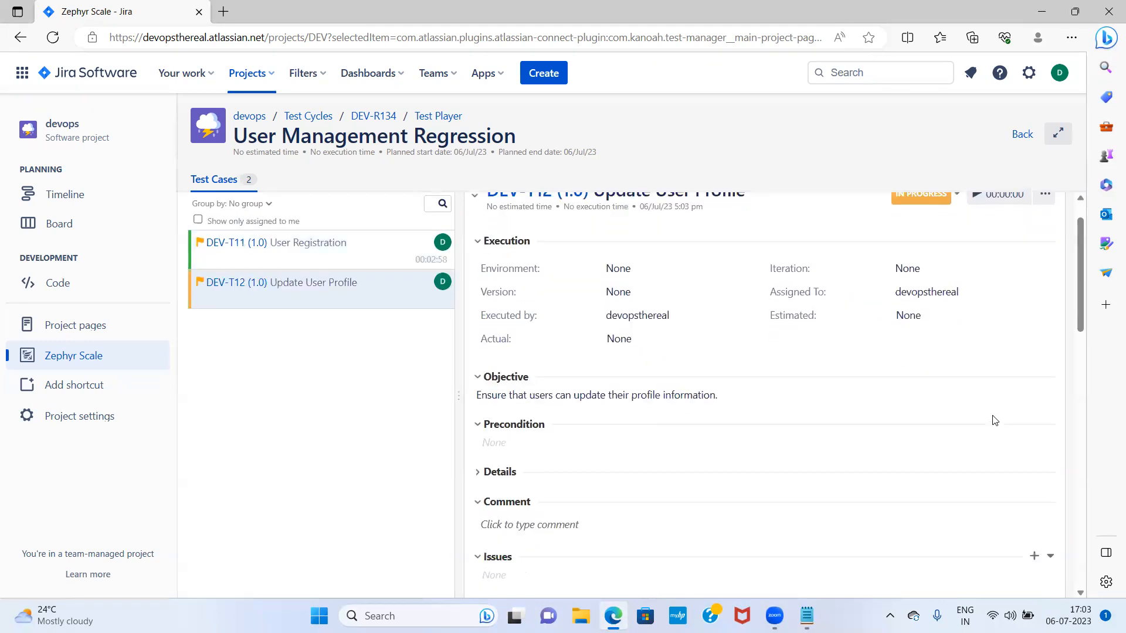
pyautogui.scroll(-2, 991, 417)
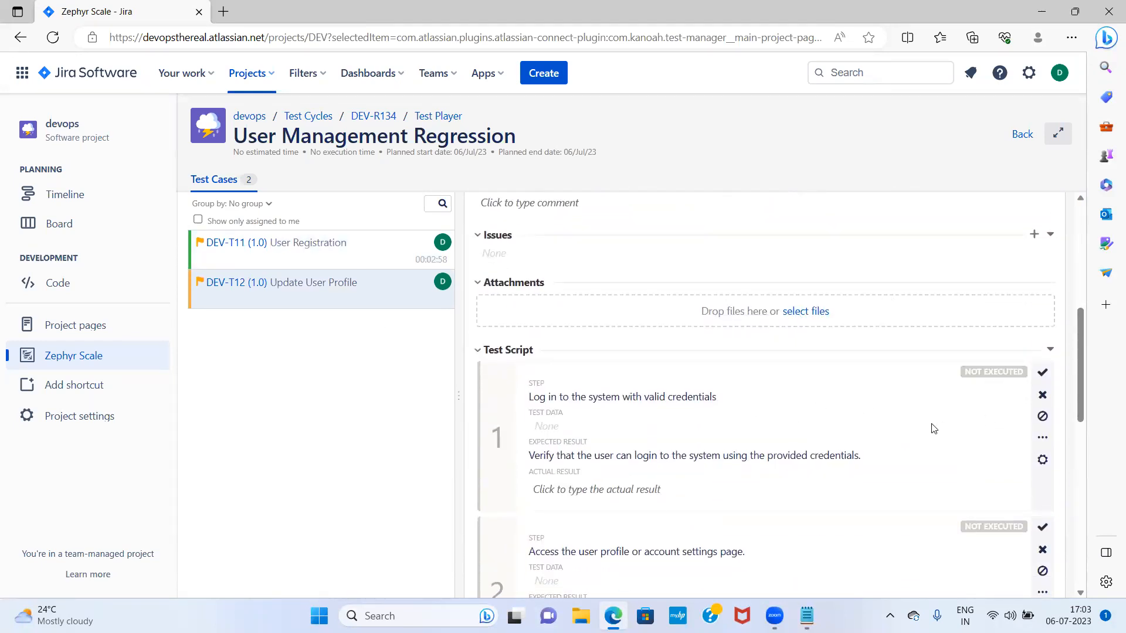
pyautogui.scroll(-1, 985, 399)
pyautogui.click(1042, 312)
pyautogui.scroll(-1, 762, 423)
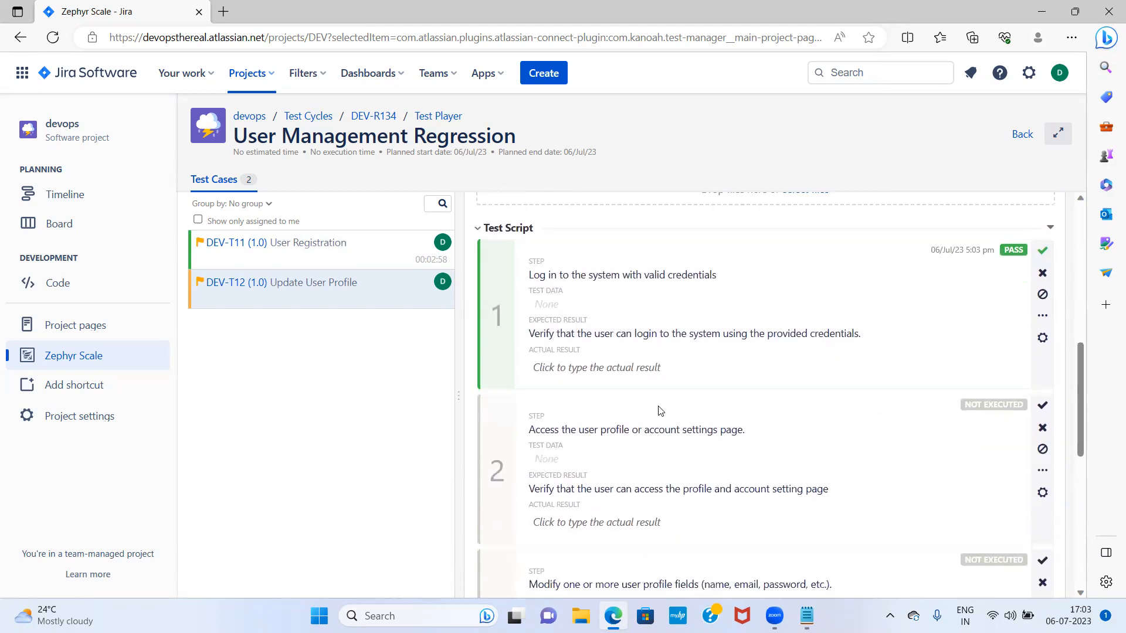
pyautogui.click(1042, 405)
# Mark steps 3 and 4 of DEV-T12 as failed
pyautogui.scroll(-4, 821, 442)
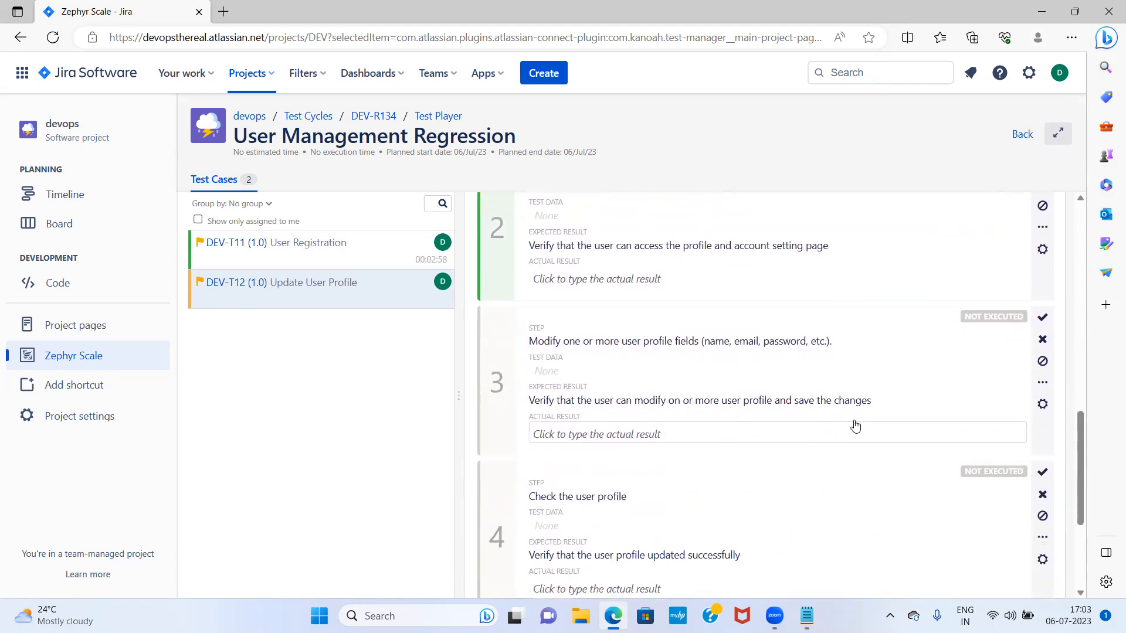
pyautogui.click(1041, 340)
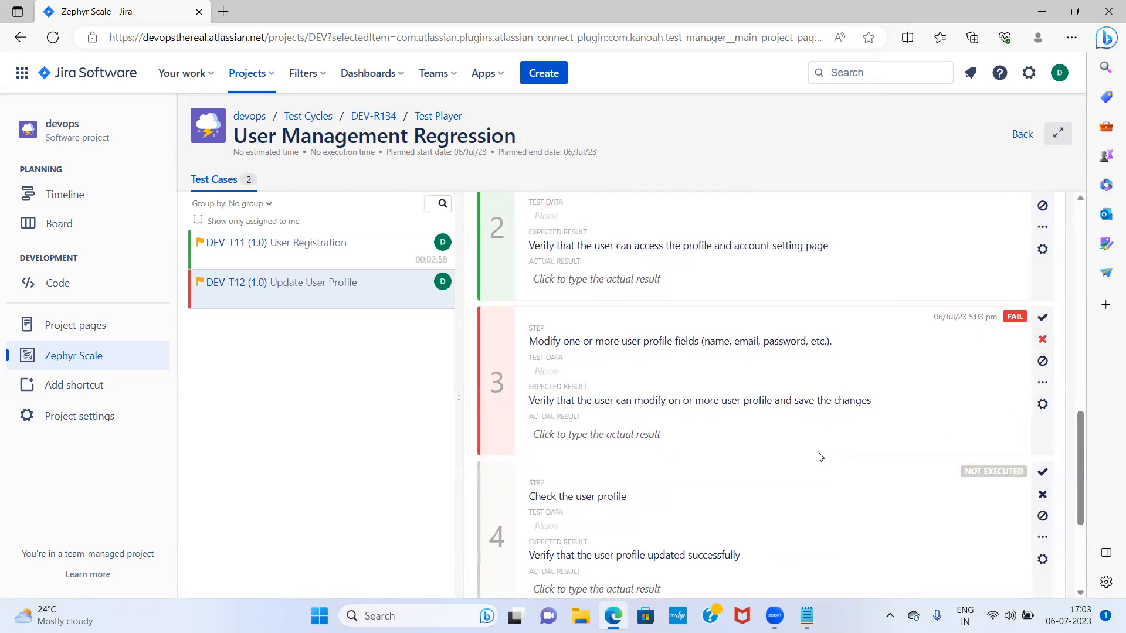
pyautogui.scroll(-3, 820, 457)
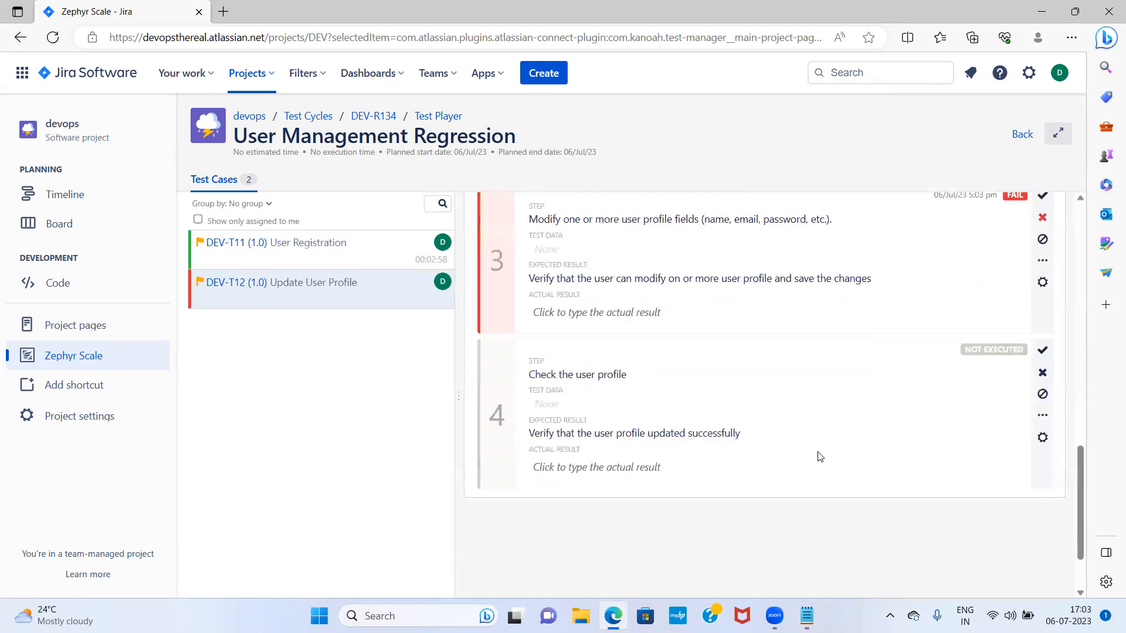
pyautogui.click(1042, 374)
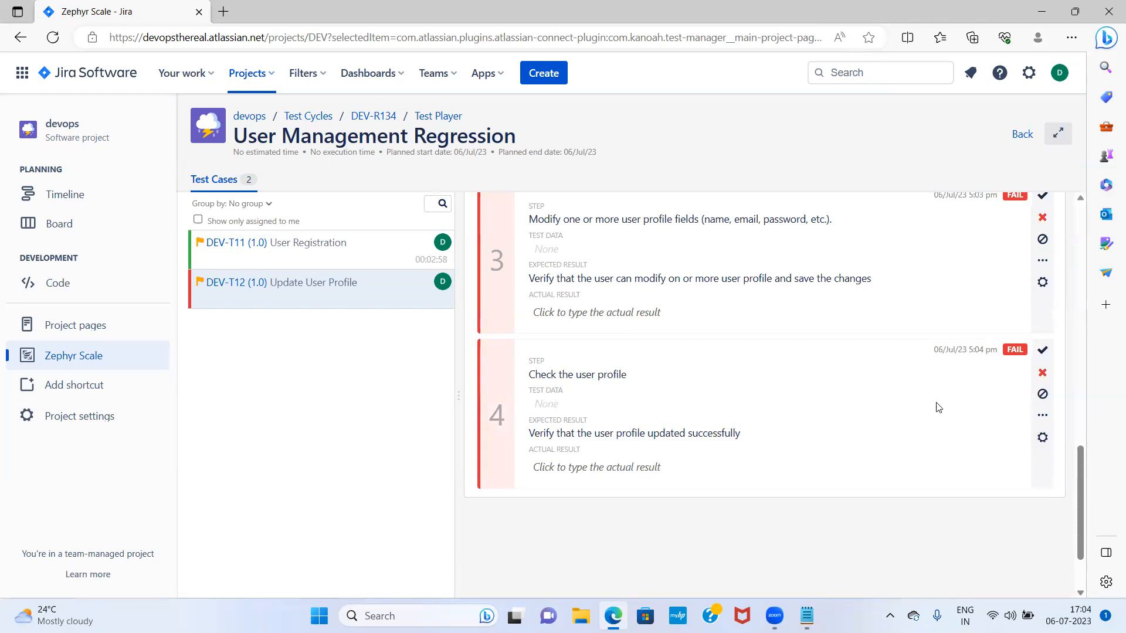
pyautogui.scroll(15, 847, 402)
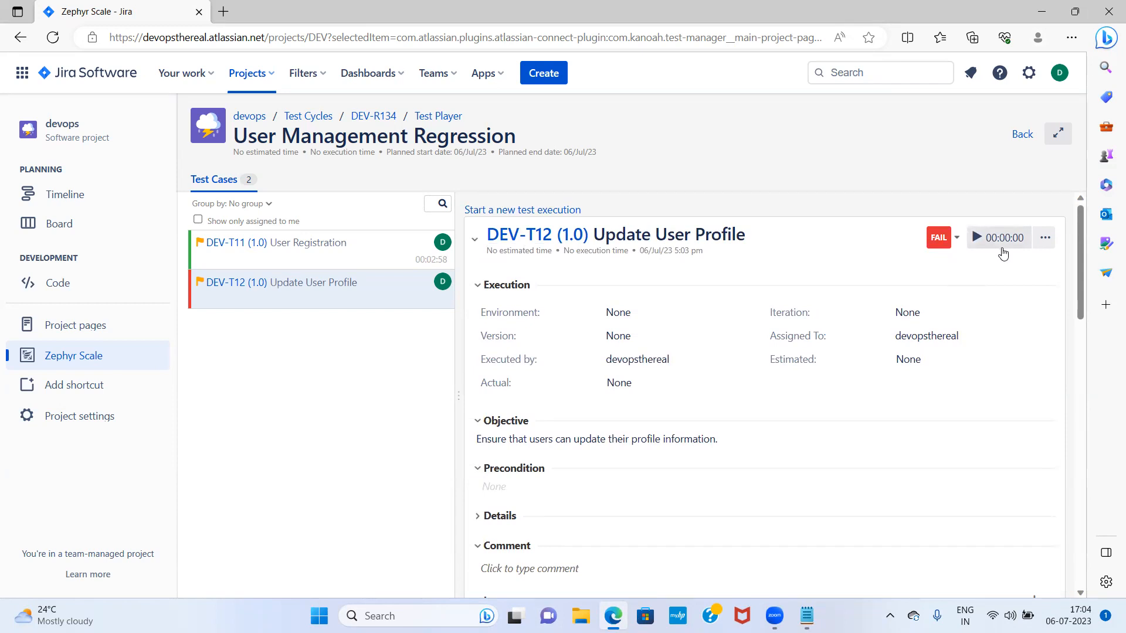
pyautogui.scroll(-10, 1023, 300)
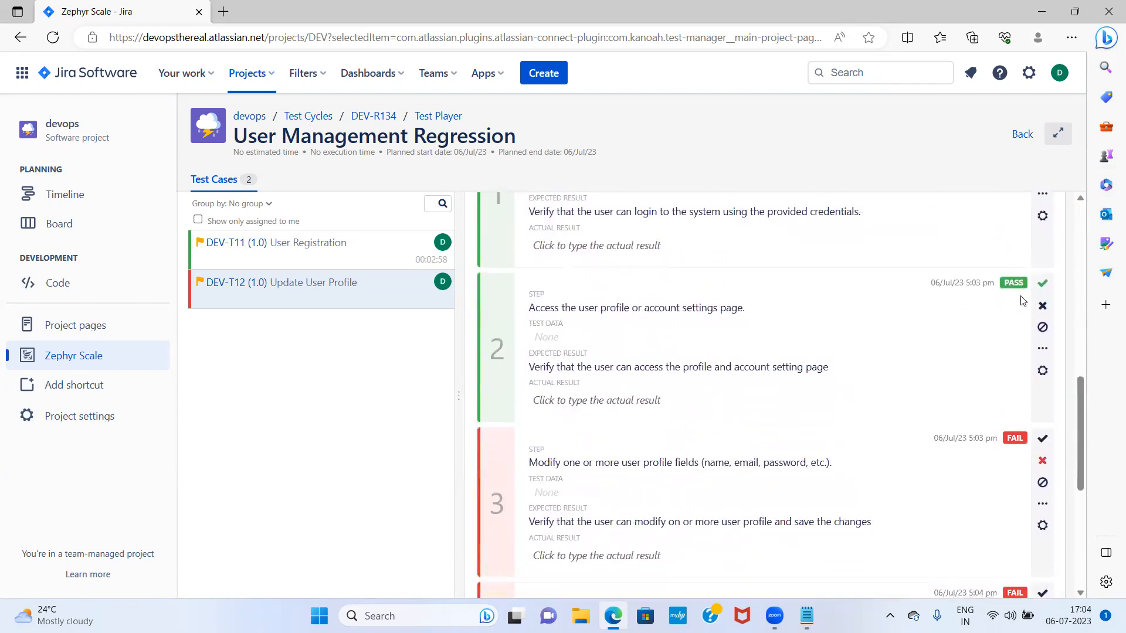
pyautogui.scroll(10, 1021, 300)
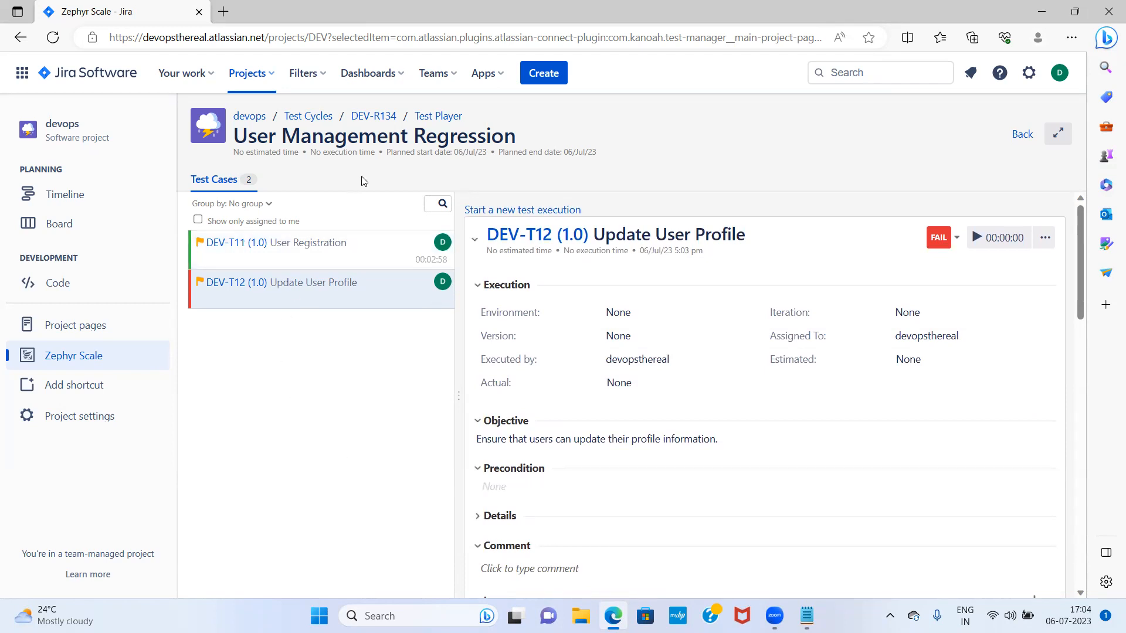
# Check the cycles list, then browse test case folders to UserManagement and begin a new test case
pyautogui.click(310, 117)
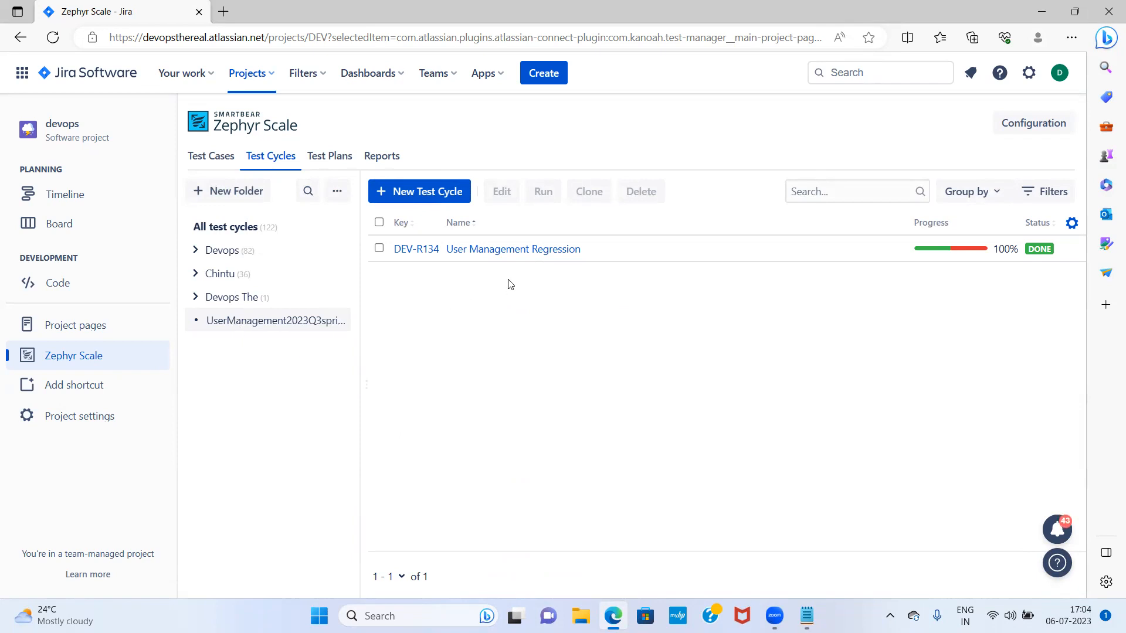
pyautogui.click(221, 165)
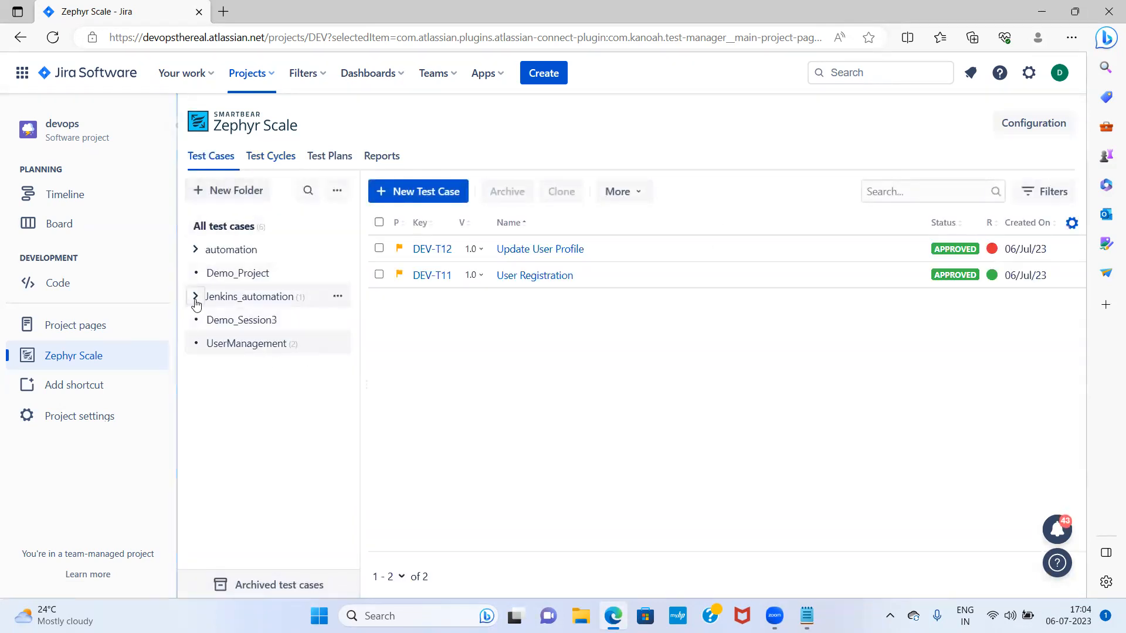
pyautogui.click(195, 298)
pyautogui.click(241, 322)
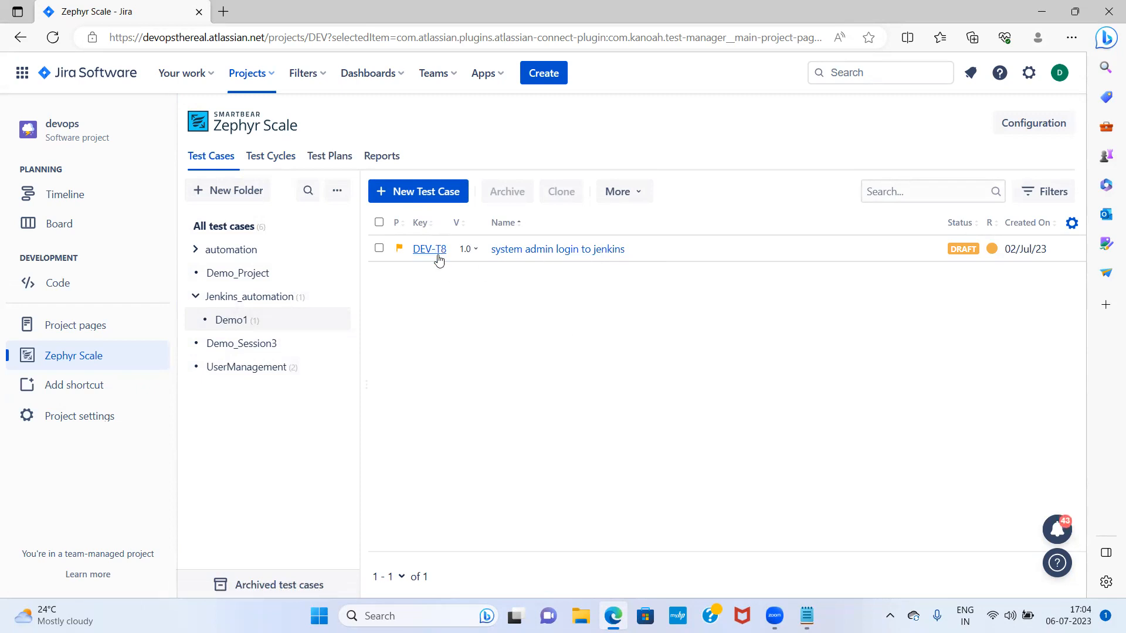
pyautogui.click(262, 366)
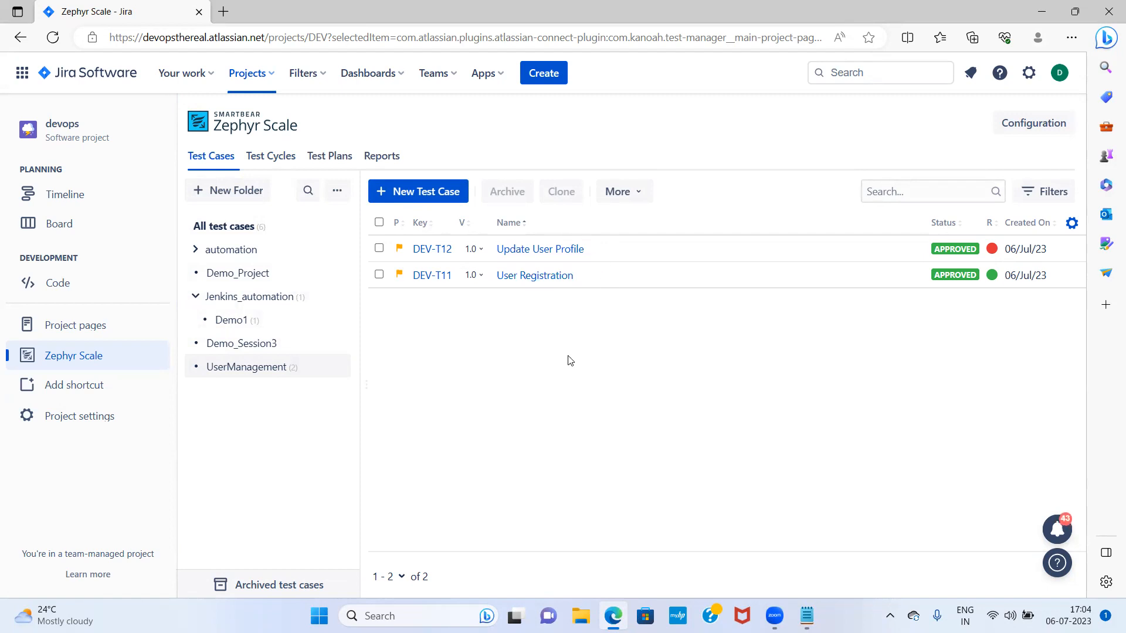
pyautogui.click(441, 193)
# Name the test case 'add item to cart' and paste that name into the objective
pyautogui.click(259, 228)
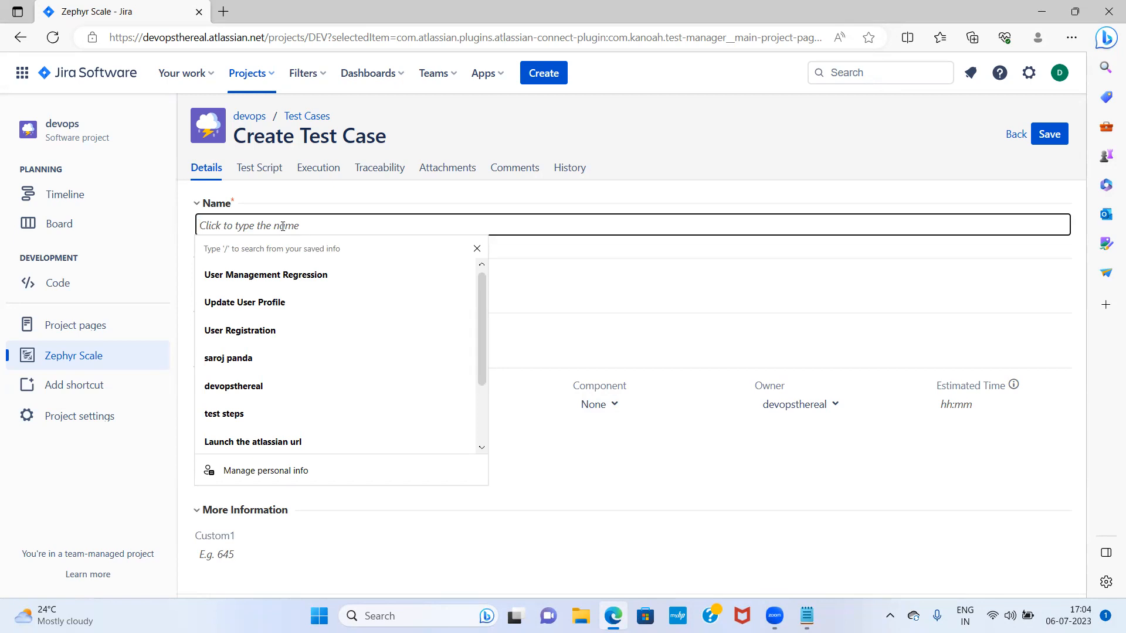
pyautogui.write('add item to ca')
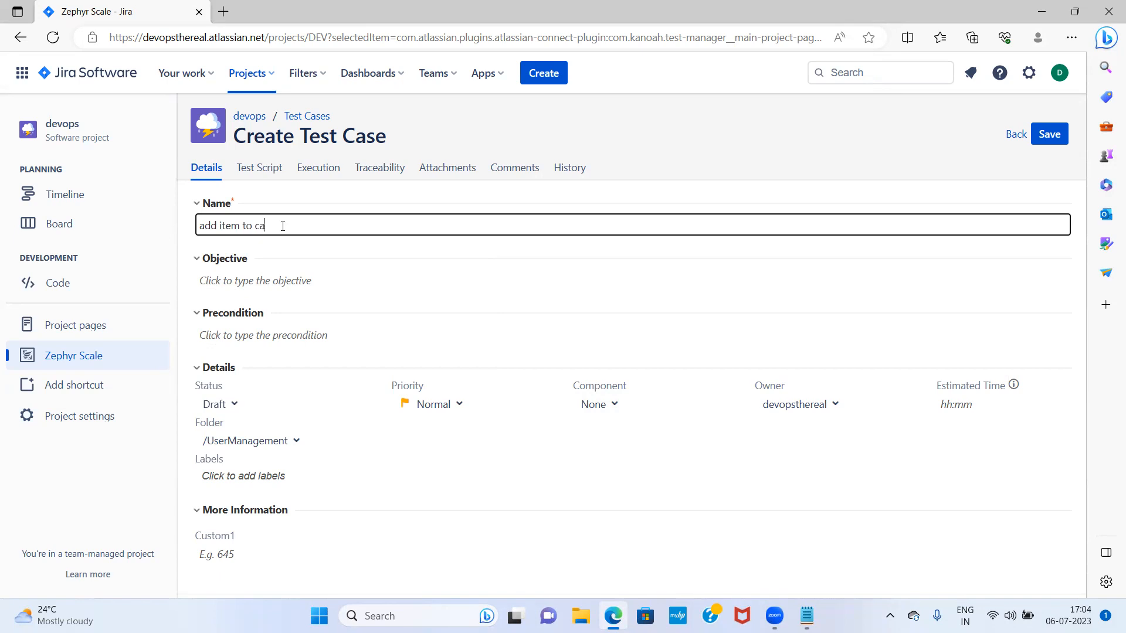
pyautogui.moveTo(273, 226); pyautogui.dragTo(200, 226)
pyautogui.hotkey('ctrl', 'c')
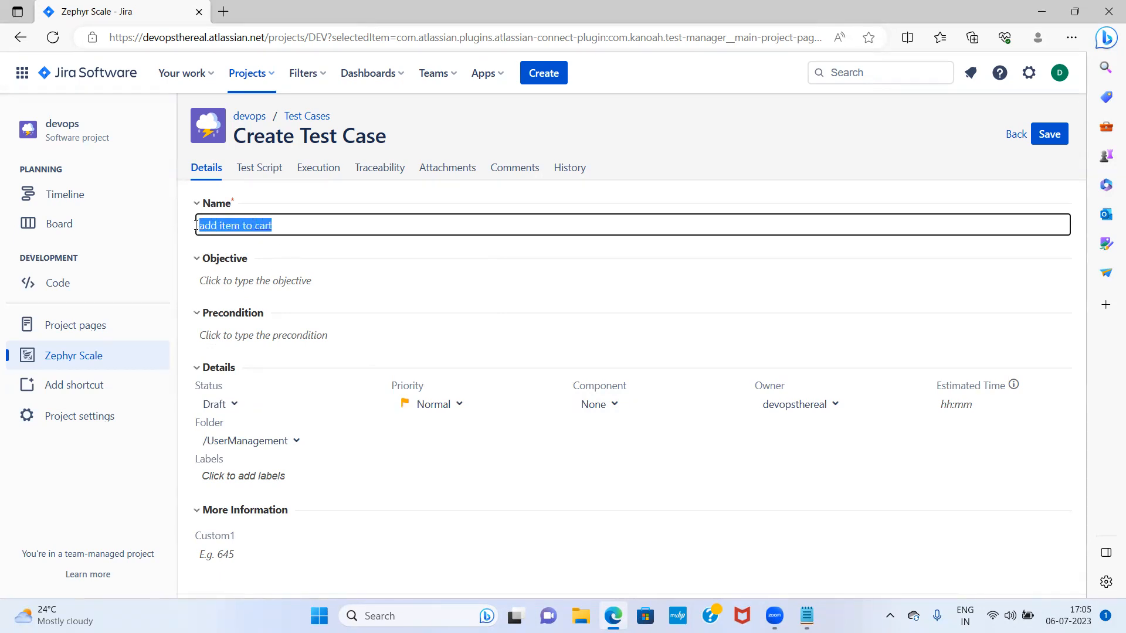
pyautogui.click(275, 280)
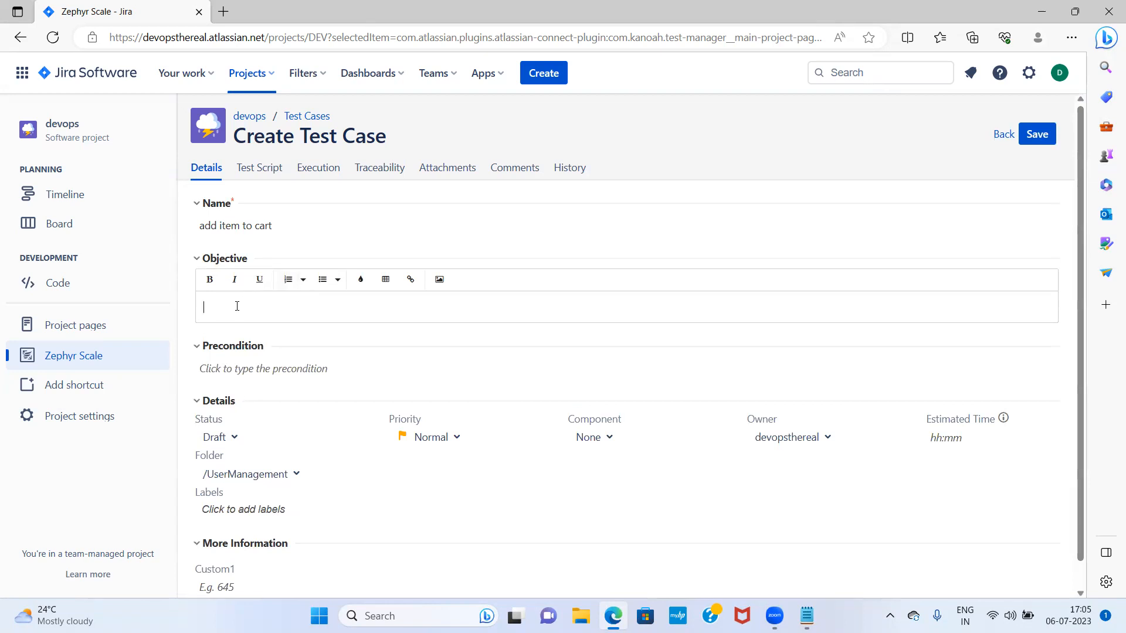
pyautogui.hotkey('ctrl', 'v')
# Add script step 'step1' with expected result 'expected result step1' and save the test case
pyautogui.click(259, 167)
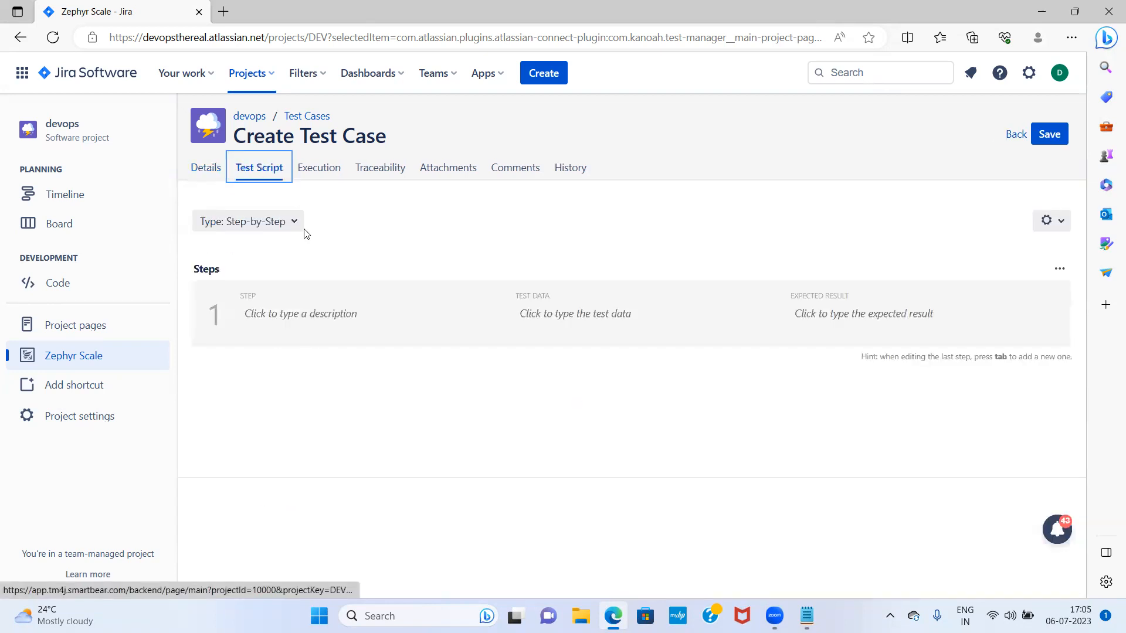
pyautogui.click(304, 306)
pyautogui.write('ste')
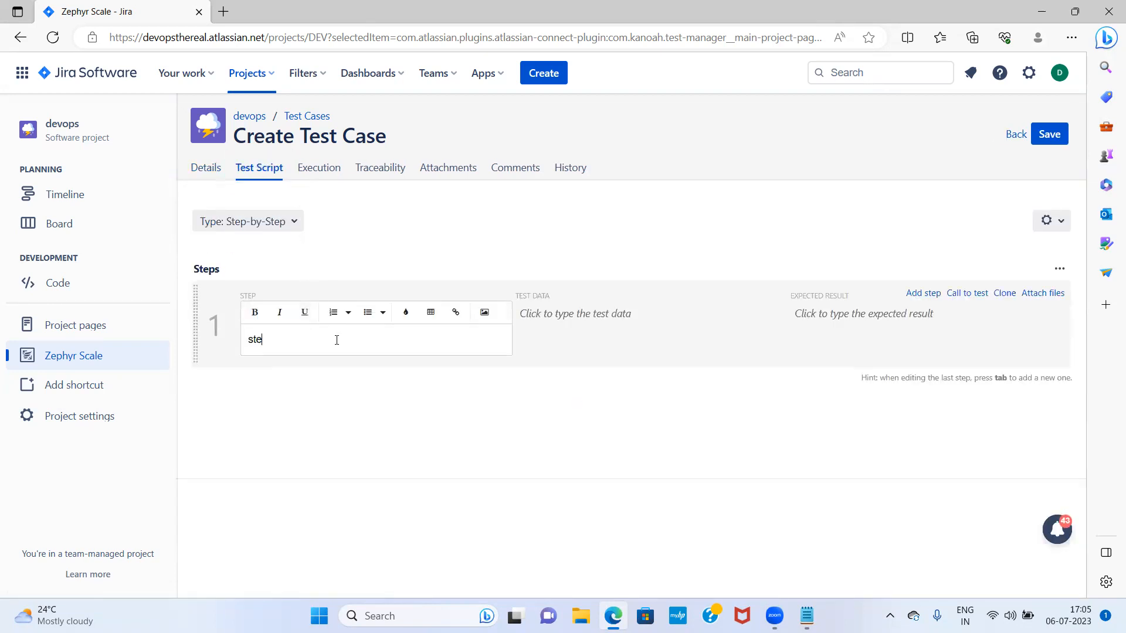
pyautogui.write('p1')
pyautogui.click(874, 316)
pyautogui.write('ex')
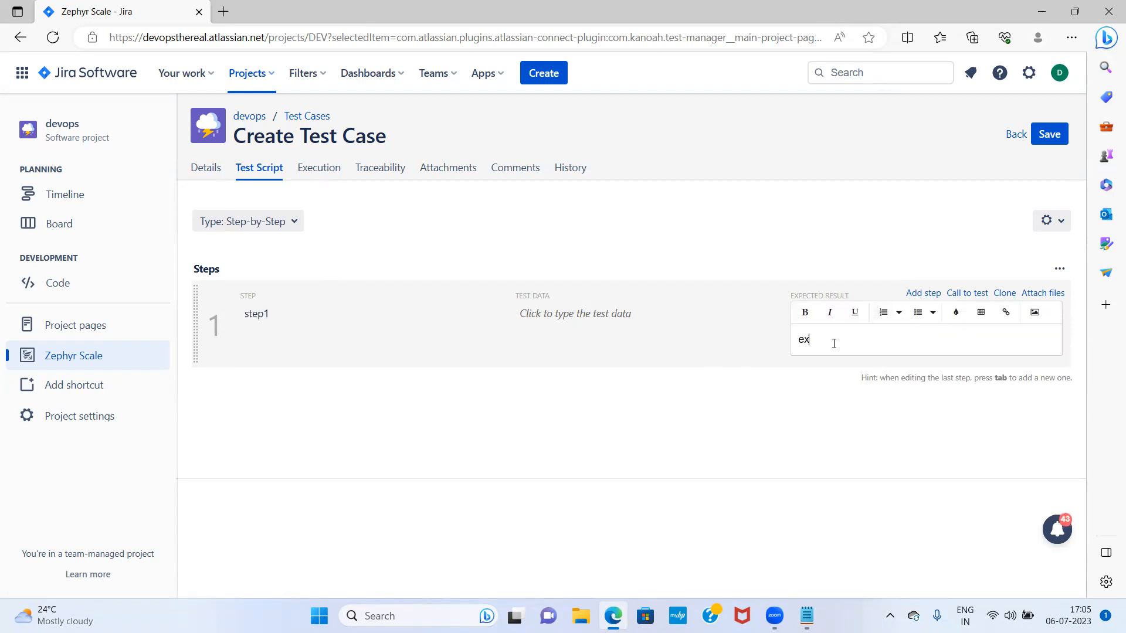
pyautogui.write('pected result step1')
pyautogui.click(1049, 135)
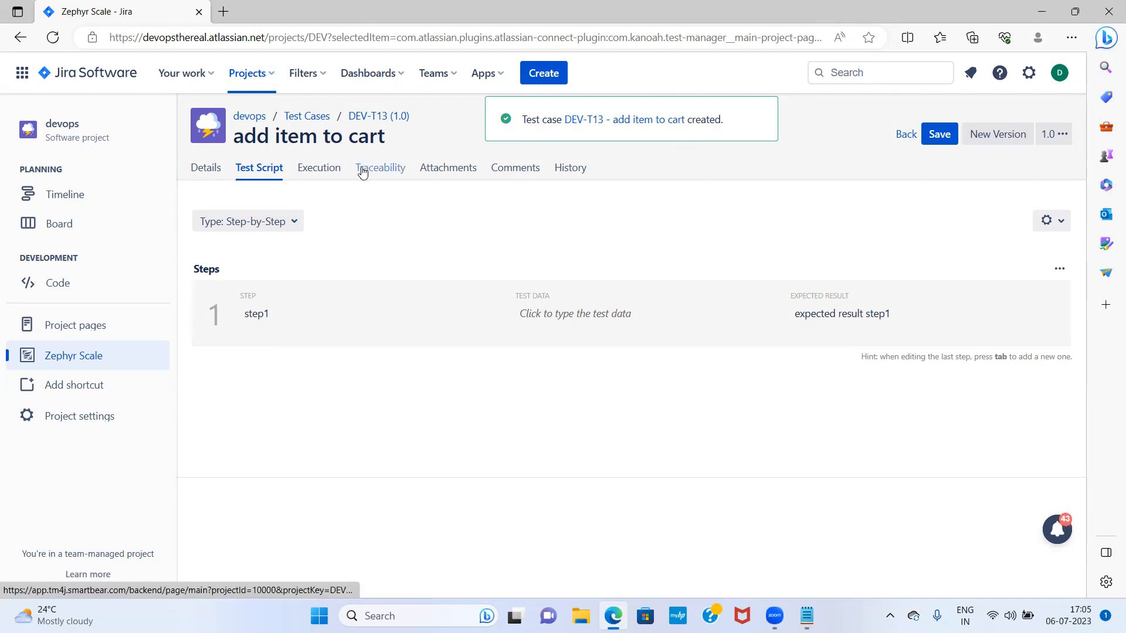
pyautogui.click(300, 118)
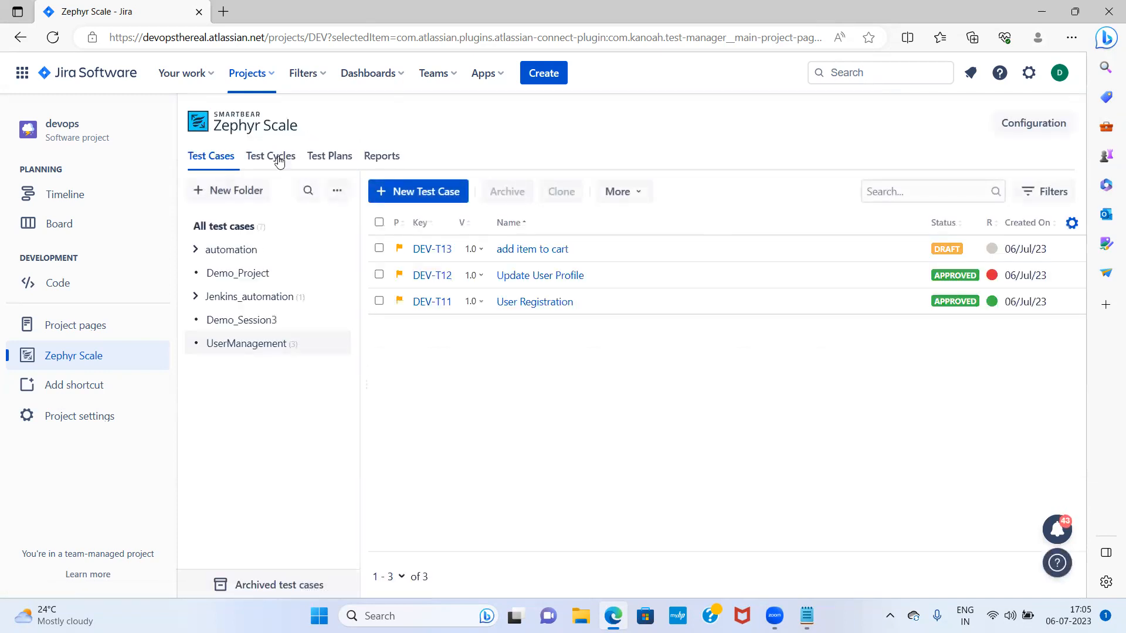
# Add DEV-T13 'add item to cart' to cycle DEV-R134 and save it with three test cases
pyautogui.click(279, 160)
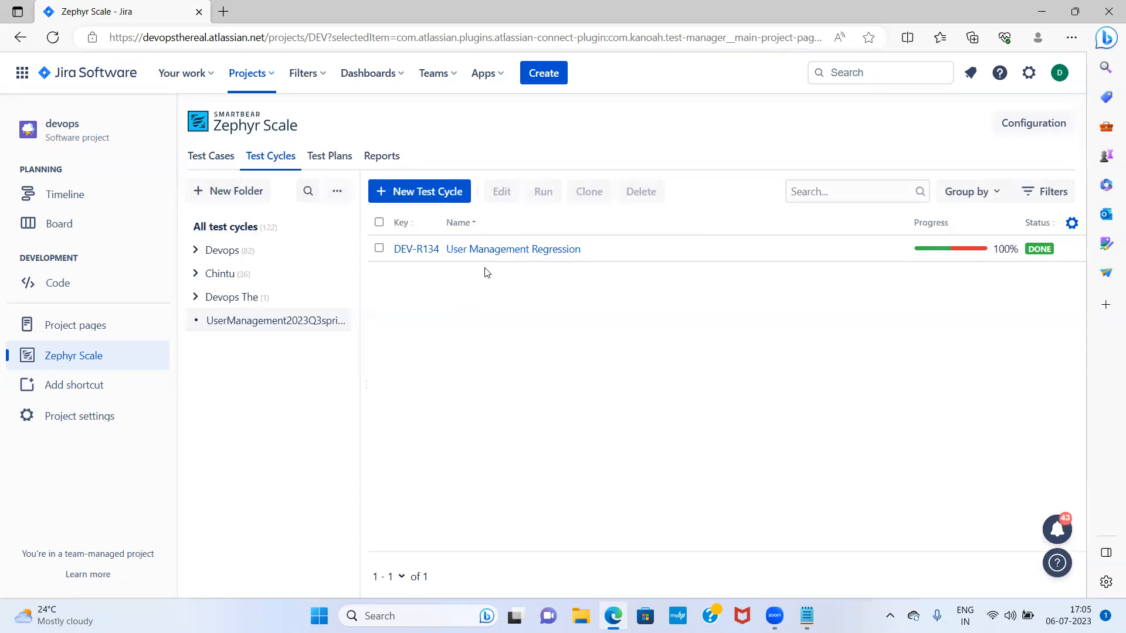
pyautogui.click(561, 254)
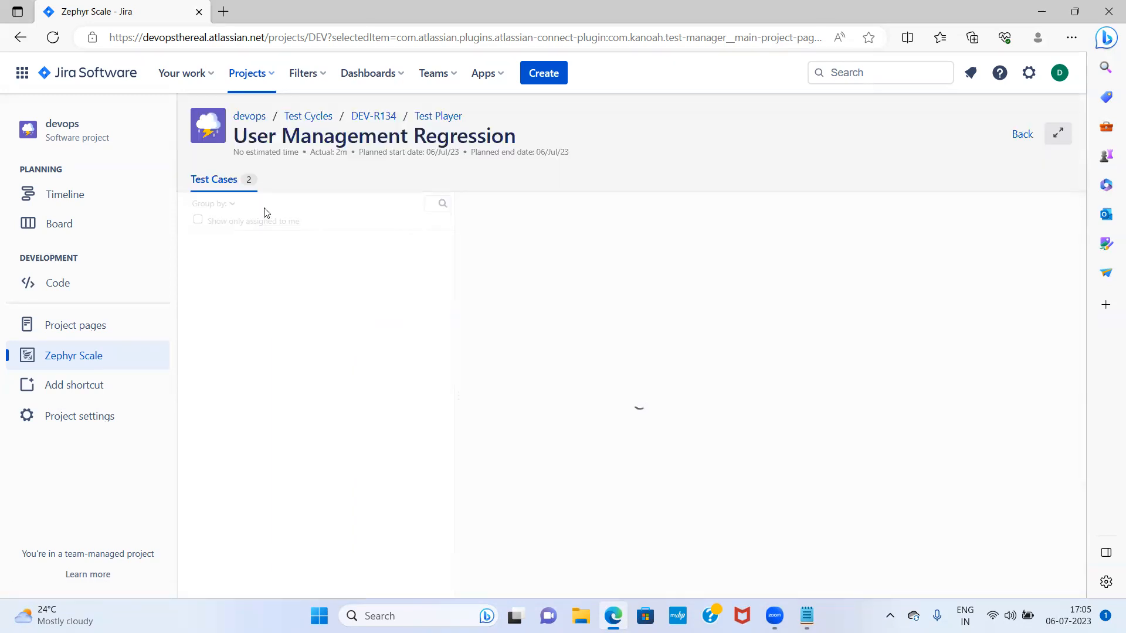
pyautogui.click(374, 115)
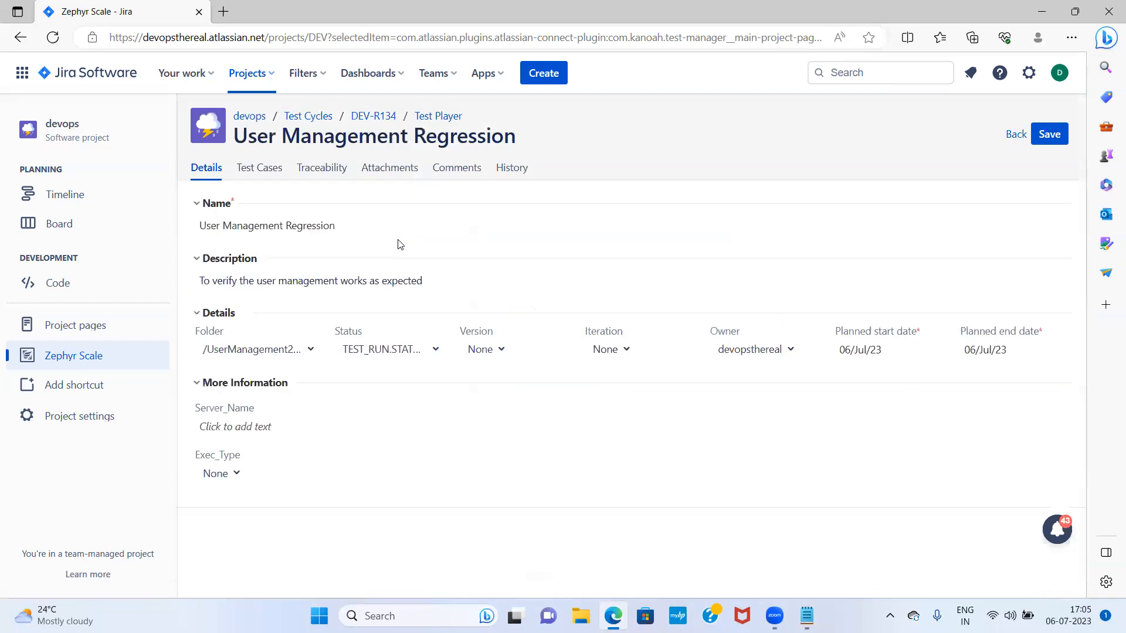
pyautogui.click(267, 173)
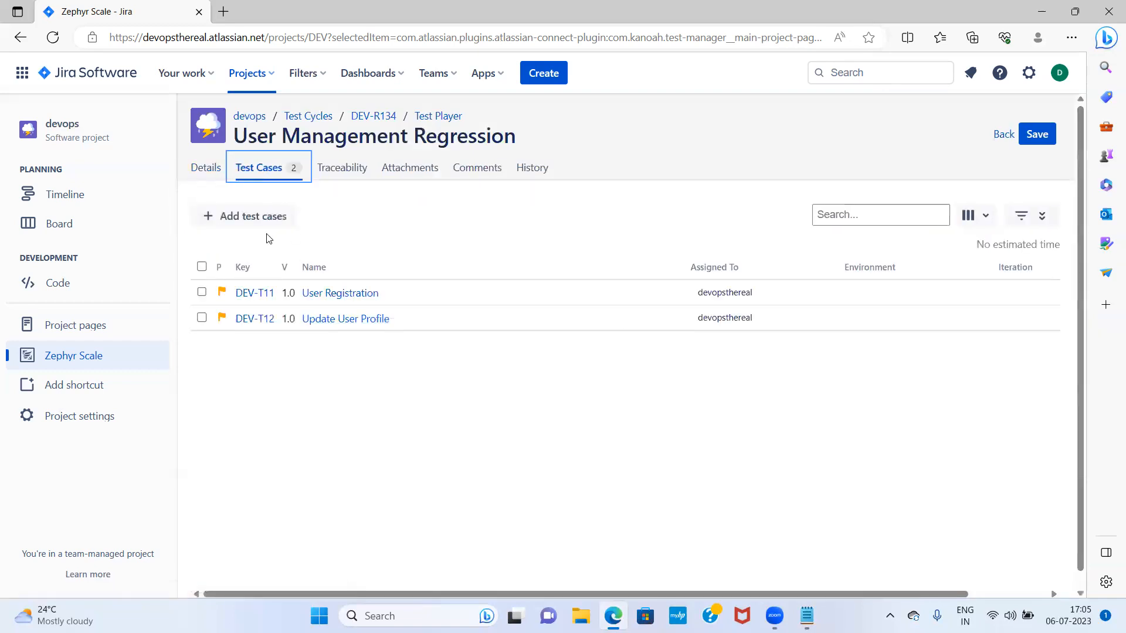
pyautogui.click(272, 218)
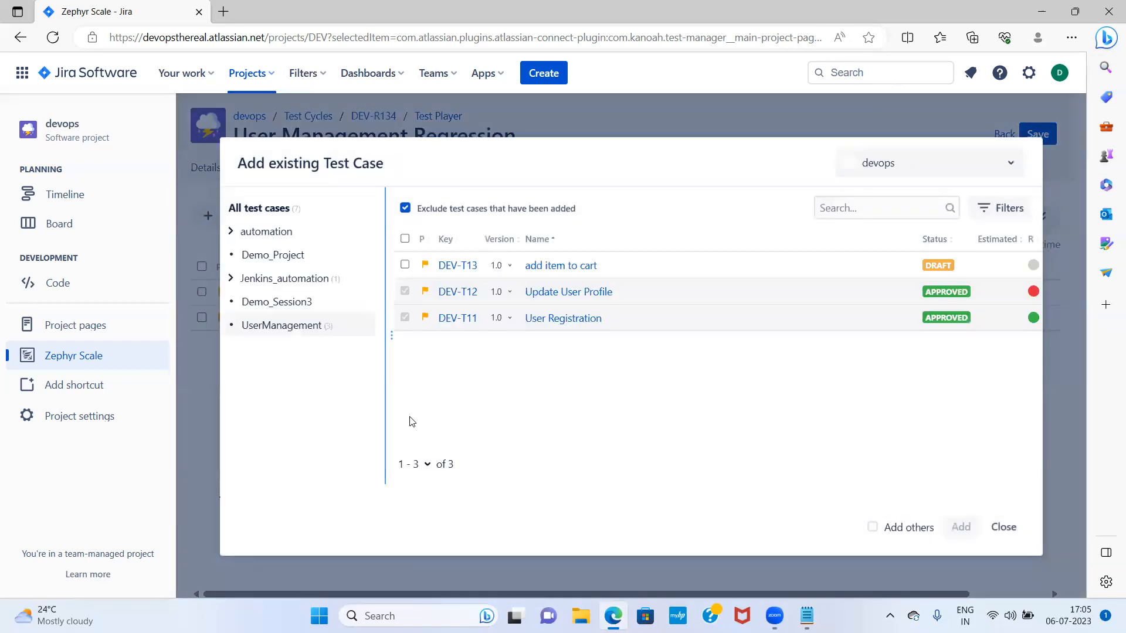
pyautogui.click(404, 265)
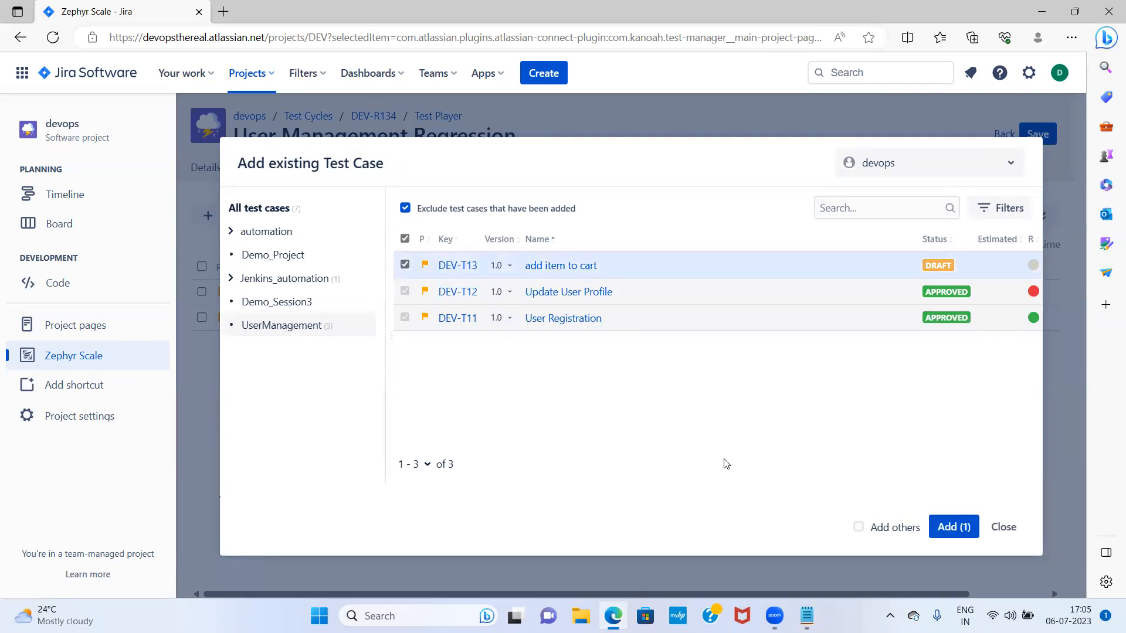
pyautogui.click(967, 527)
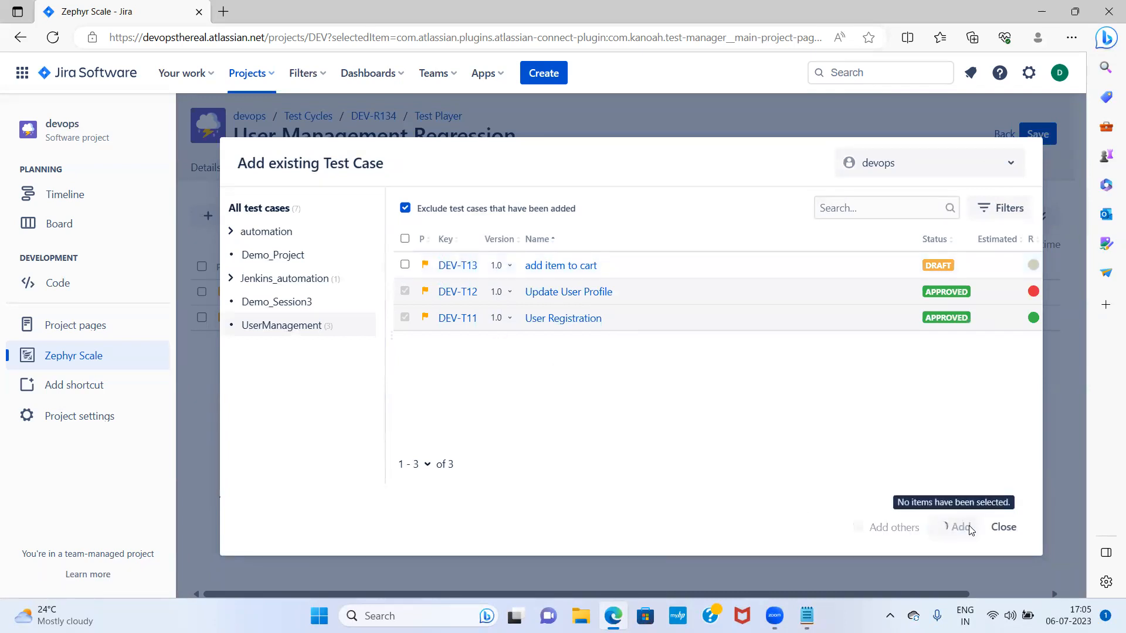
pyautogui.click(1035, 134)
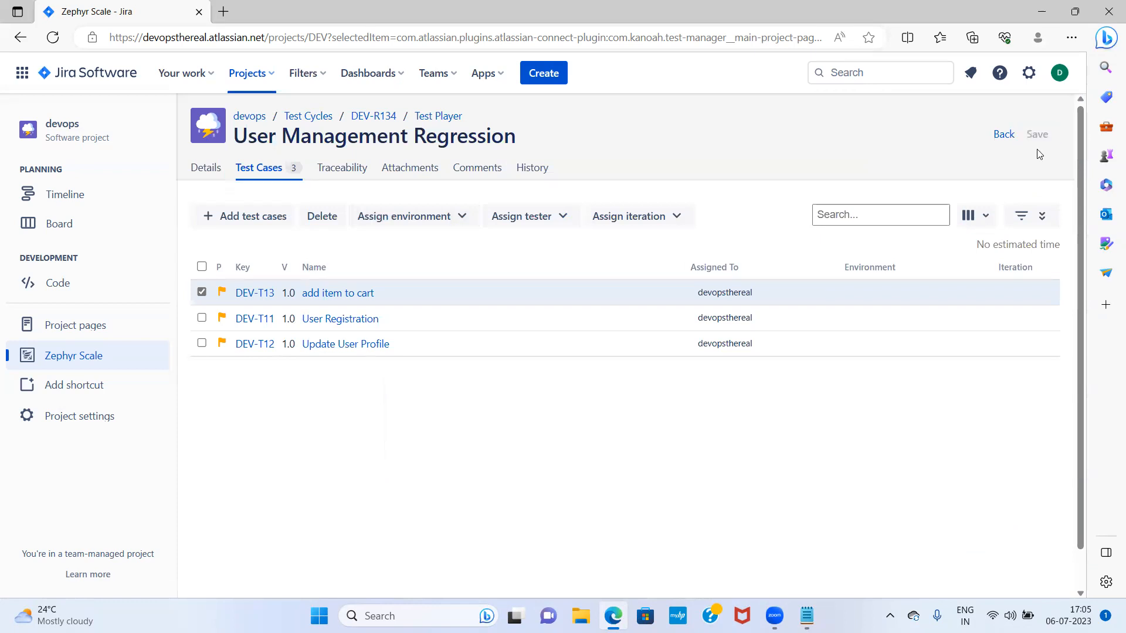
pyautogui.click(308, 115)
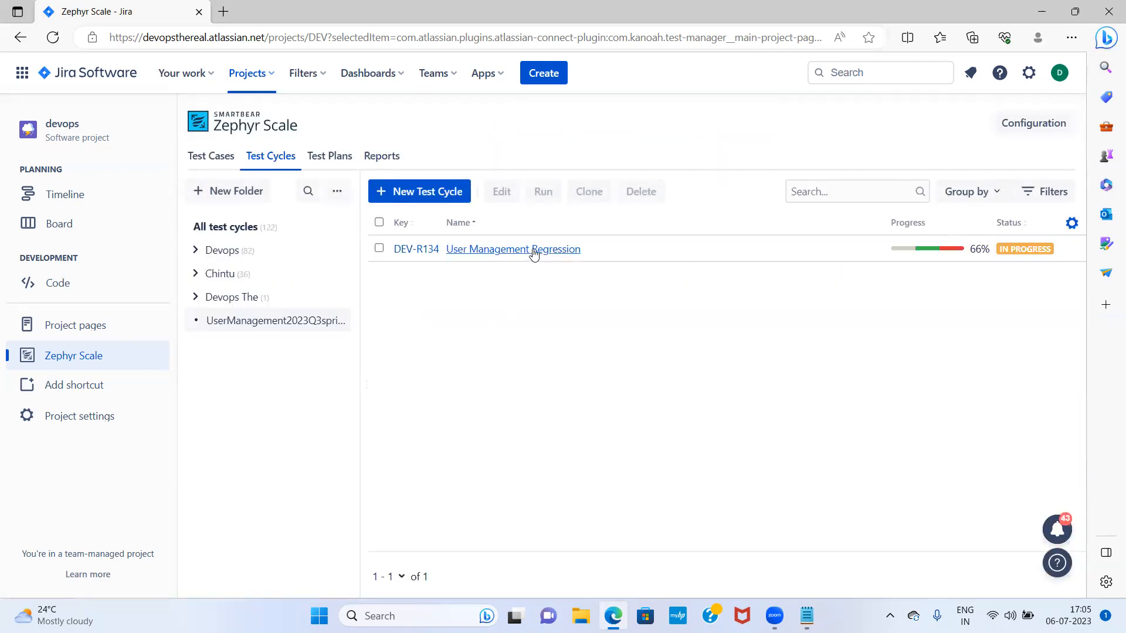
# Open User Management Regression in the Test Player and set DEV-T13's status to Pass
pyautogui.click(530, 251)
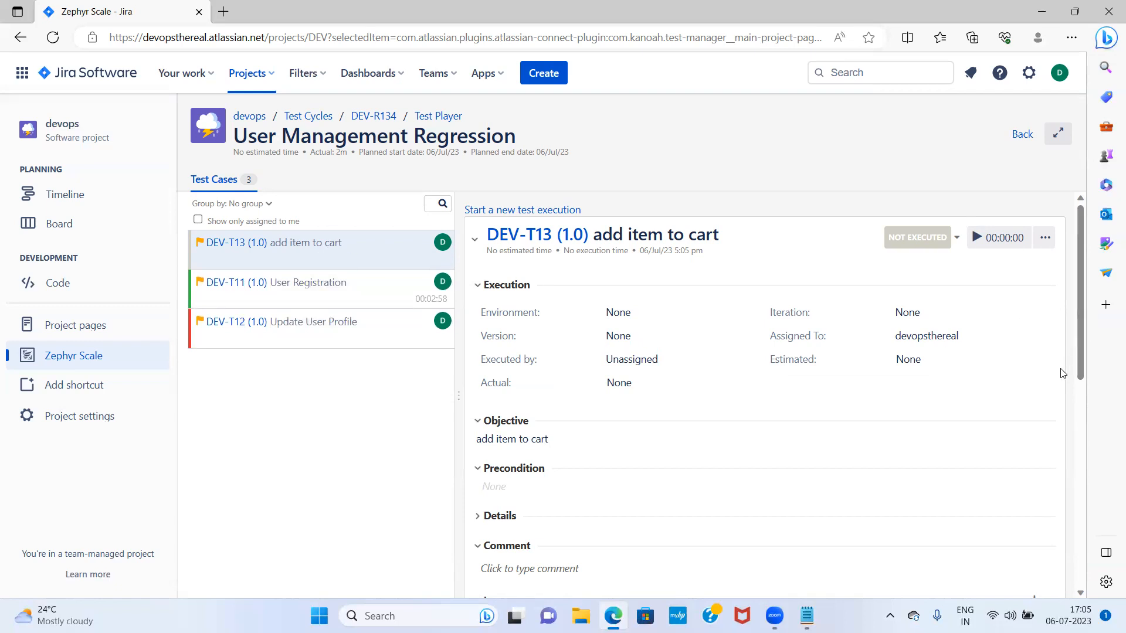
pyautogui.scroll(-7, 1028, 397)
pyautogui.scroll(5, 920, 372)
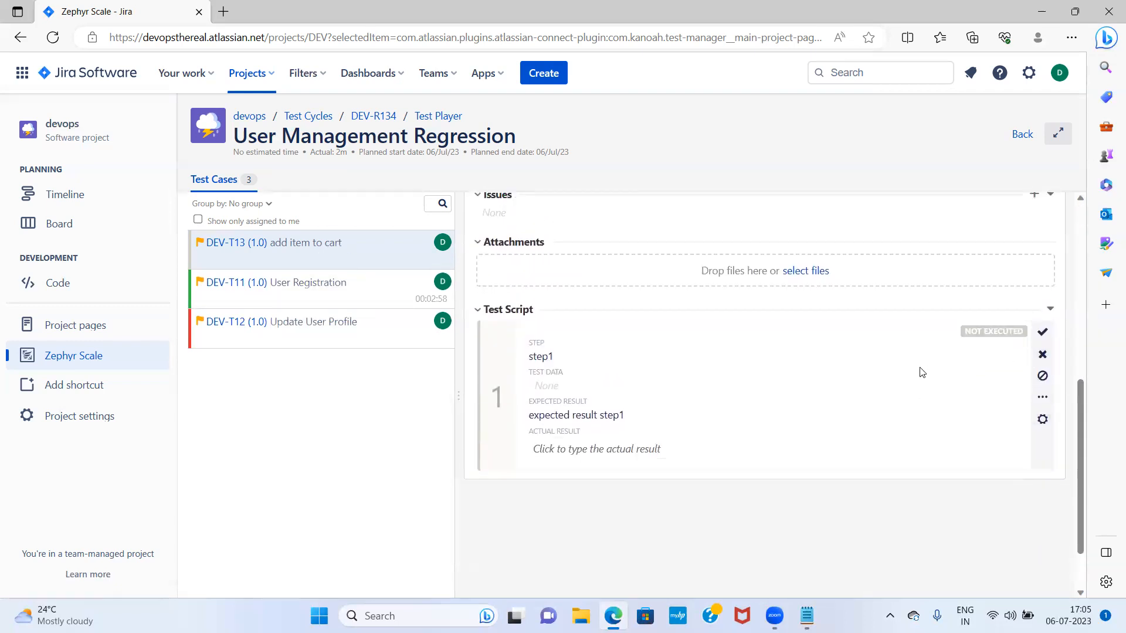
pyautogui.scroll(-3, 997, 452)
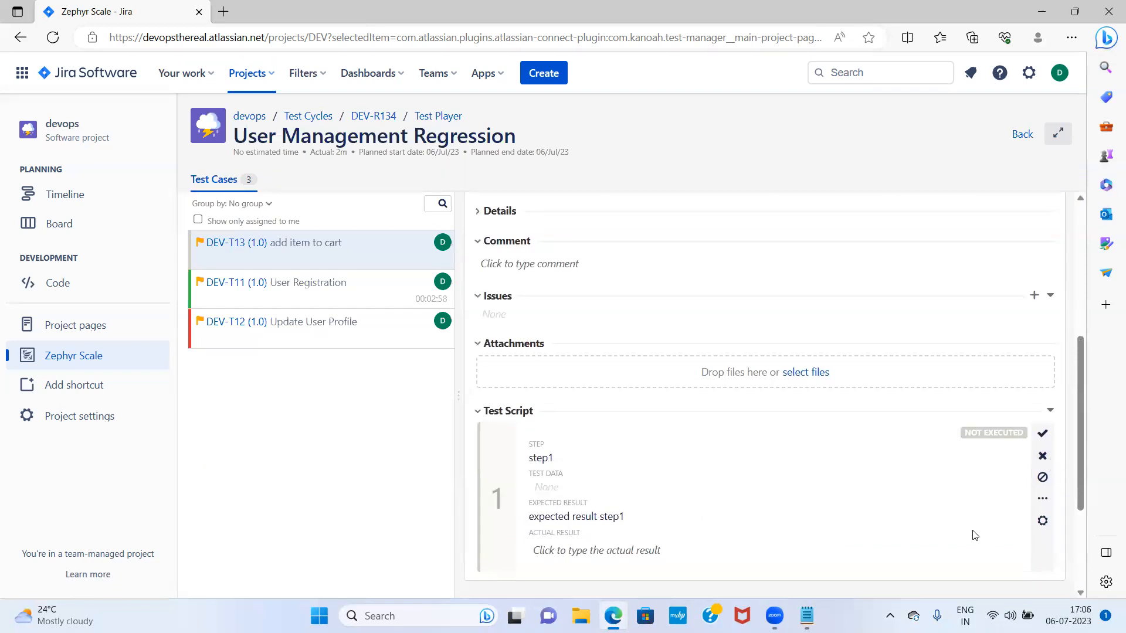
pyautogui.scroll(5, 967, 525)
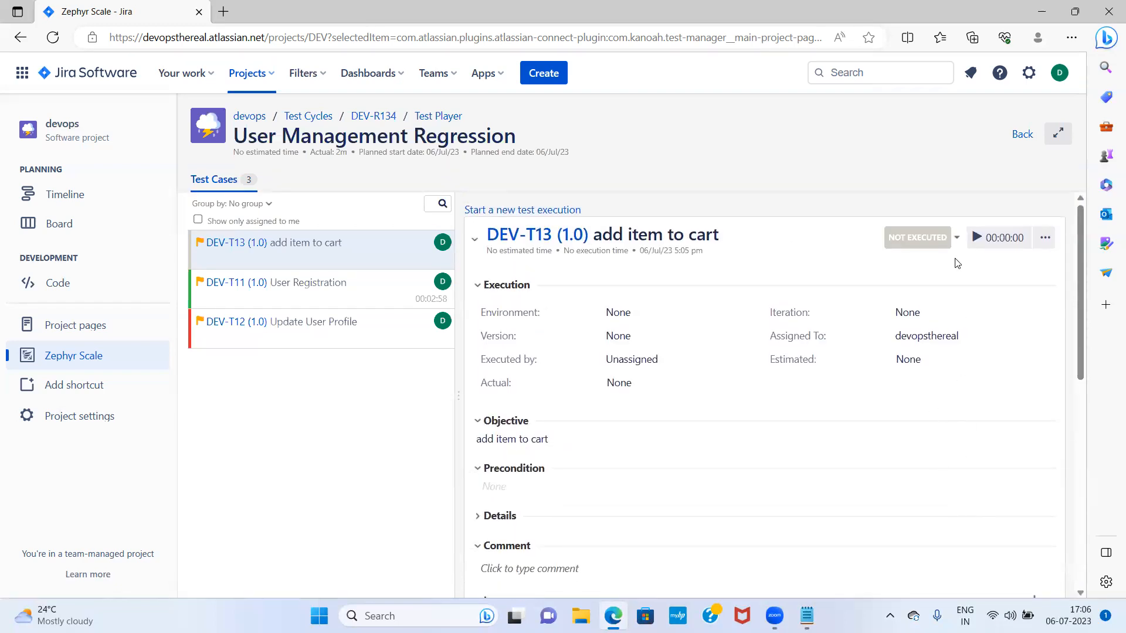
pyautogui.click(956, 237)
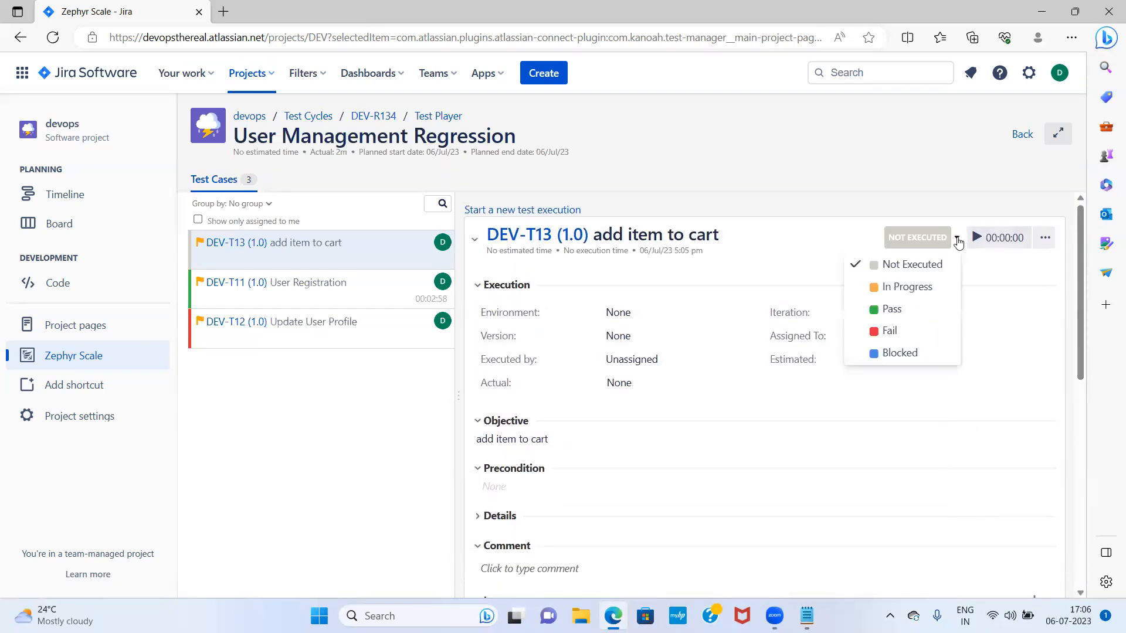
pyautogui.click(896, 310)
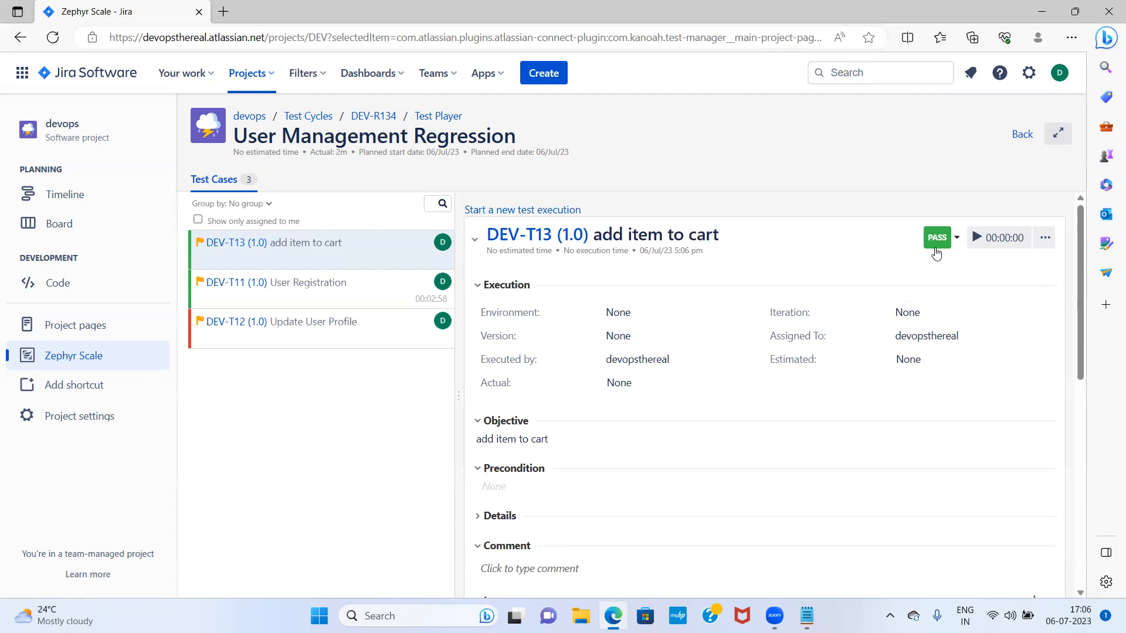
# Mark DEV-T13's script step as passed
pyautogui.scroll(-7, 915, 264)
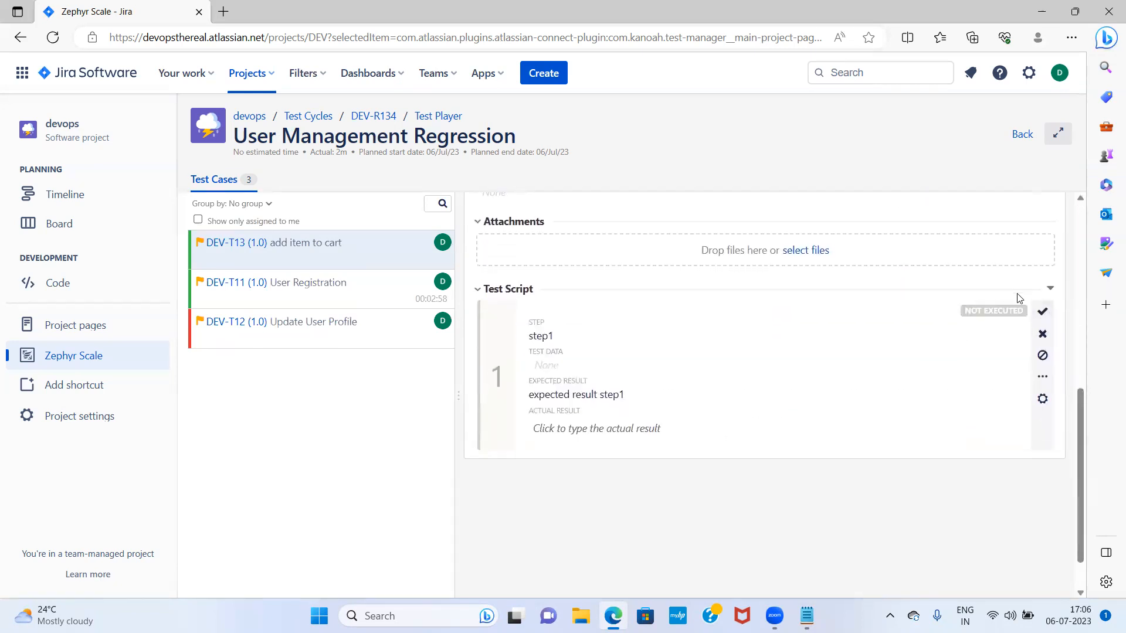
pyautogui.click(1041, 312)
pyautogui.scroll(7, 783, 328)
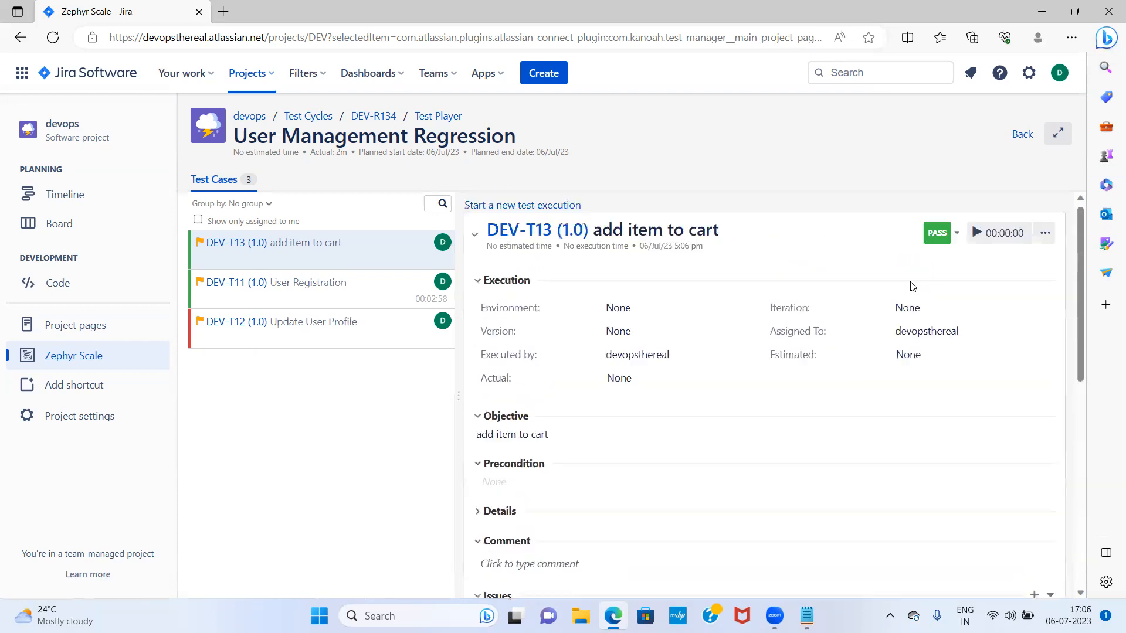
pyautogui.scroll(-7, 906, 328)
pyautogui.scroll(7, 897, 381)
pyautogui.scroll(-8, 989, 510)
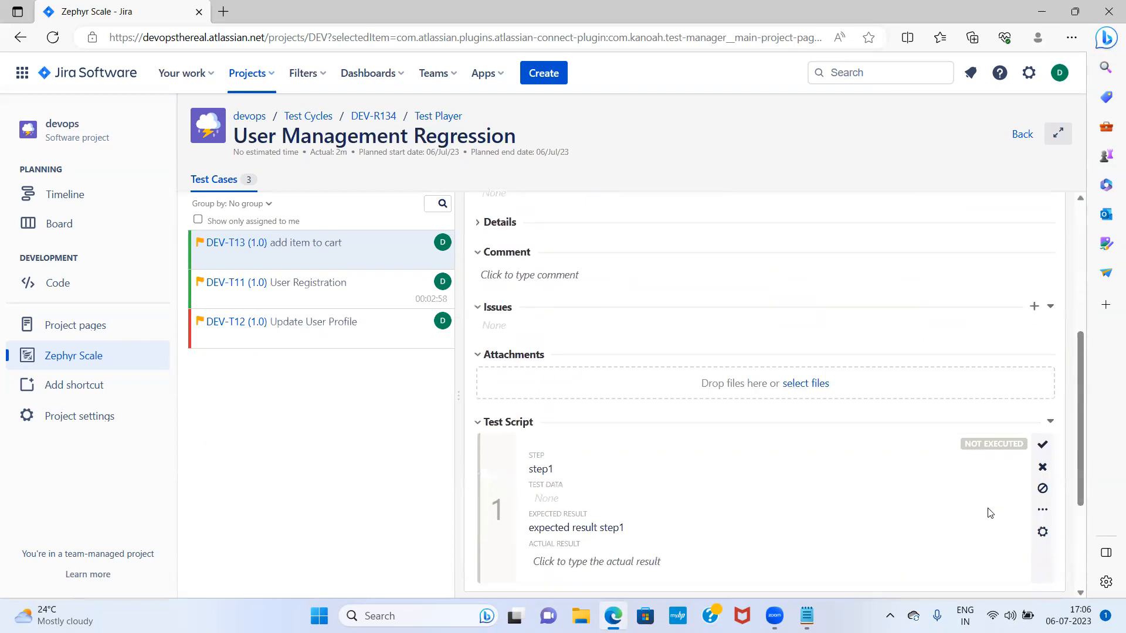
pyautogui.scroll(8, 877, 405)
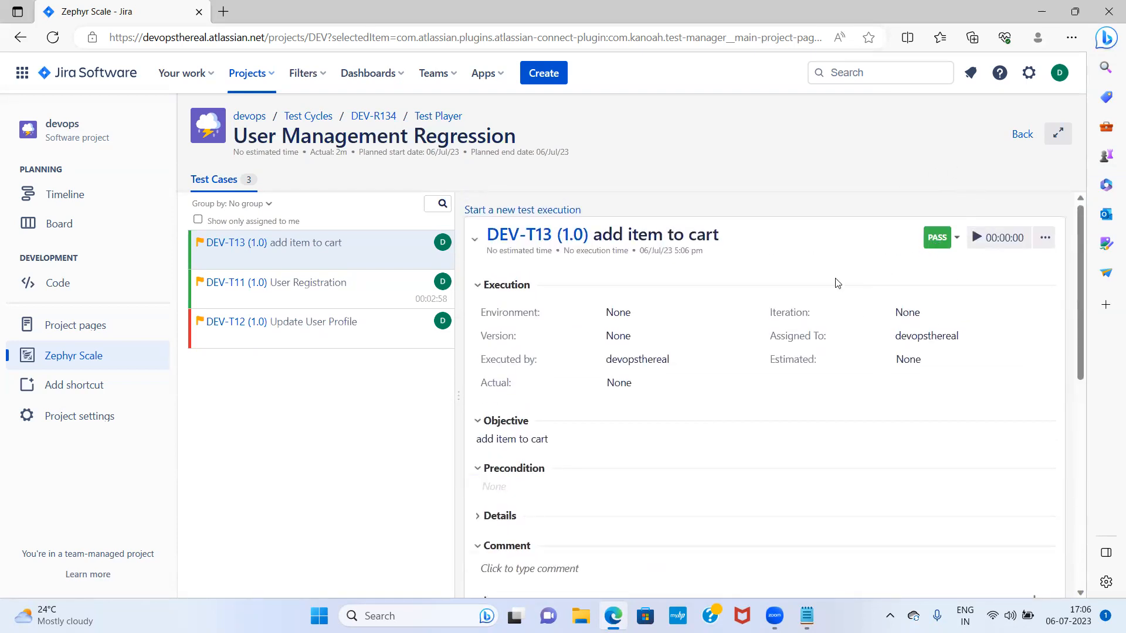
pyautogui.scroll(-8, 917, 469)
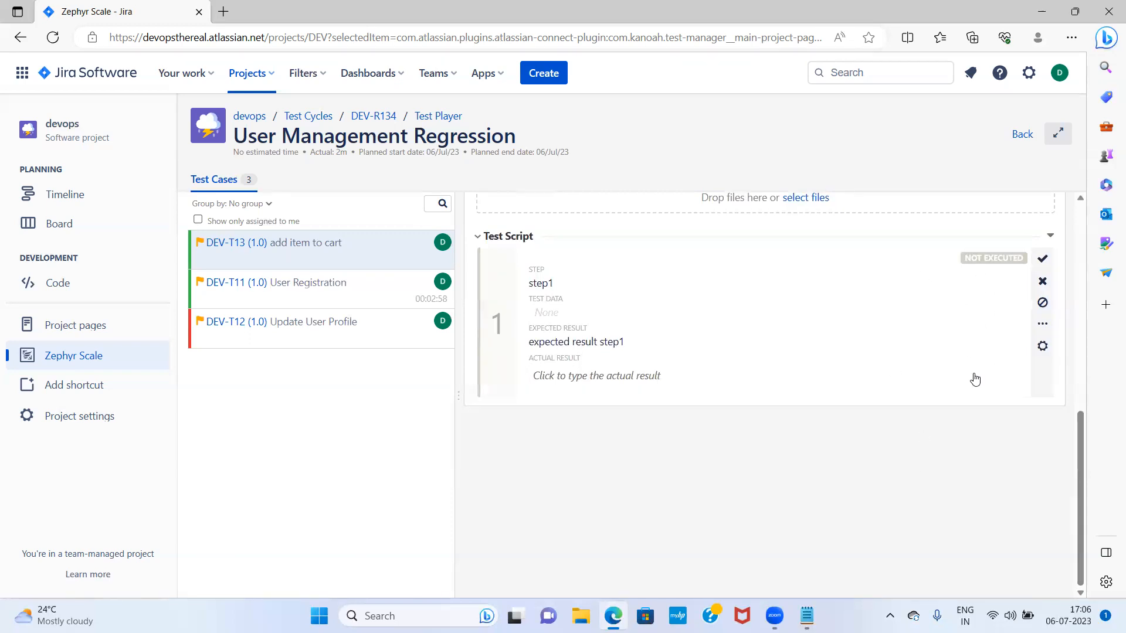
pyautogui.scroll(10, 912, 437)
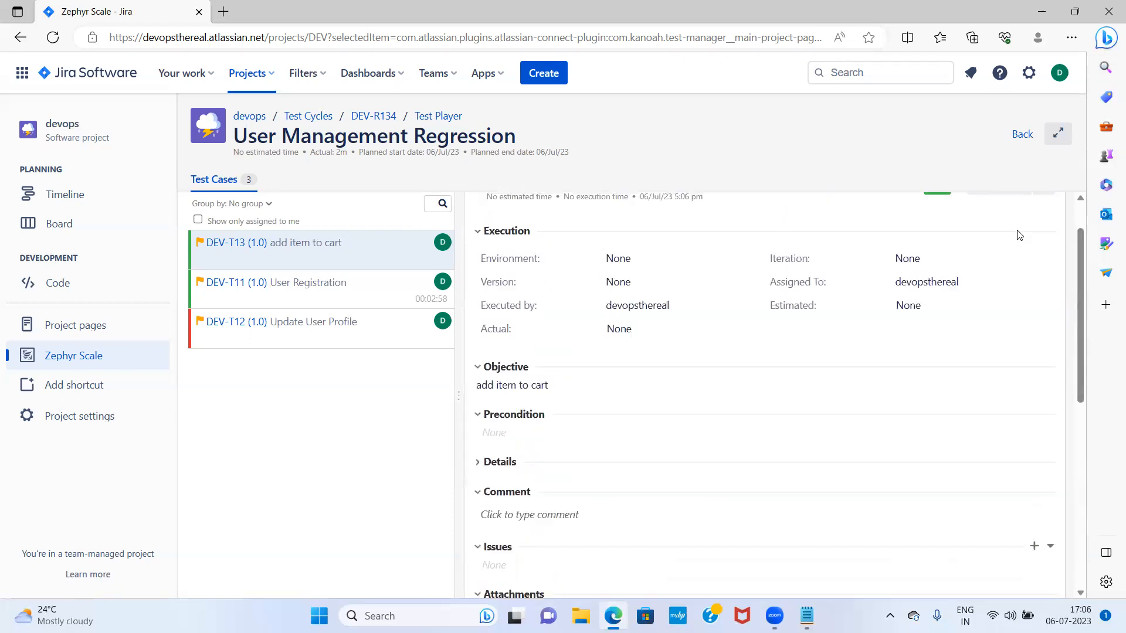
# Return to the Test Cycles list and check User Management Regression's pass/fail counts at 100% Done
pyautogui.click(311, 116)
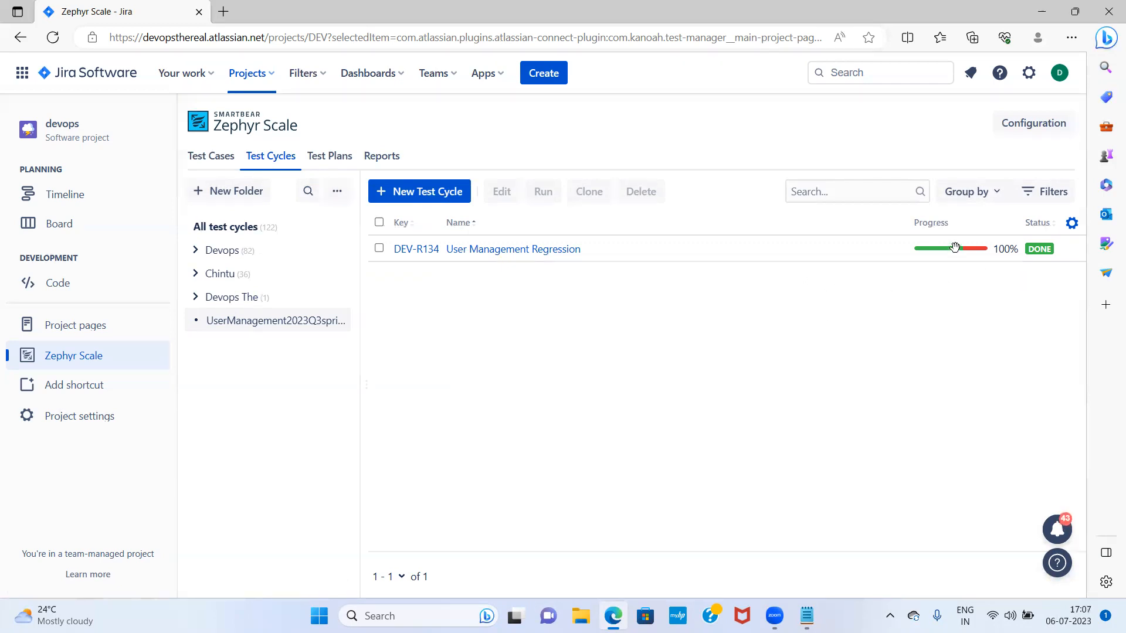
pyautogui.moveTo(955, 247)
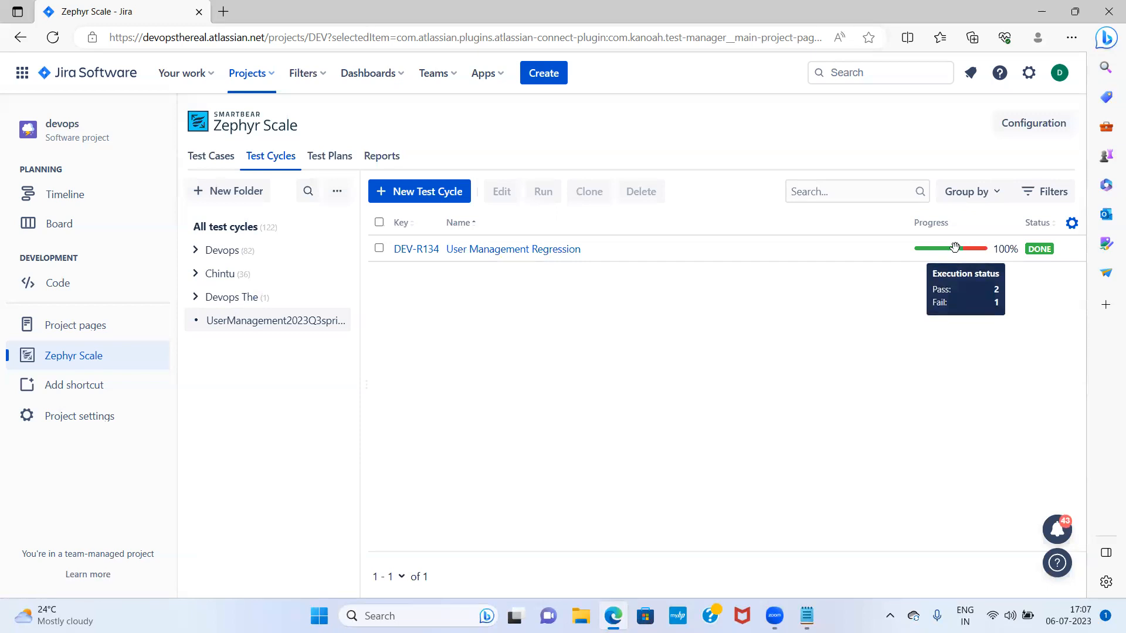